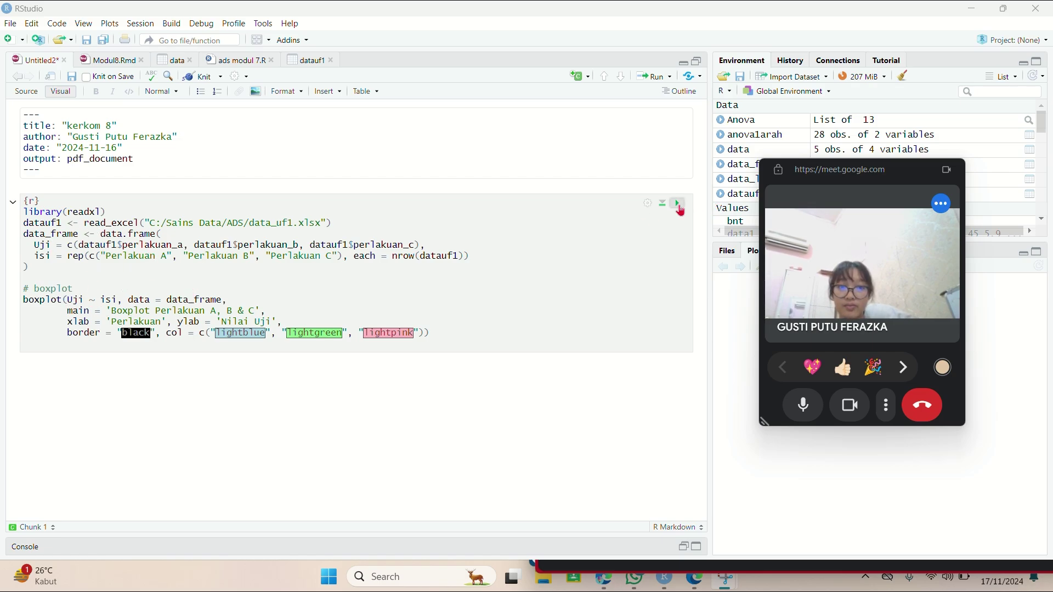
Run the R chunk that reads data_uf1.xlsx and draws the boxplot of Perlakuan A, B & C.
left_click(679, 204)
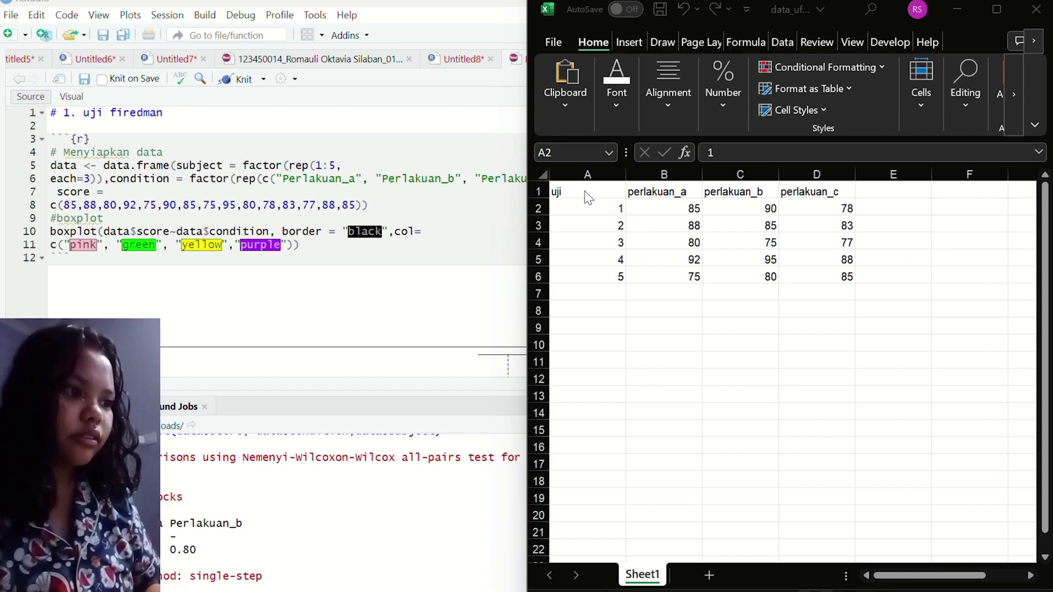
Examine the perlakuan_a, perlakuan_b and perlakuan_c column headers in the Excel worksheet, and put the workbook away.
left_click(670, 193)
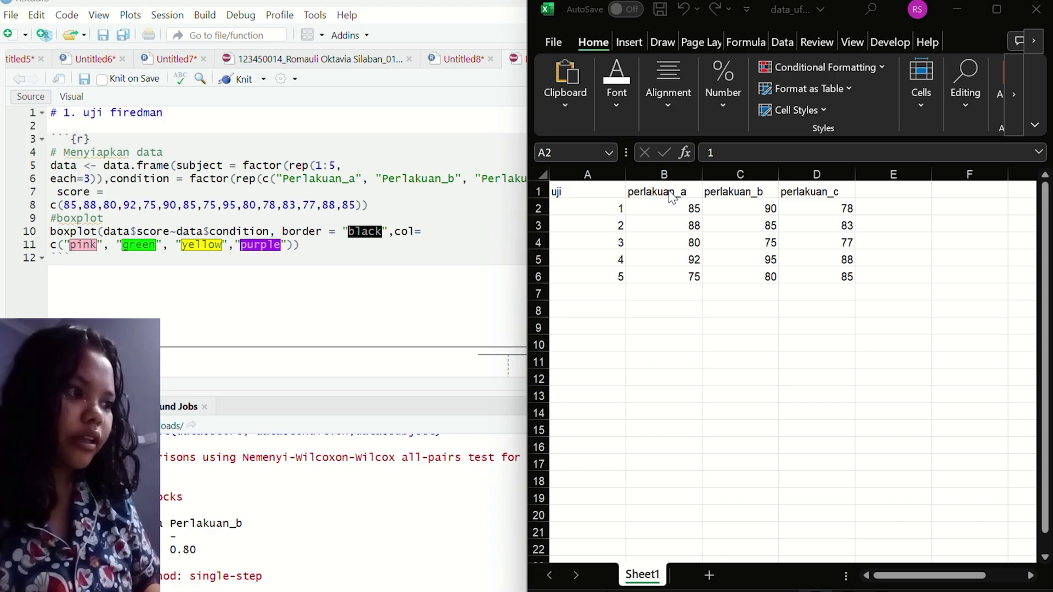
left_click(739, 192)
left_click(795, 196)
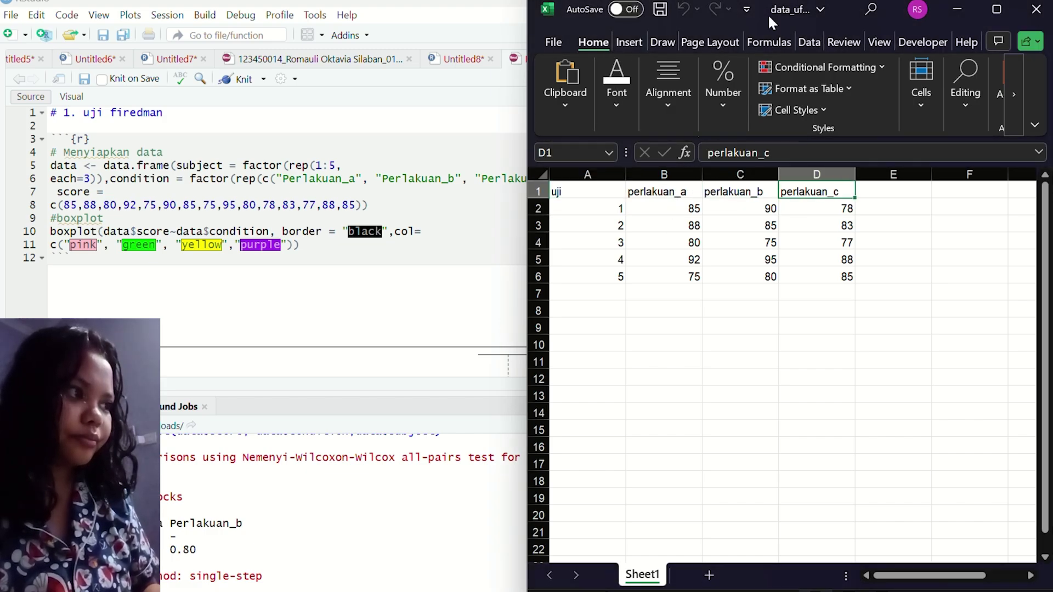
left_click(959, 8)
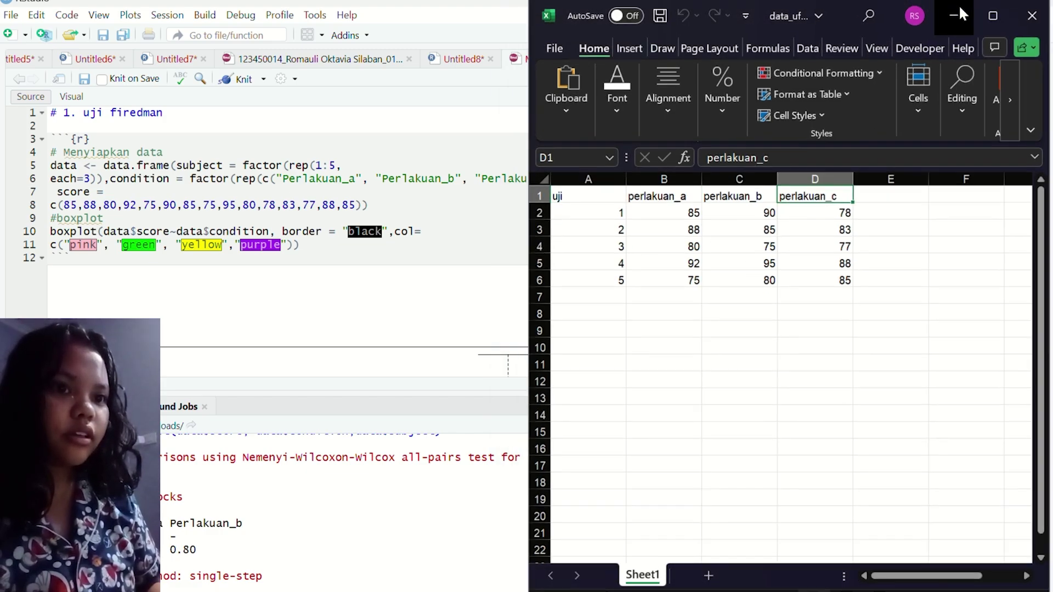
Compare the subject factor in Modul8.Rmd's data frame code with the entries of the uji column in the Excel worksheet.
scroll(165, 193, "down", 1)
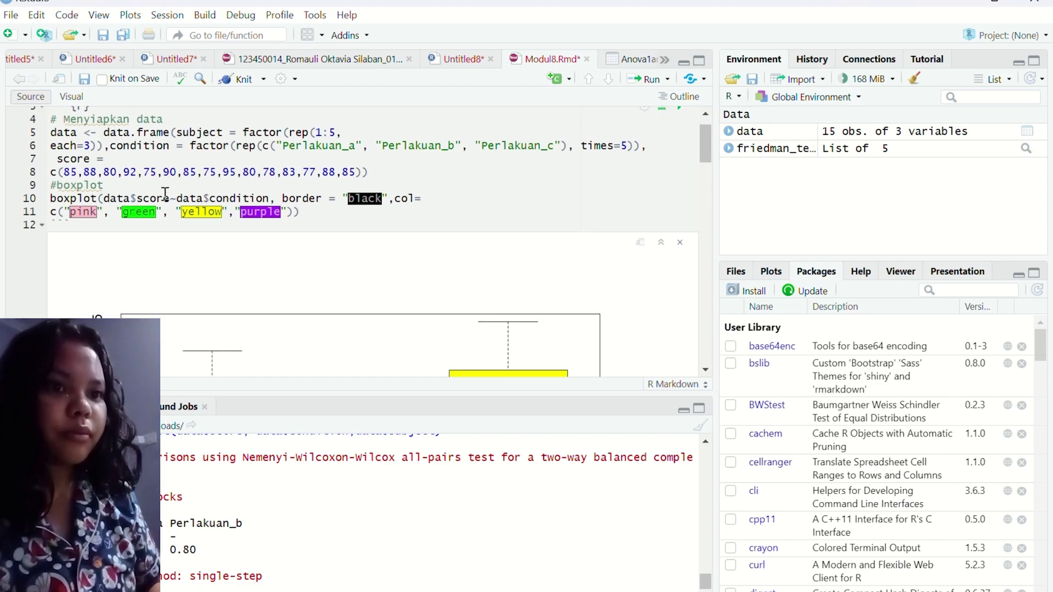
scroll(165, 193, "up", 1)
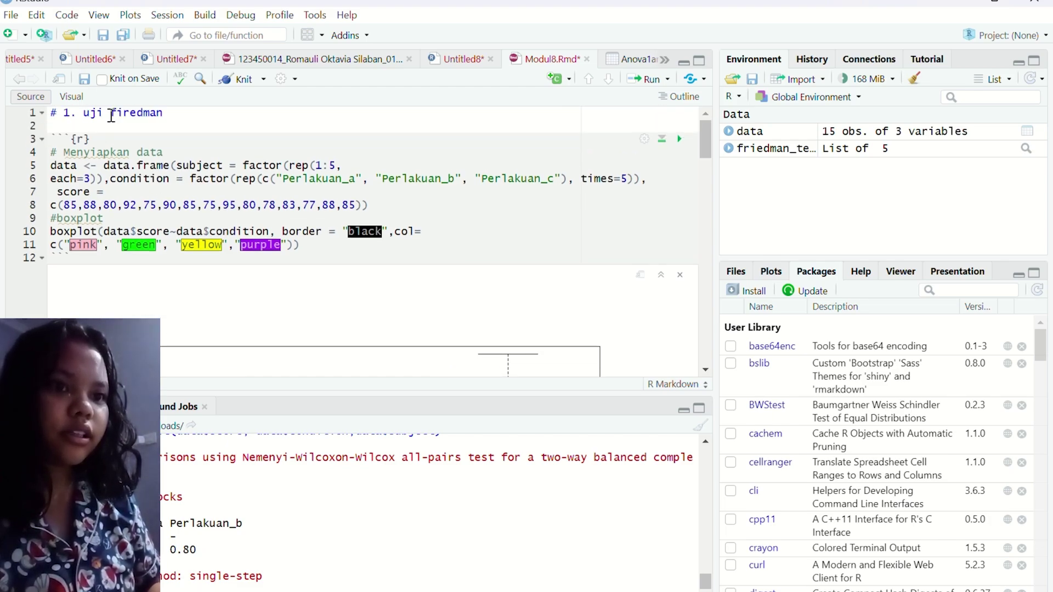
scroll(127, 172, "down", 1)
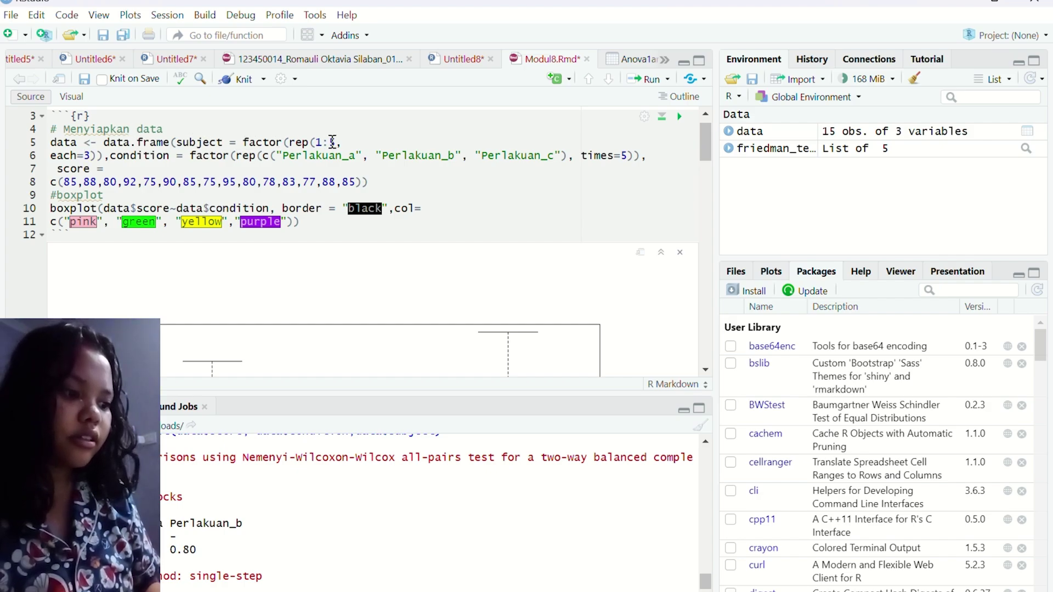
key("alt+Tab")
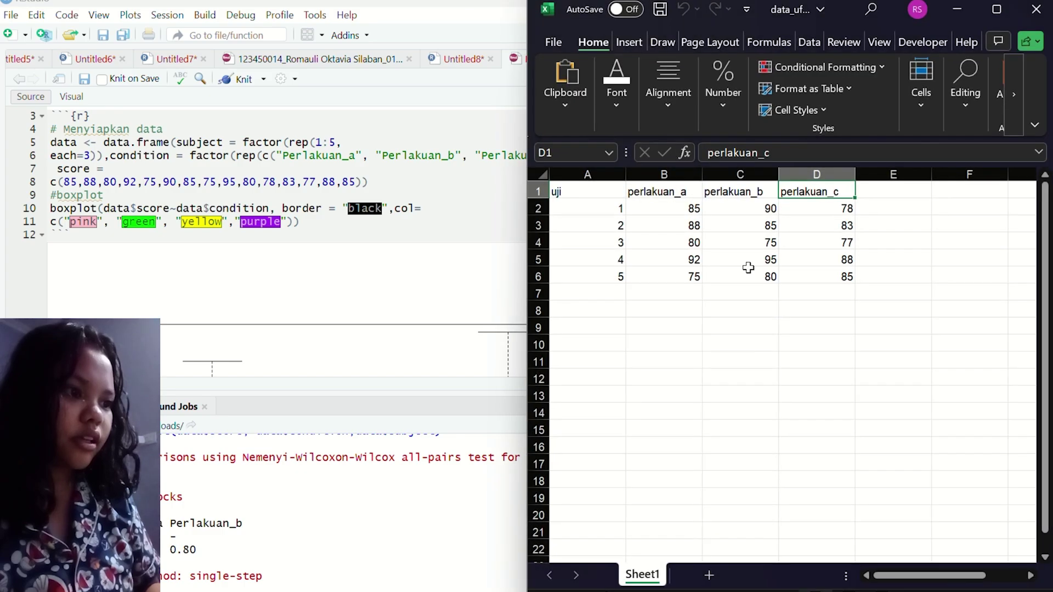
scroll(746, 264, "up", 2)
left_click(581, 195)
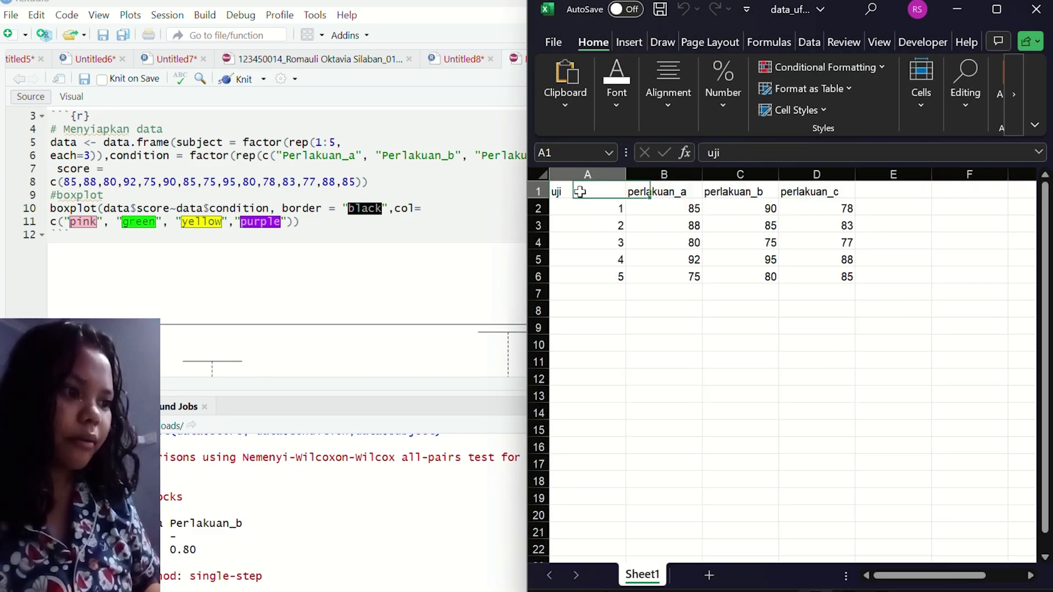
left_click(591, 211)
left_click(599, 277)
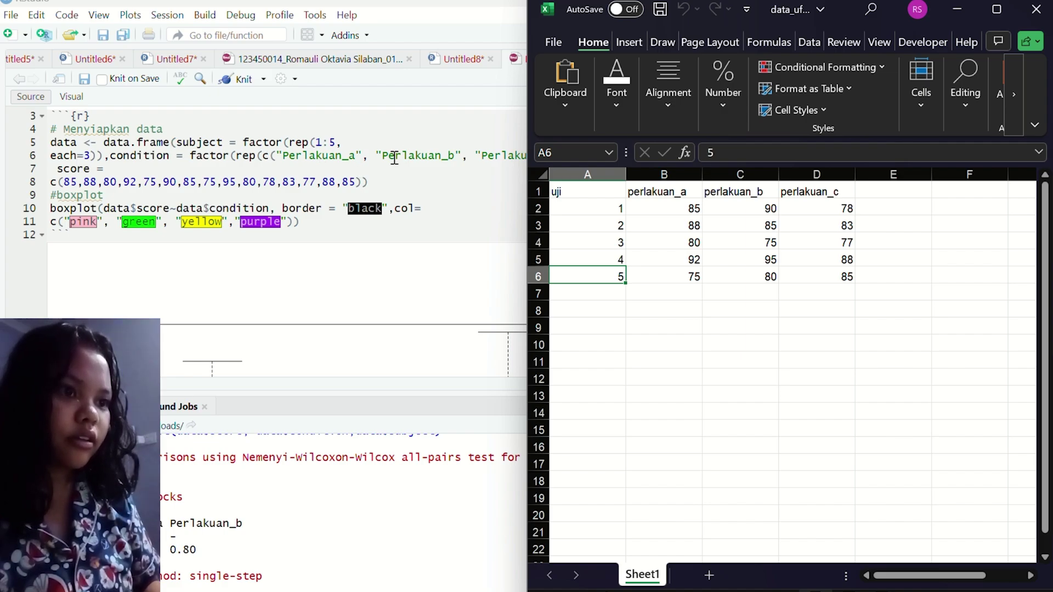
Review the condition labels Perlakuan_a, Perlakuan_b and Perlakuan_c in the RStudio data frame code.
left_click(360, 155)
left_click_drag(360, 155, 302, 155)
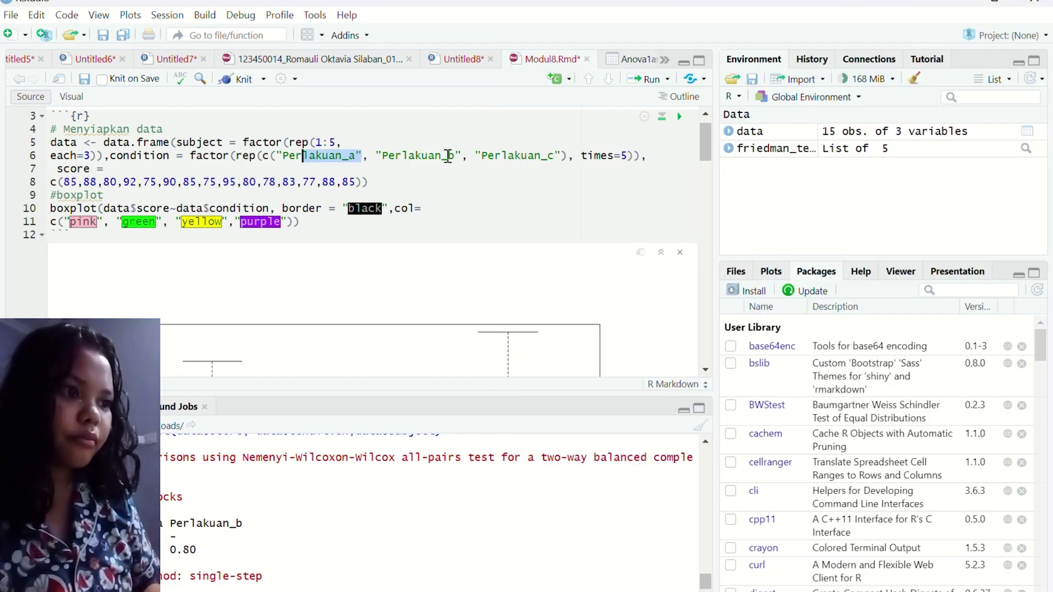
left_click_drag(455, 155, 382, 155)
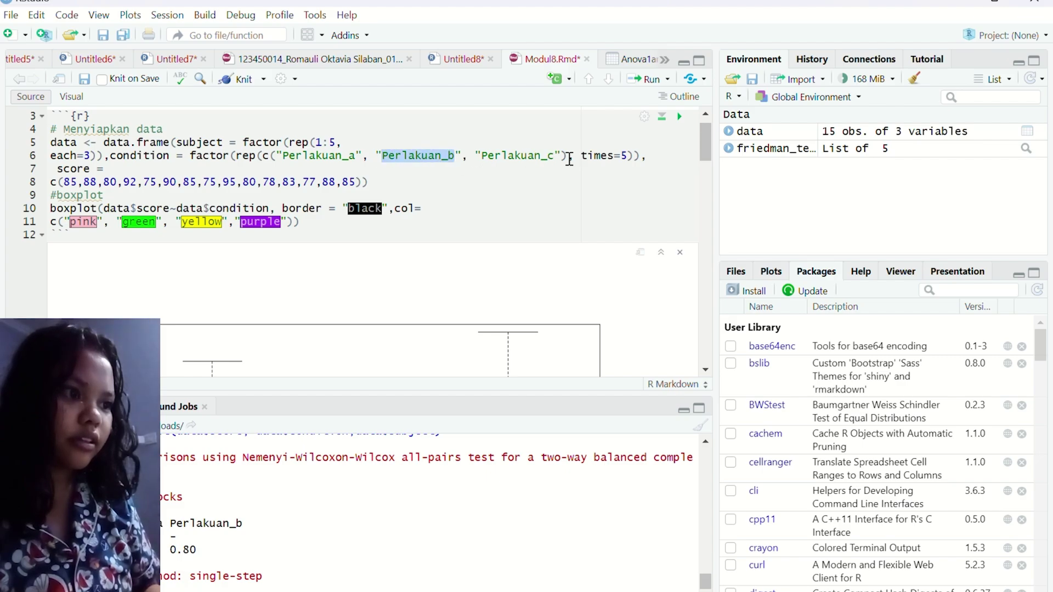
left_click_drag(568, 155, 482, 159)
left_click(602, 178)
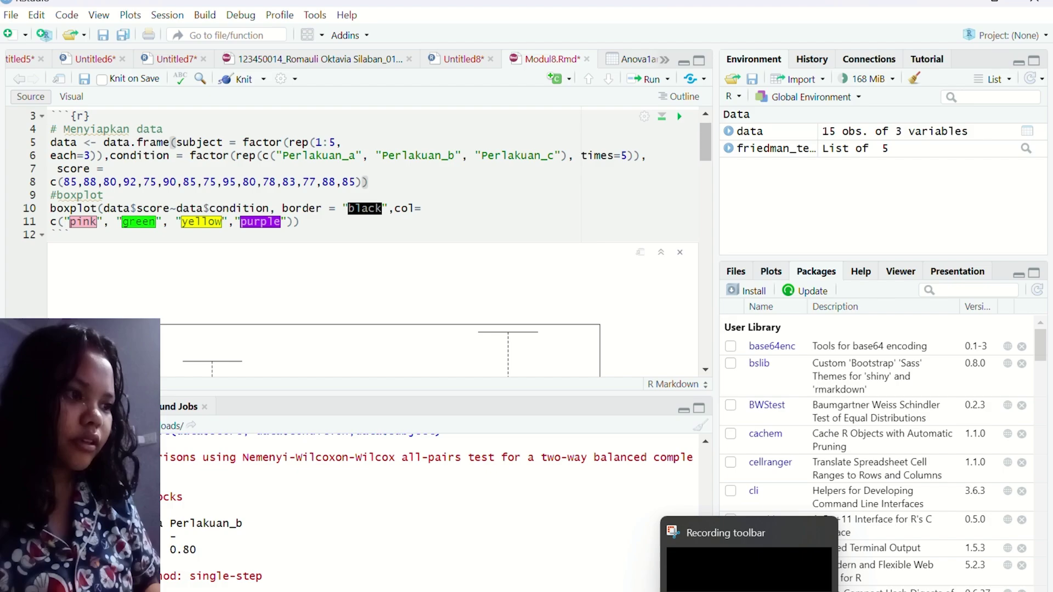
Compare the score vector in the RStudio code with the values in the three treatment columns of the Excel worksheet.
left_click(721, 545)
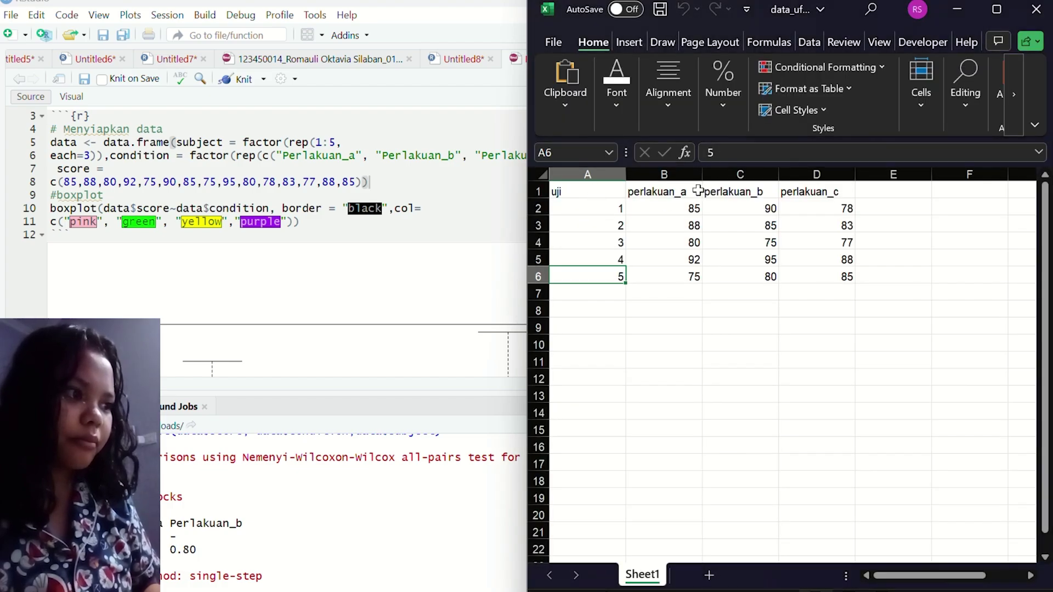
left_click(658, 192)
left_click(740, 207)
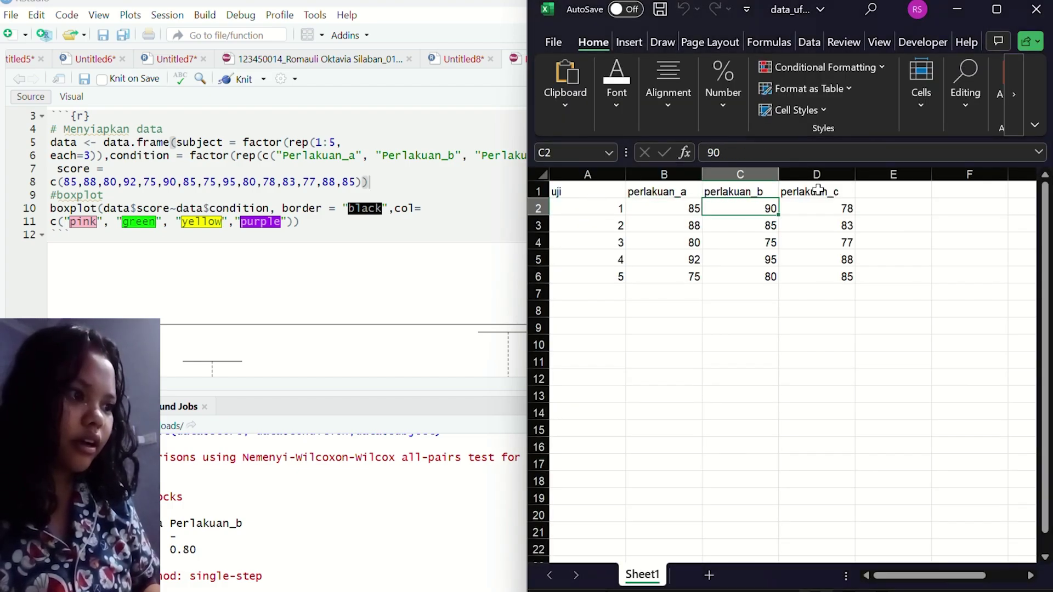
left_click(797, 193)
left_click_drag(685, 202, 682, 274)
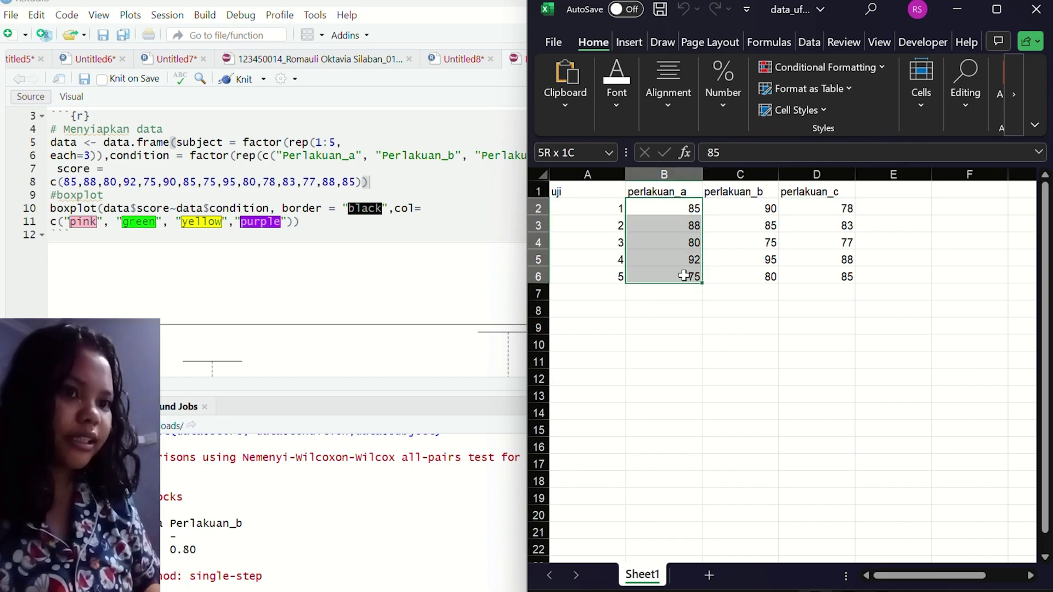
left_click(482, 291)
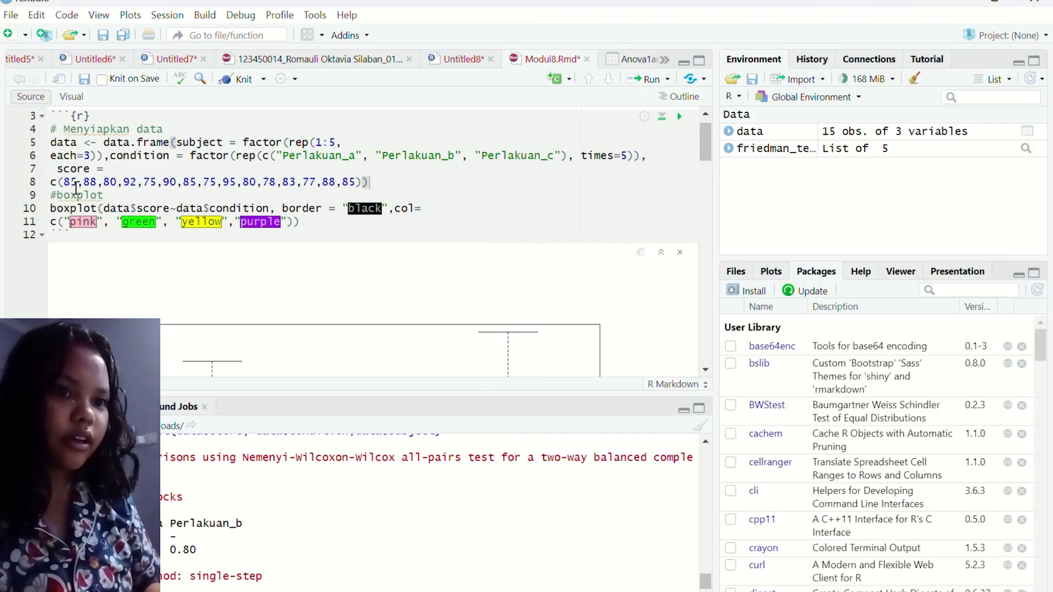
left_click_drag(64, 184, 356, 184)
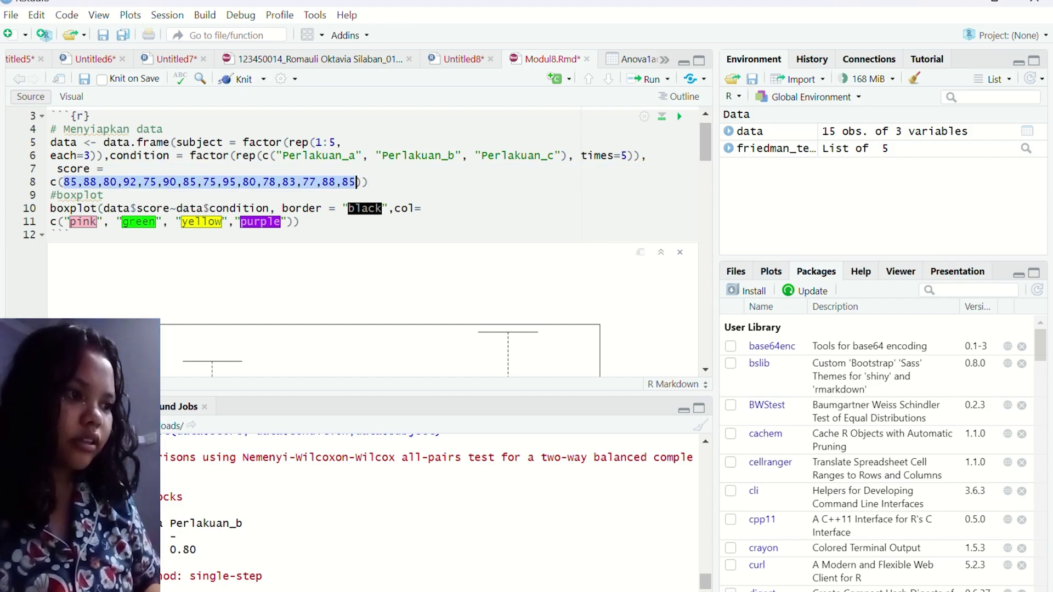
key("alt+Tab")
left_click(678, 208)
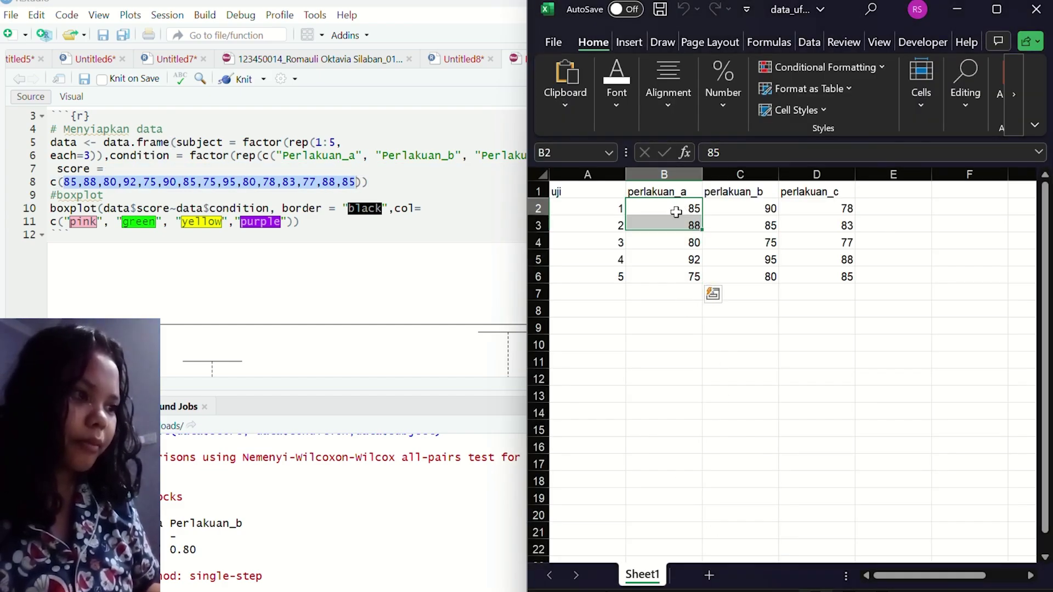
key("Down")
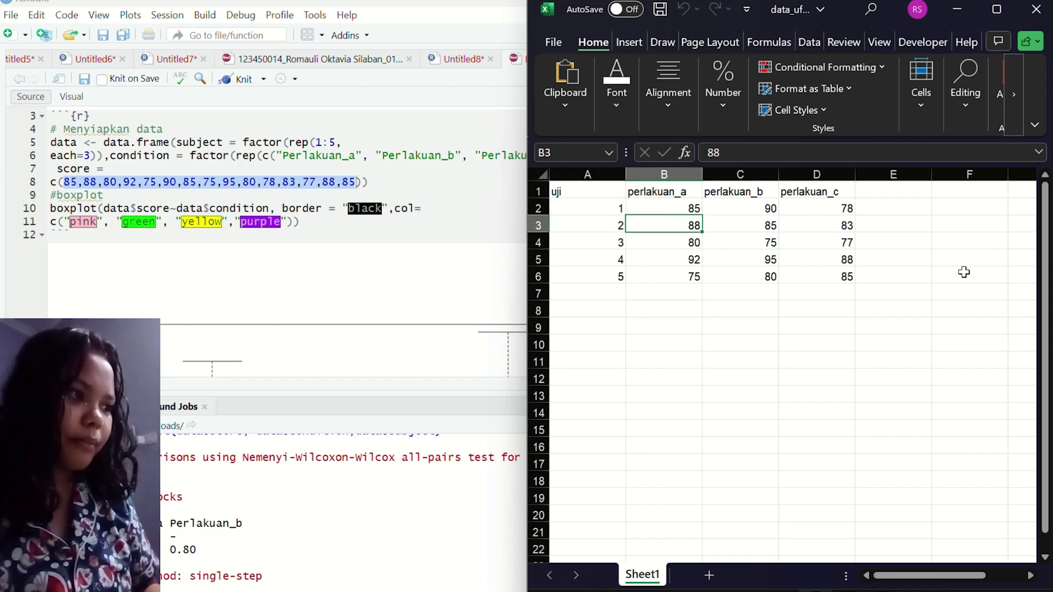
left_click(846, 279)
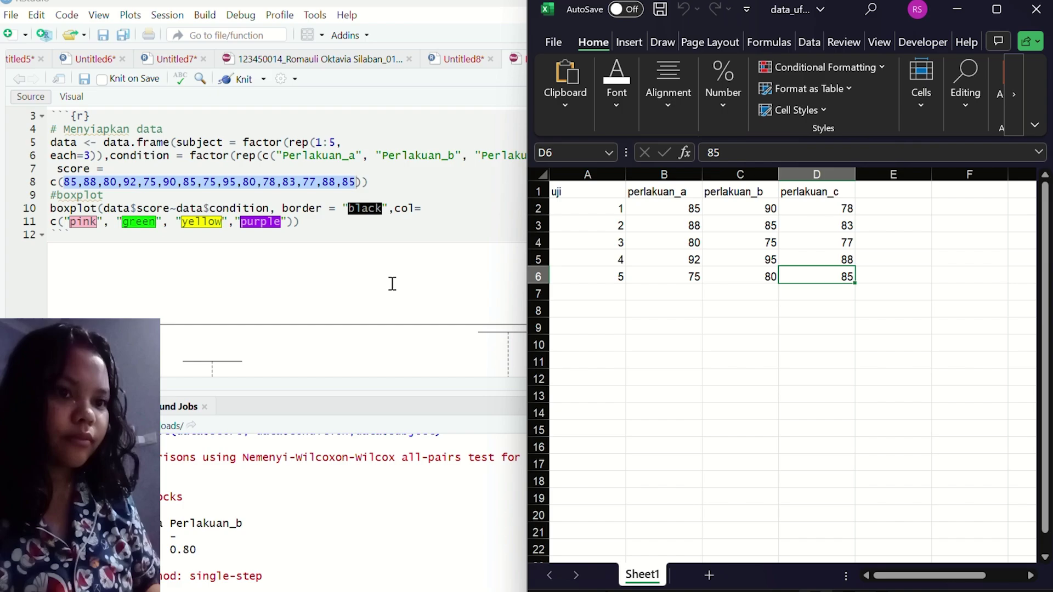
left_click(275, 275)
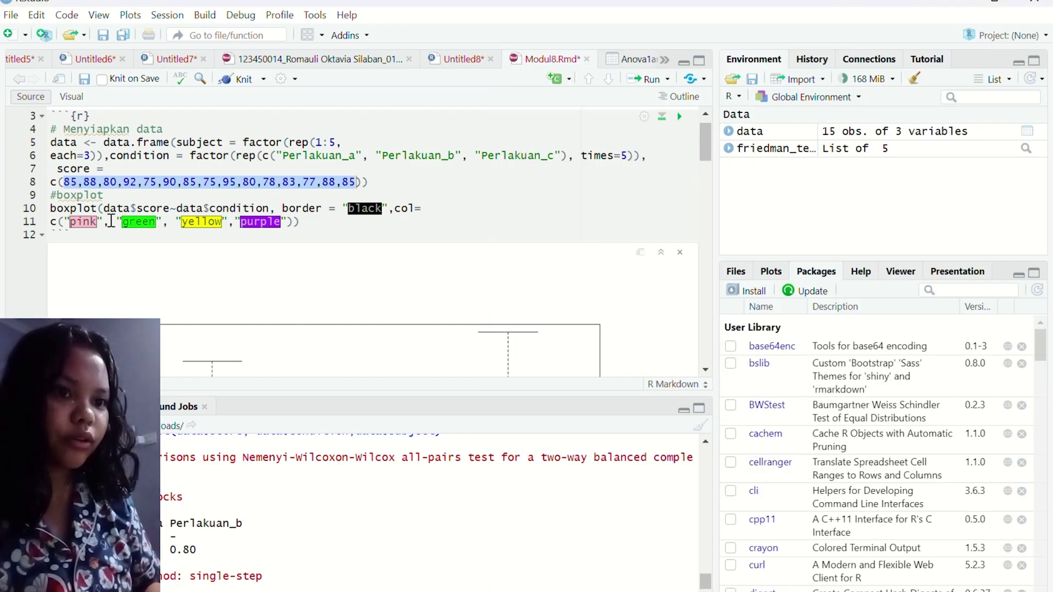
Review the boxplot code and run the chunk that prepares the data and plots score by condition.
scroll(243, 233, "down", 1)
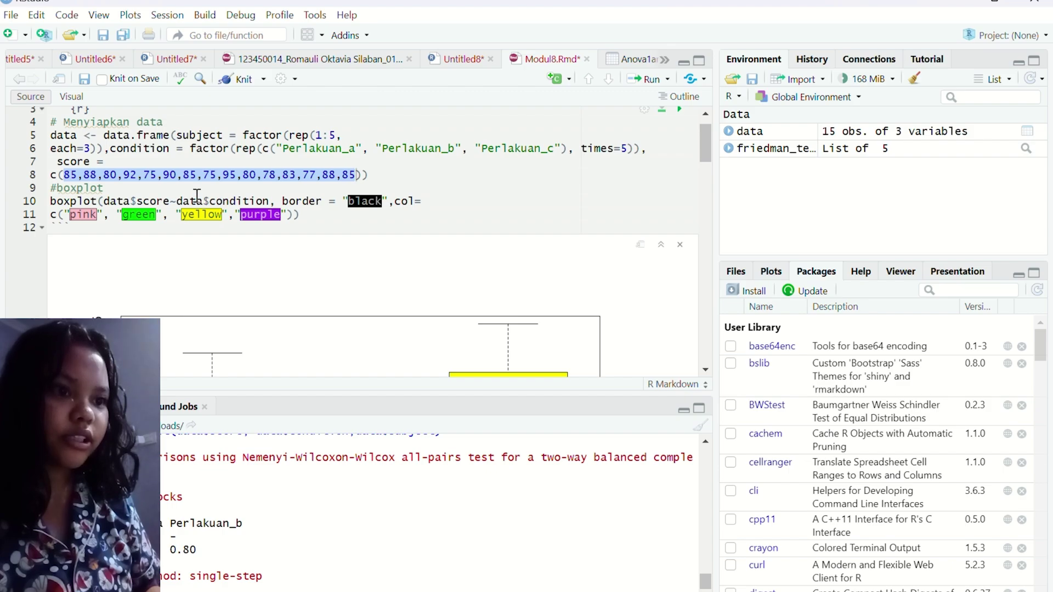
scroll(338, 212, "down", 5)
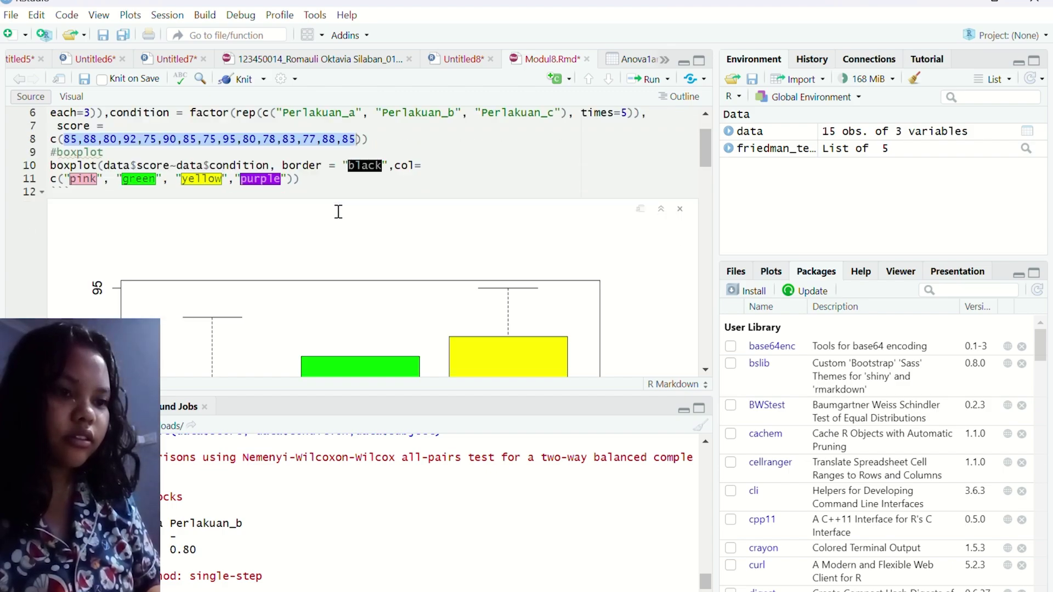
scroll(338, 212, "up", 5)
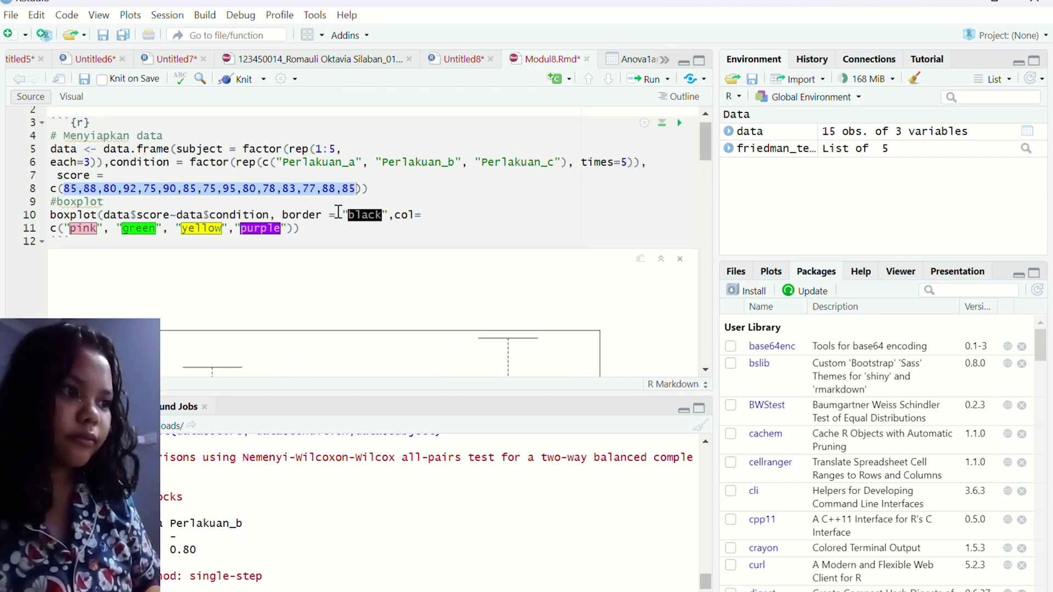
scroll(339, 212, "down", 1)
left_click(679, 125)
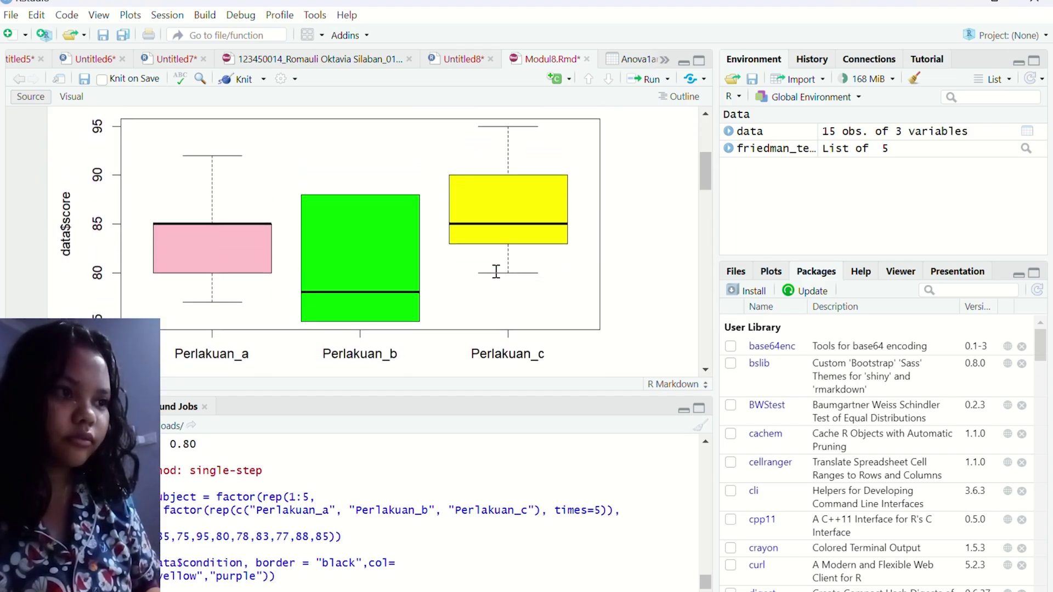
View the boxplot and run the chunk that performs and prints the Friedman test of score by condition and subject.
scroll(497, 271, "down", 5)
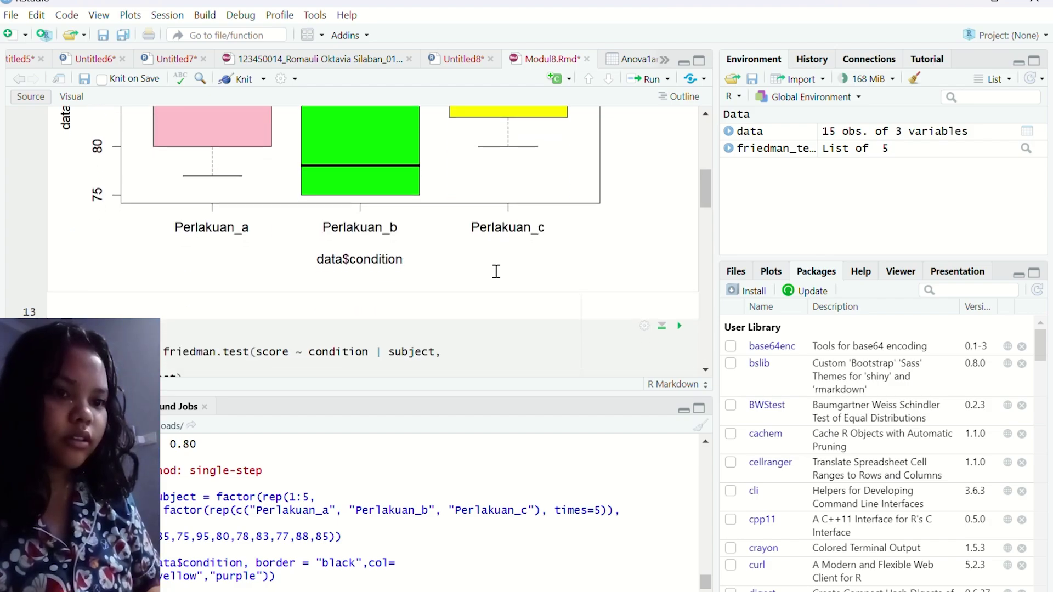
scroll(496, 272, "down", 2)
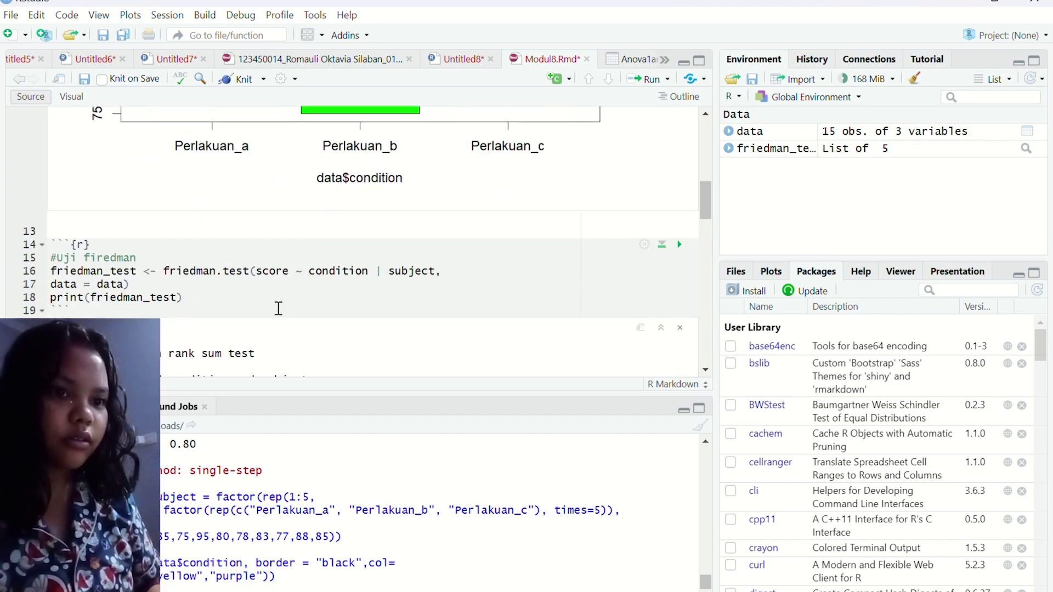
scroll(278, 309, "down", 4)
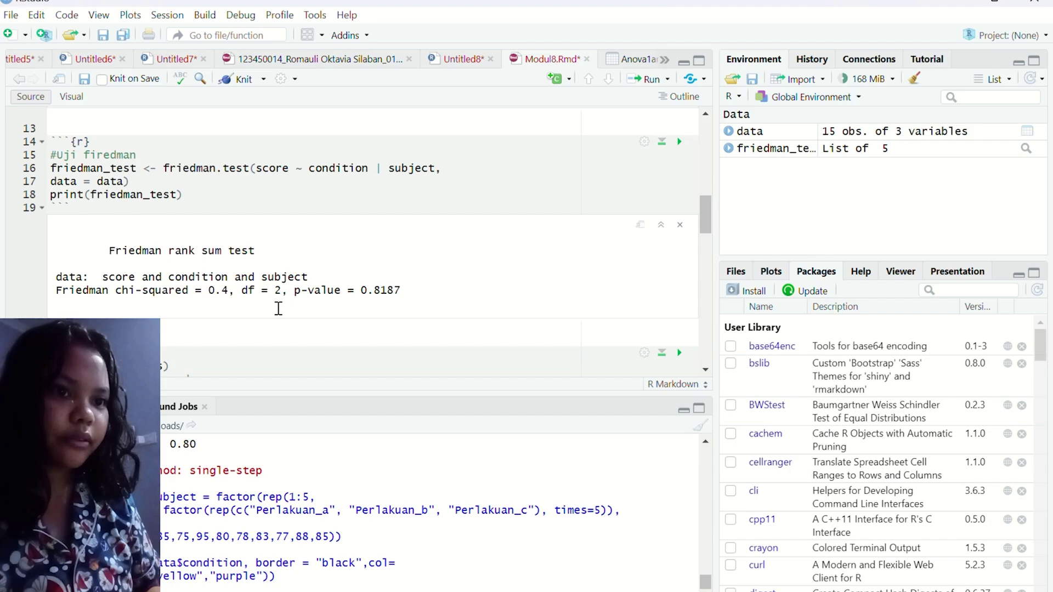
scroll(181, 210, "down", 1)
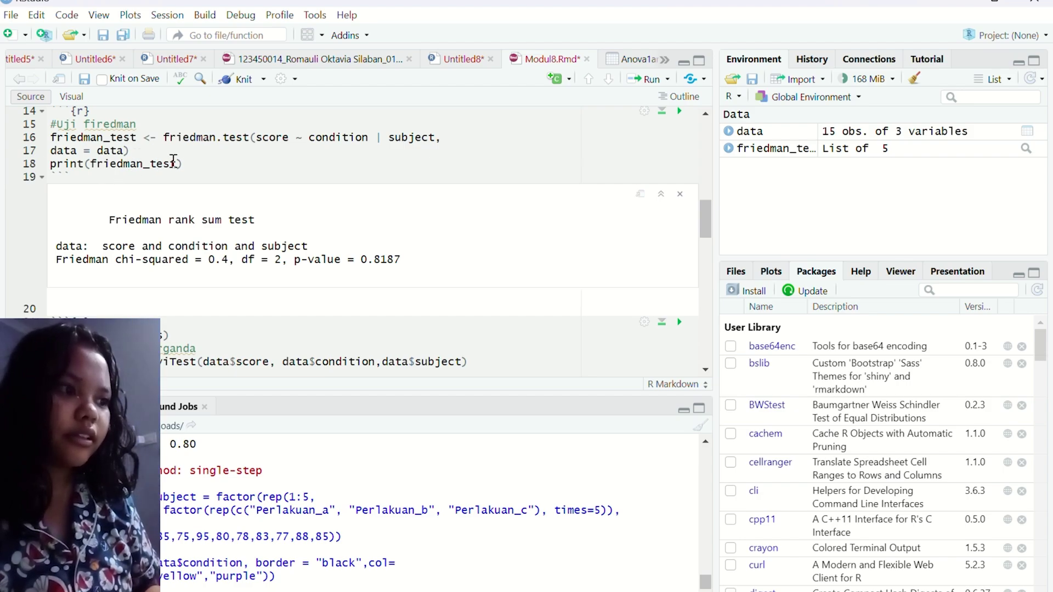
scroll(538, 159, "up", 1)
left_click(679, 153)
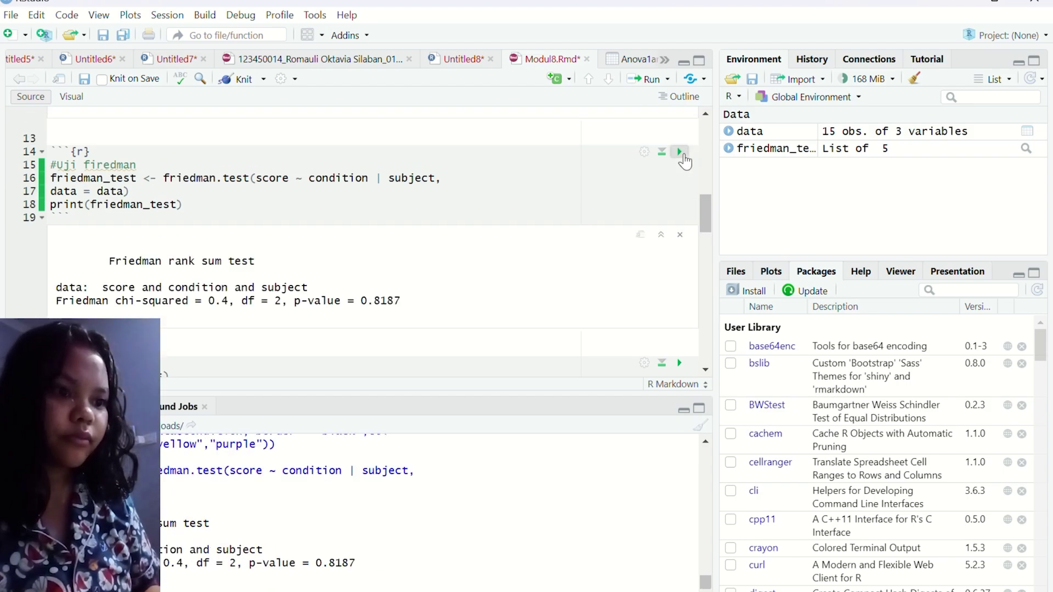
Examine the chi-squared, degrees of freedom and p-value in the Friedman rank sum test output.
scroll(390, 258, "down", 1)
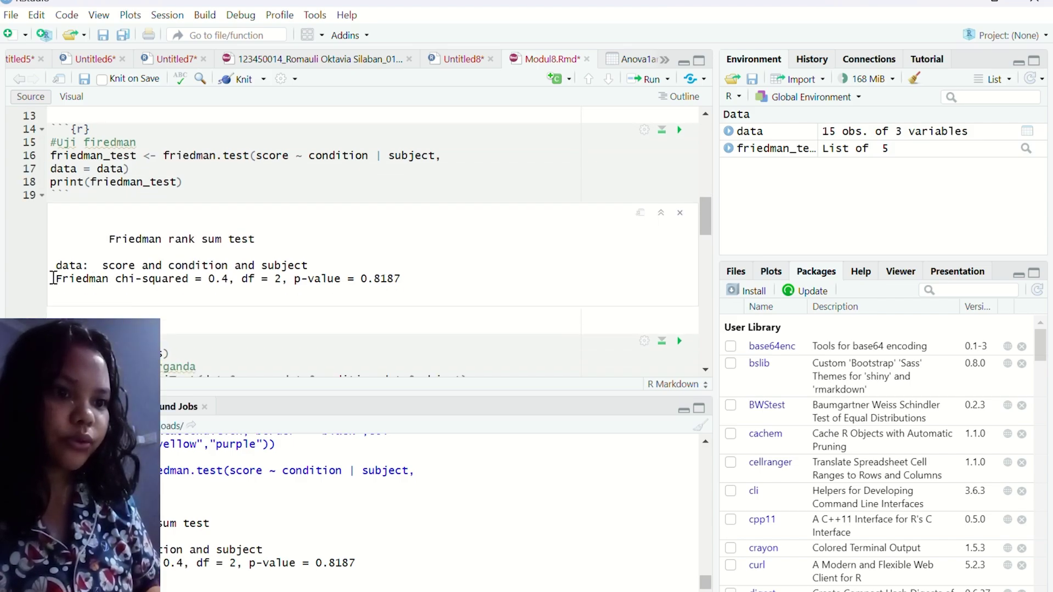
left_click_drag(53, 279, 402, 279)
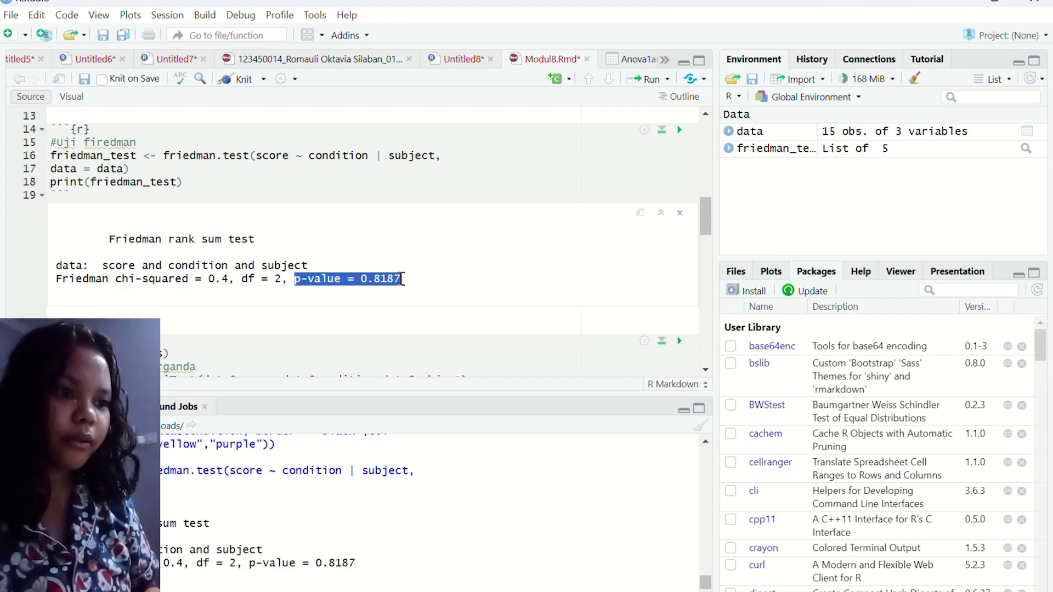
scroll(462, 277, "down", 5)
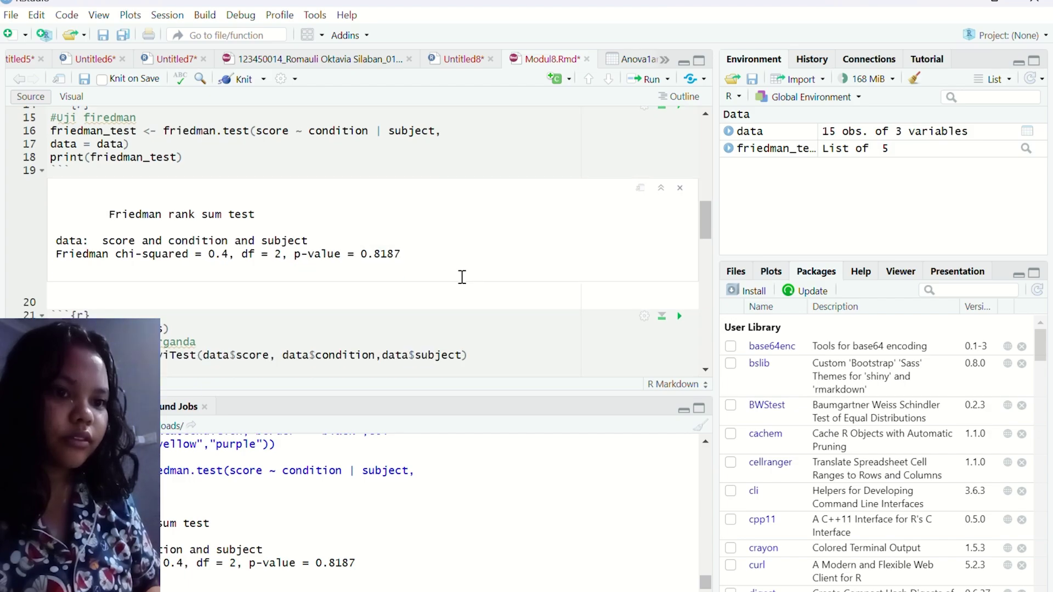
scroll(462, 277, "up", 2)
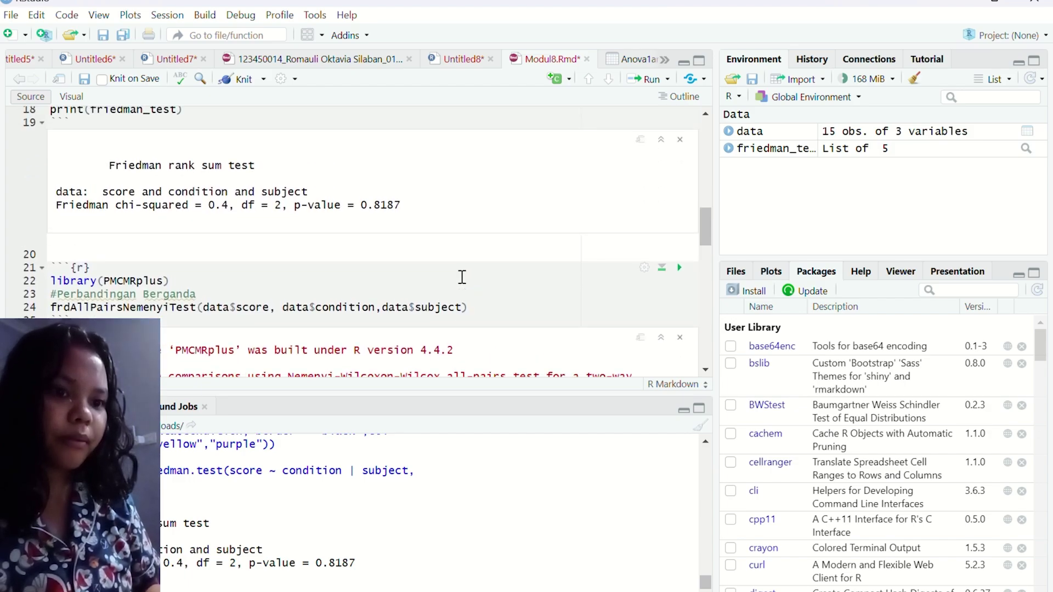
Enter PMCMRplus as the package to install from CRAN, and cancel the installation.
scroll(190, 335, "down", 1)
scroll(190, 334, "up", 1)
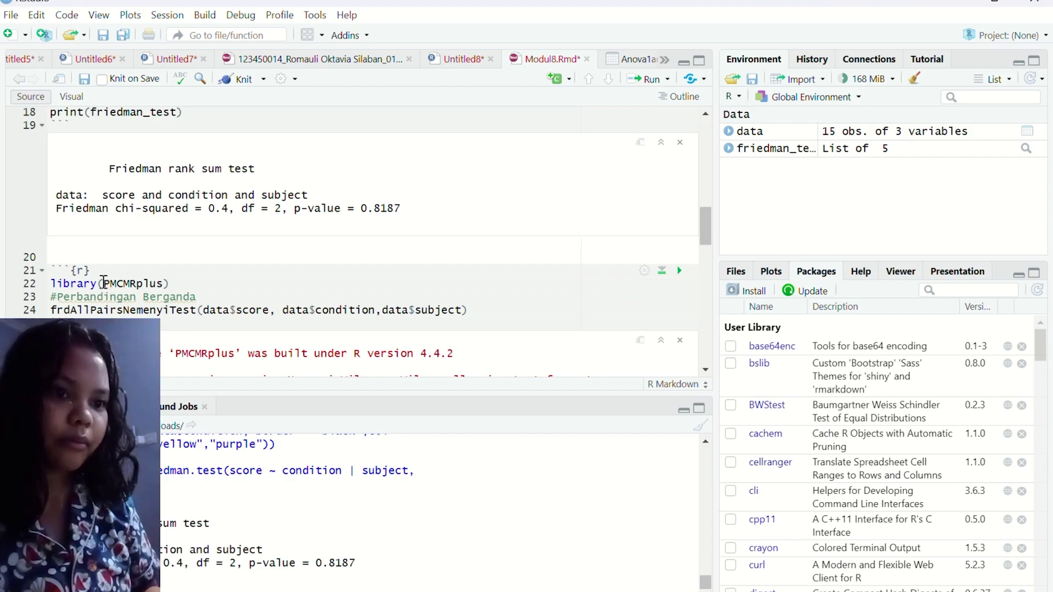
left_click_drag(105, 284, 158, 284)
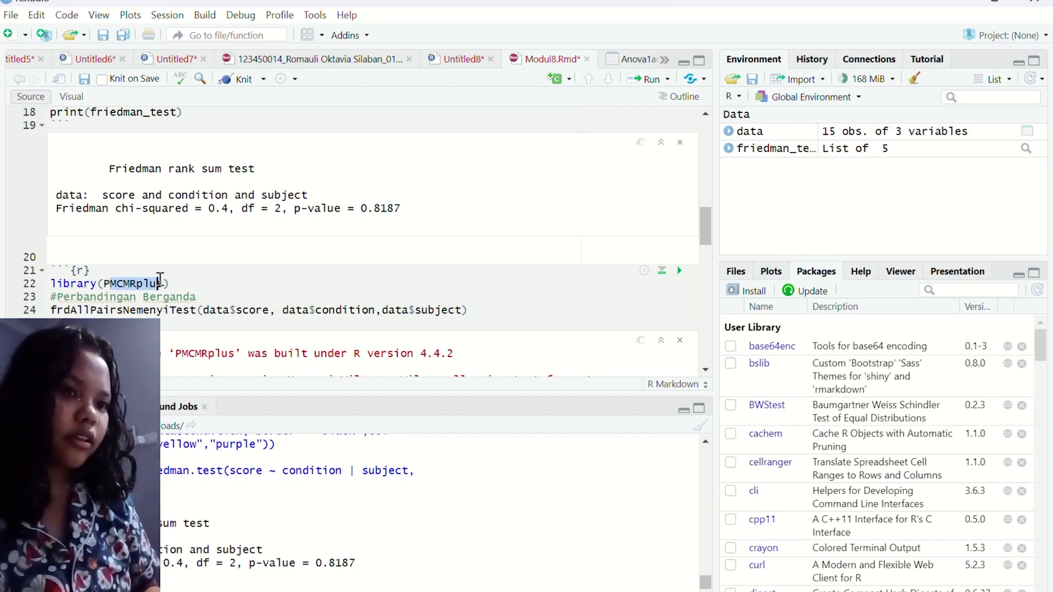
left_click(510, 297)
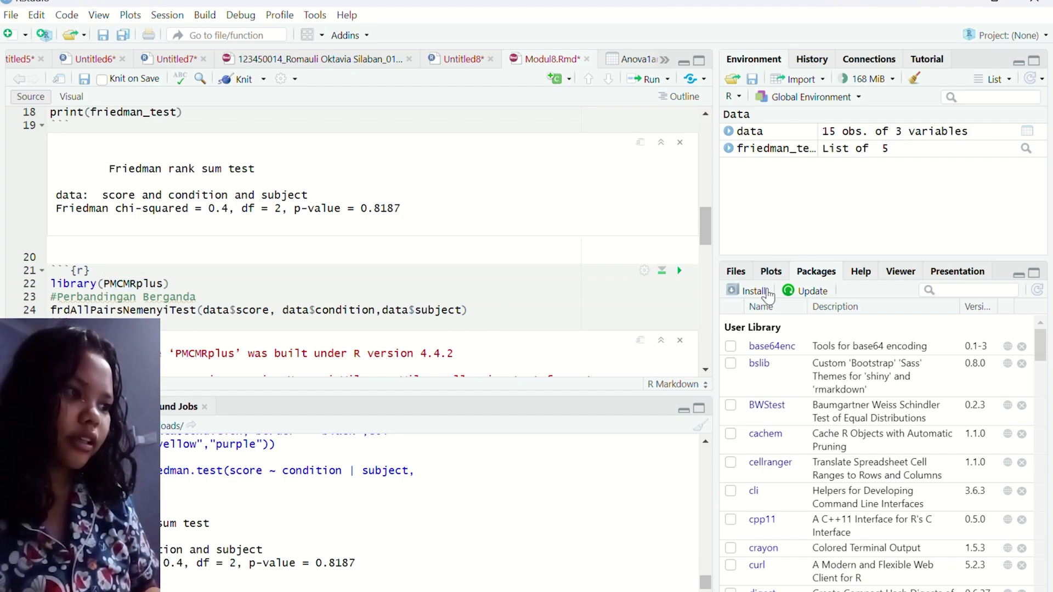
left_click(751, 293)
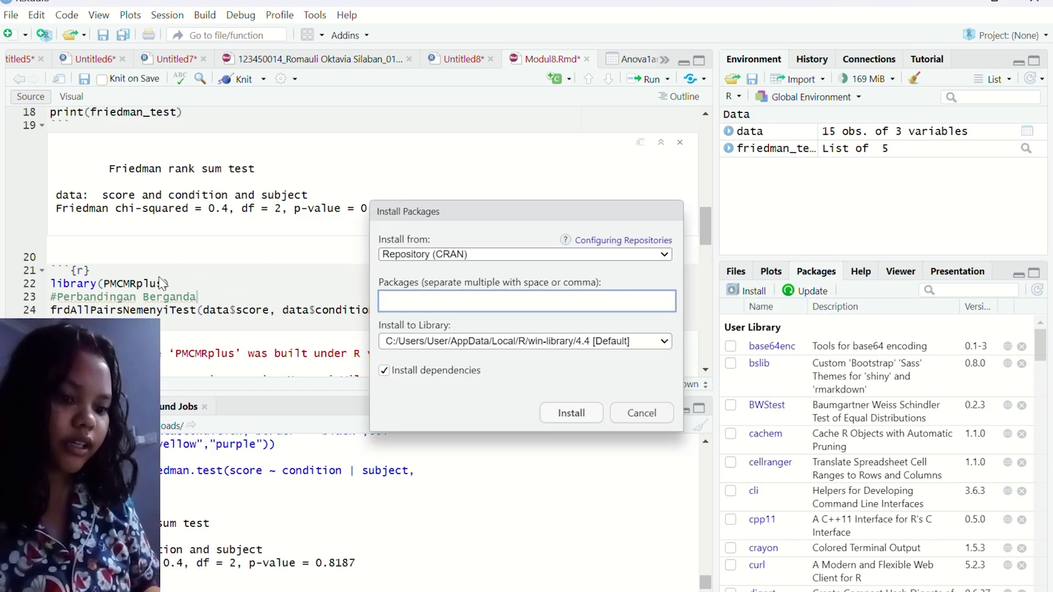
type("O")
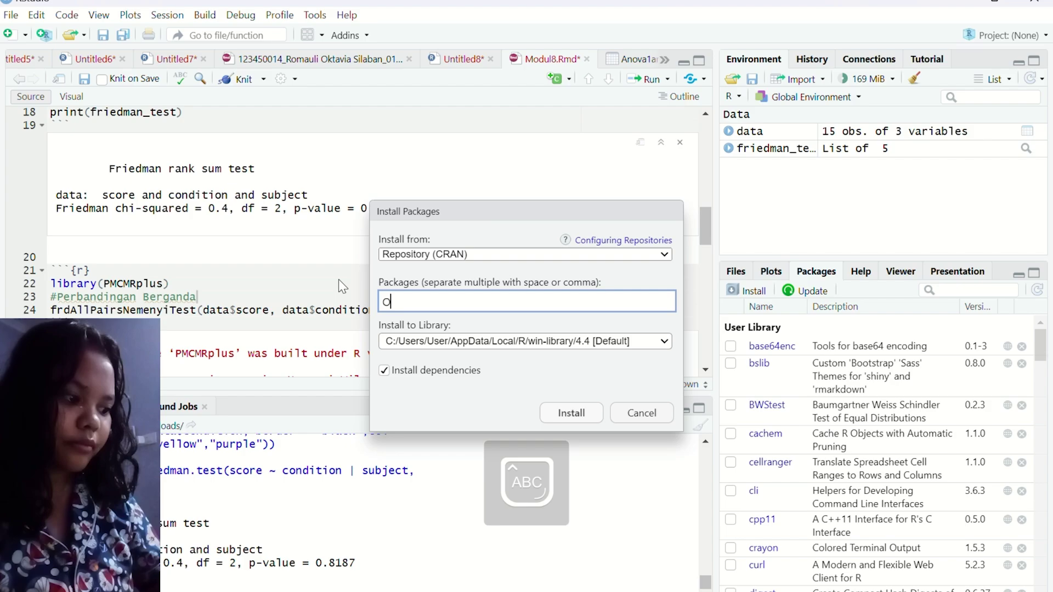
type("M")
key("BackSpace")
key("BackSpace")
type("OM")
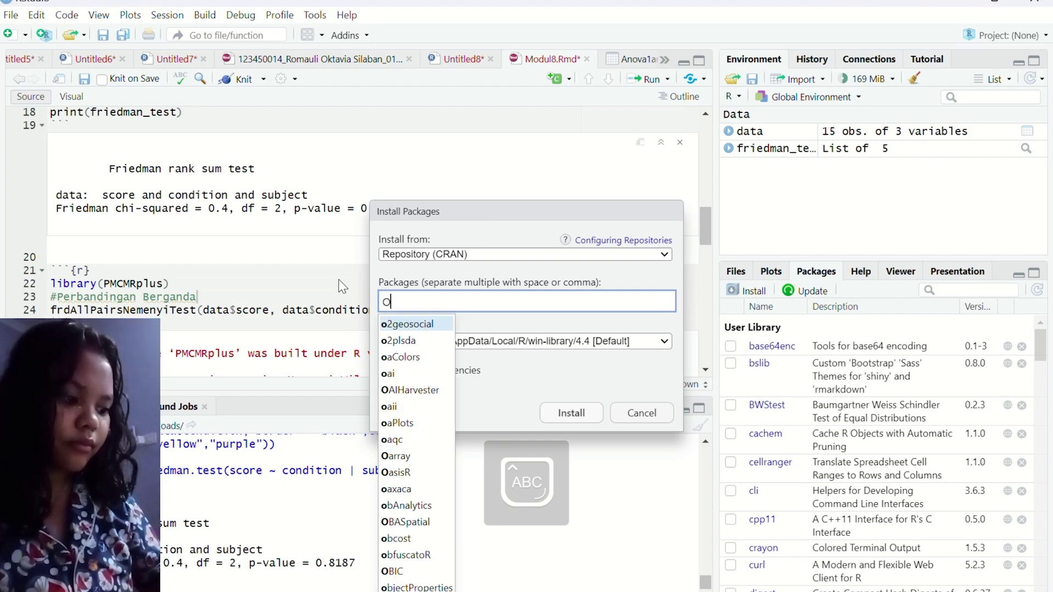
key("BackSpace")
key("BackSpace")
type("PM")
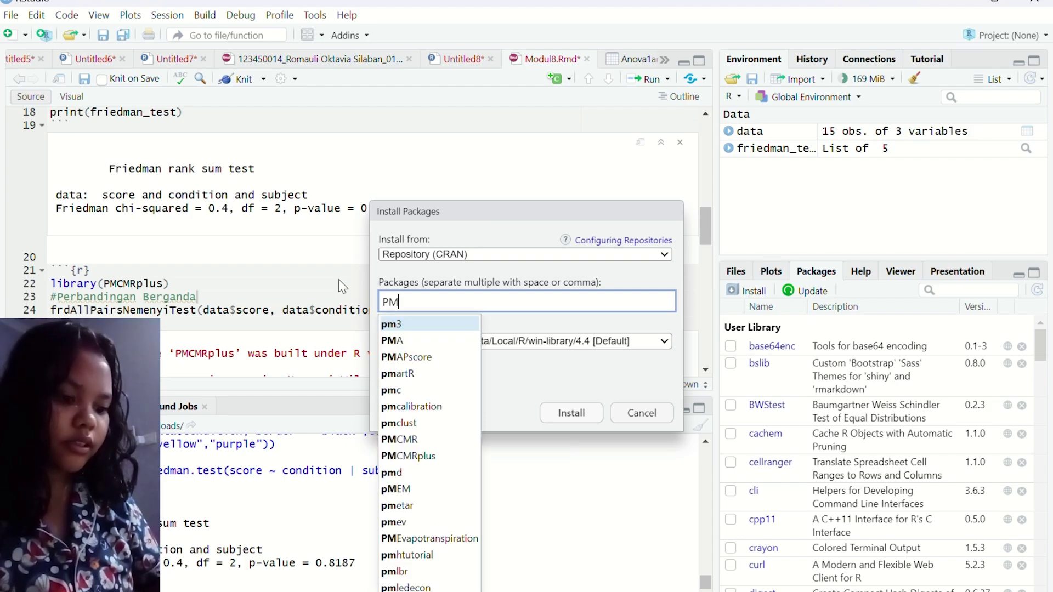
type("CMR")
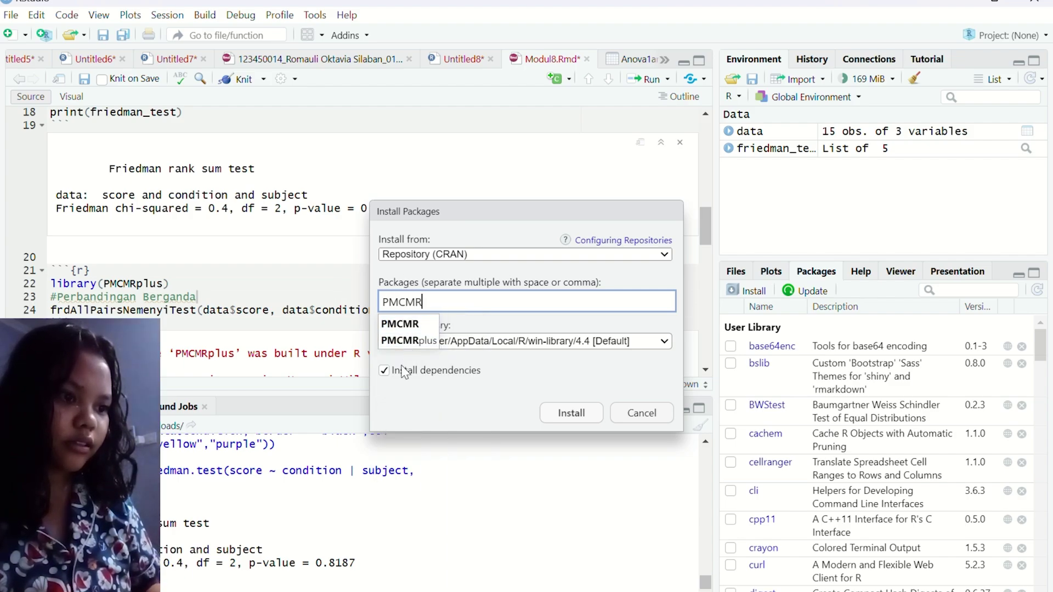
left_click(410, 343)
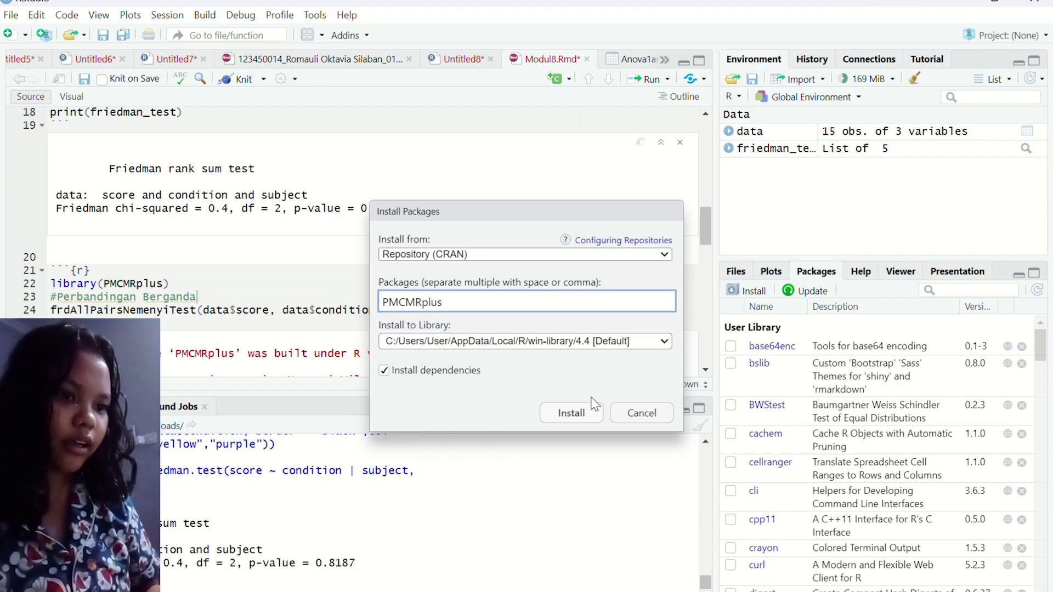
left_click(642, 413)
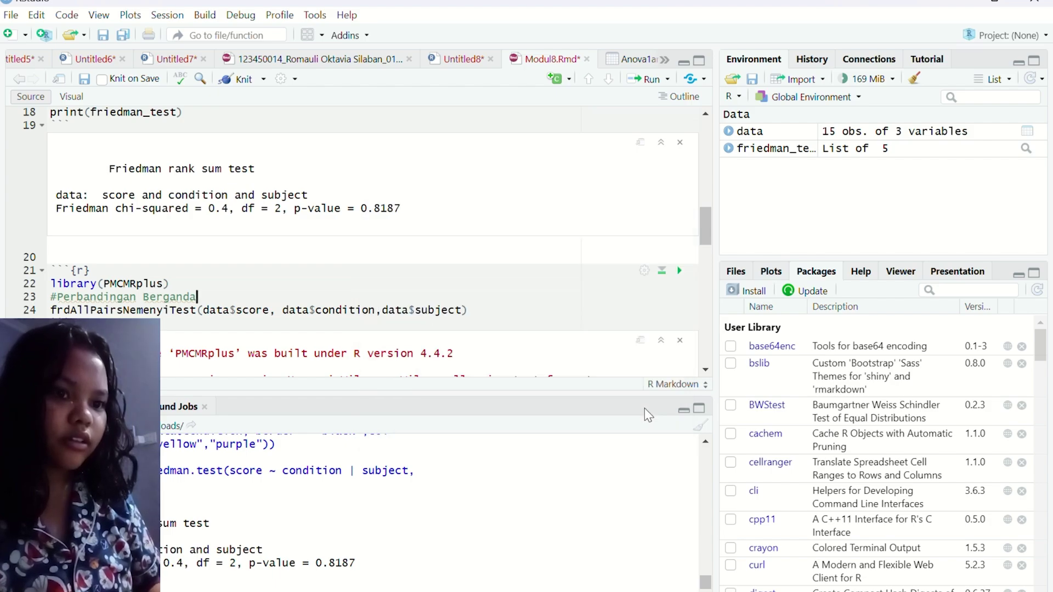
Run the frdAllPairsNemenyiTest multiple comparison of data$score by data$condition and data$subject, and view its output.
scroll(580, 368, "down", 2)
scroll(580, 371, "down", 1)
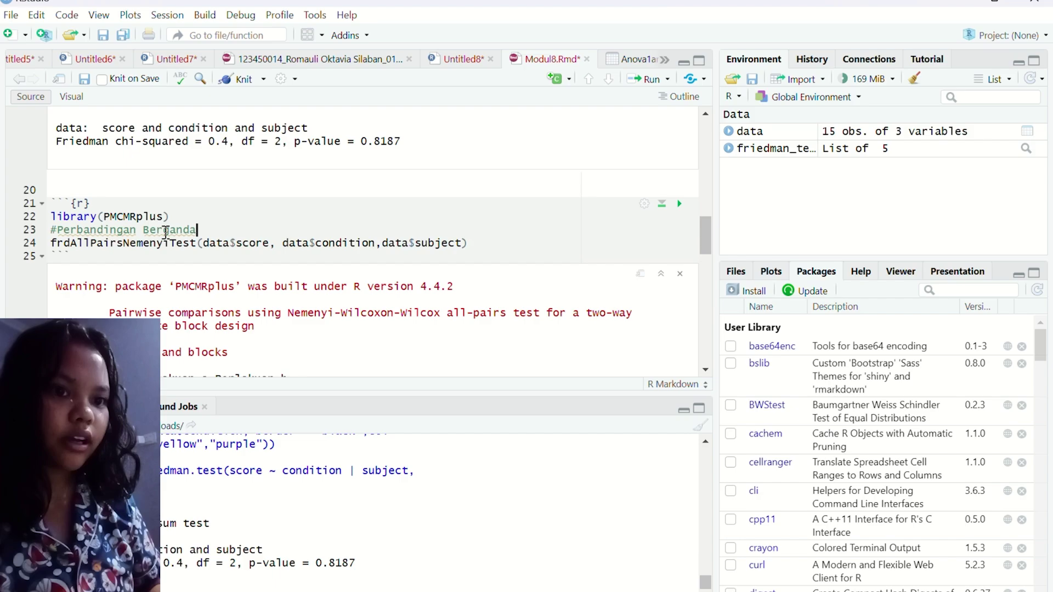
left_click_drag(53, 242, 478, 243)
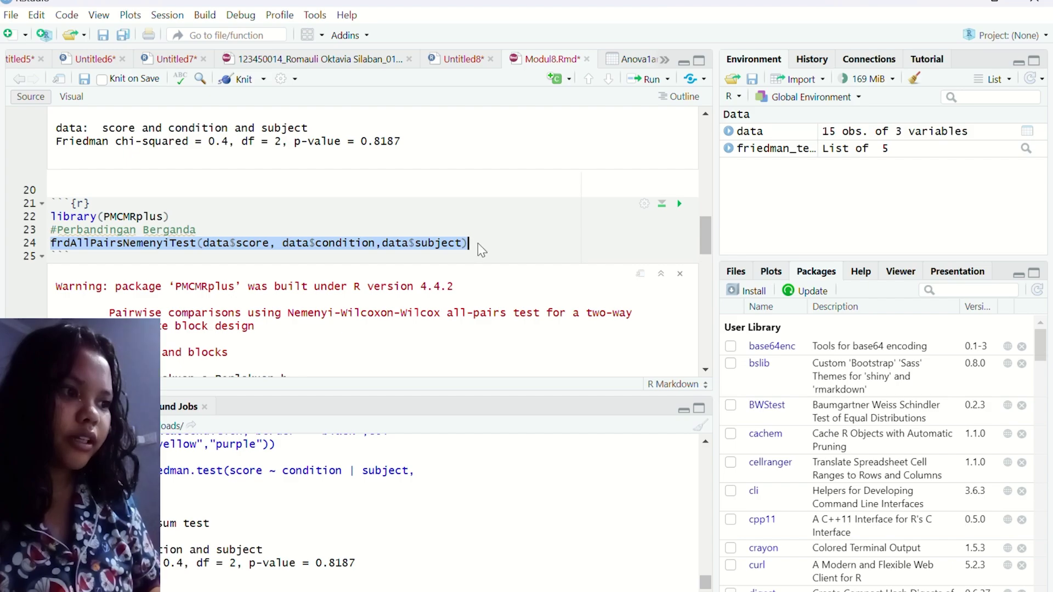
left_click(479, 243)
key("ctrl+Return")
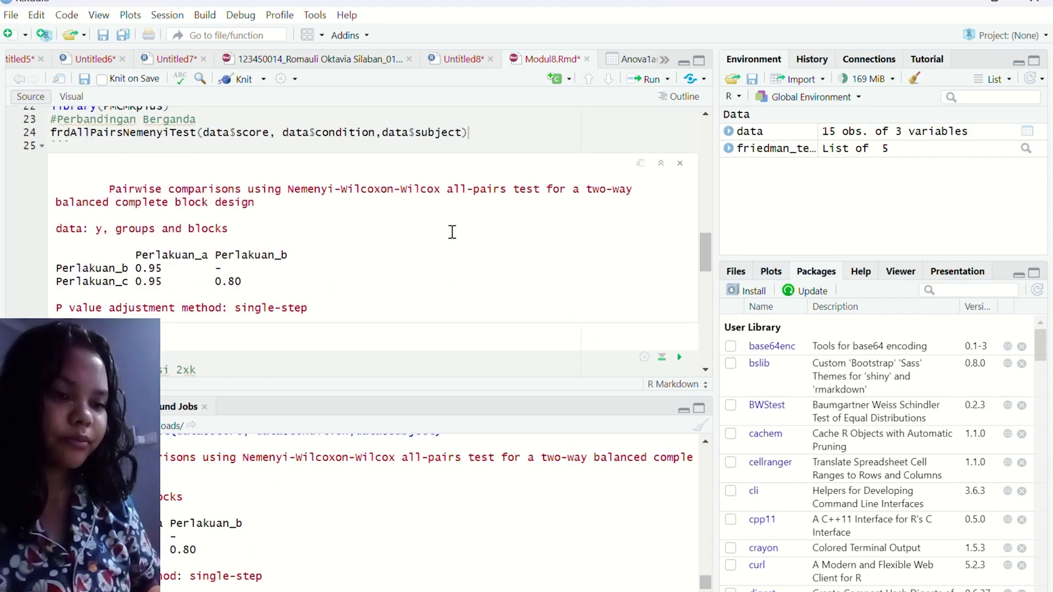
scroll(451, 232, "down", 1)
scroll(451, 231, "down", 4)
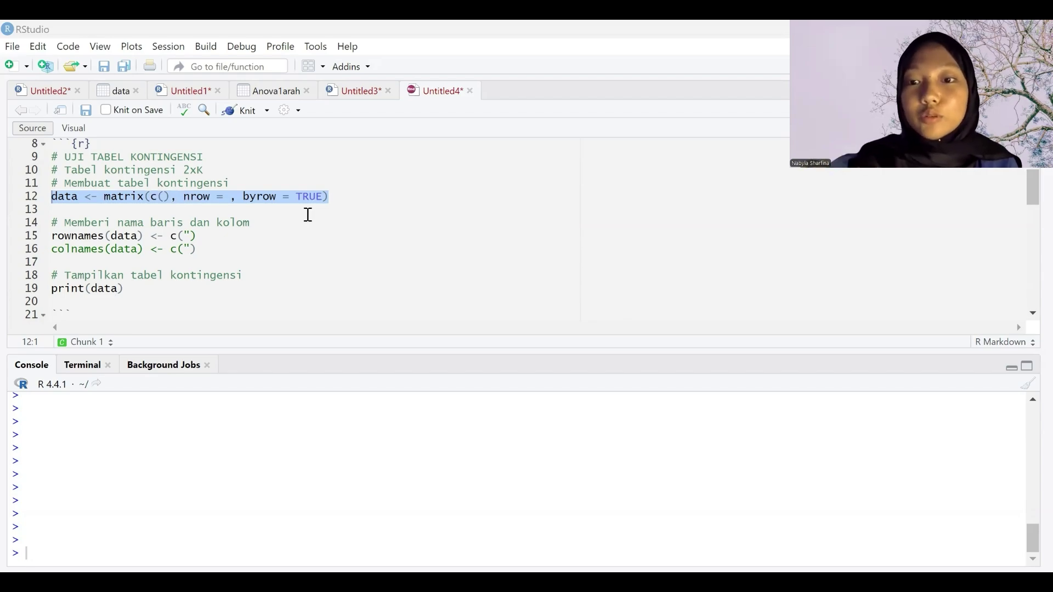
Fill the contingency table matrix with 20, 15, 10, 25, 20, 15, 30, 25, 25, 10, 10, 10, 20, 30, 20 and set nrow to 5.
left_click(166, 198)
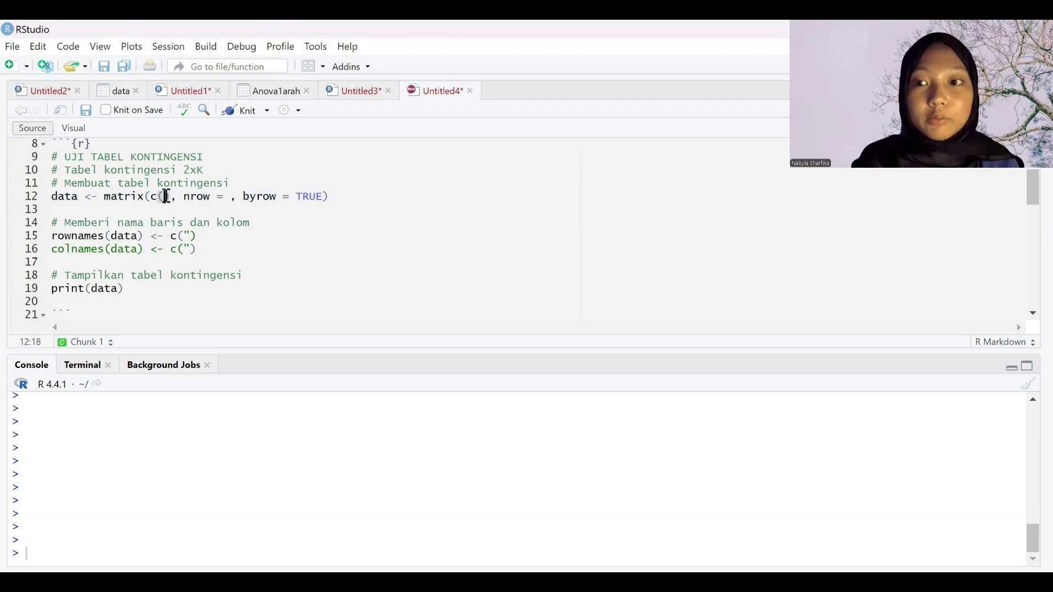
type("2")
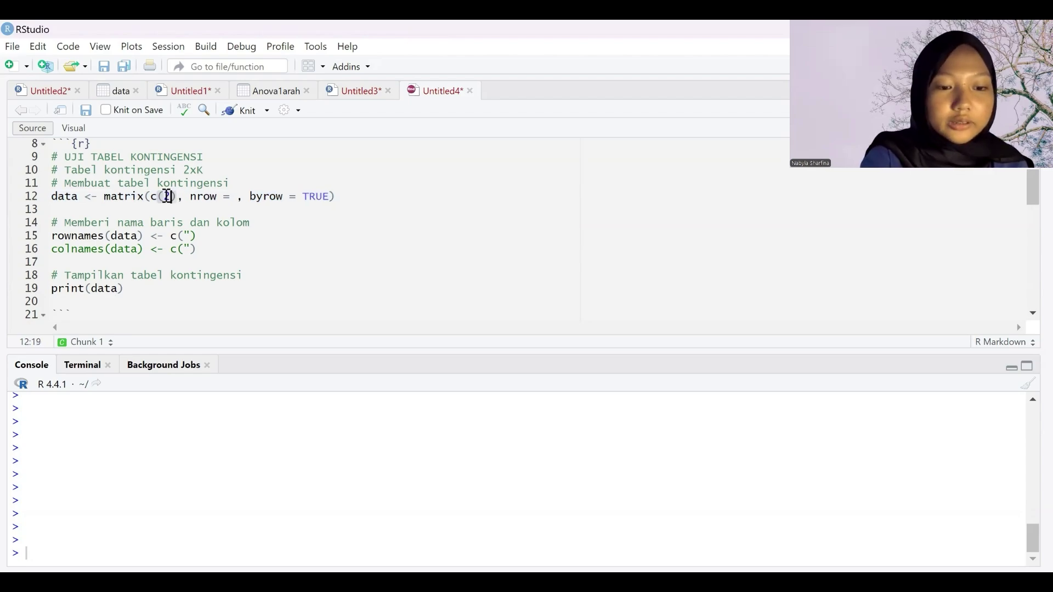
type("0, 15,")
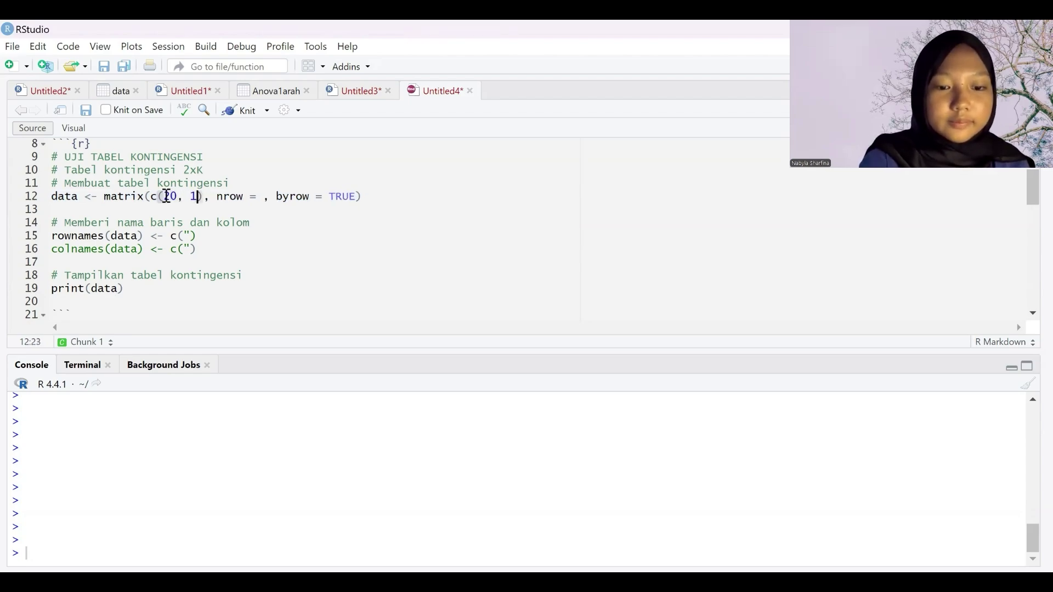
type(" 10")
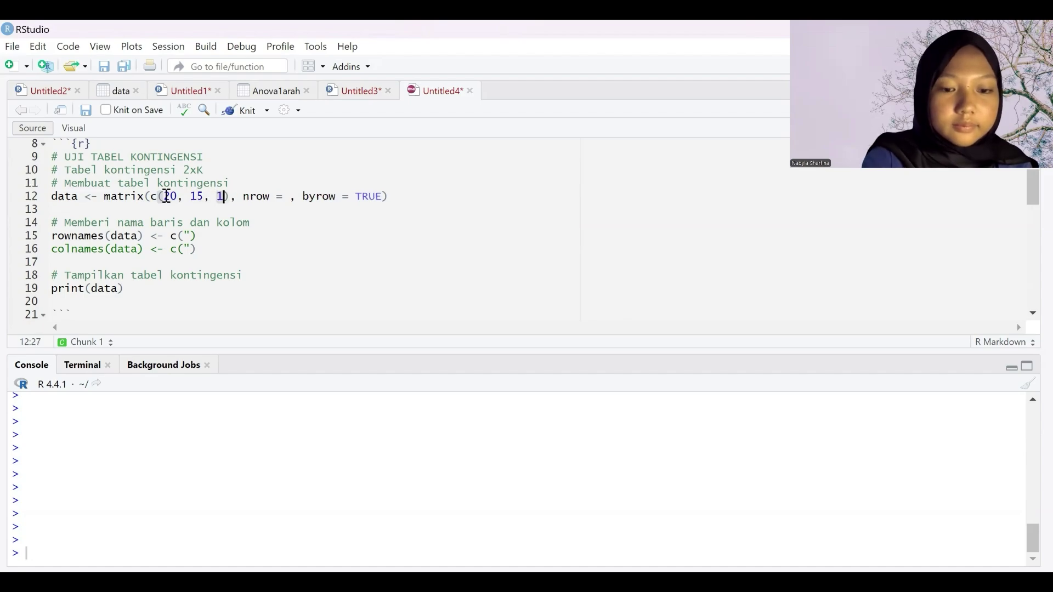
type(", 25, ")
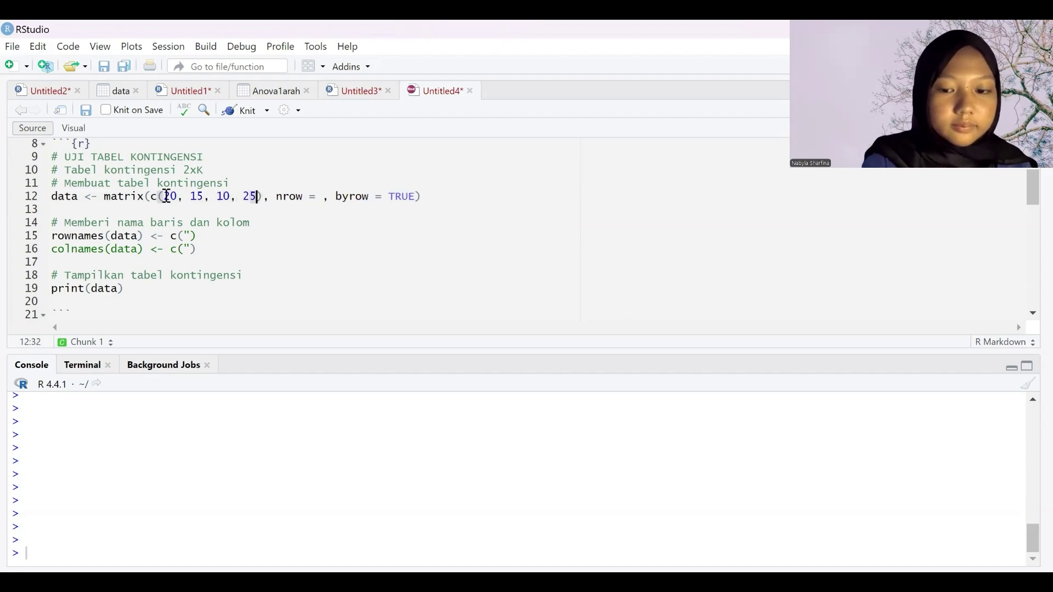
type("20, 1")
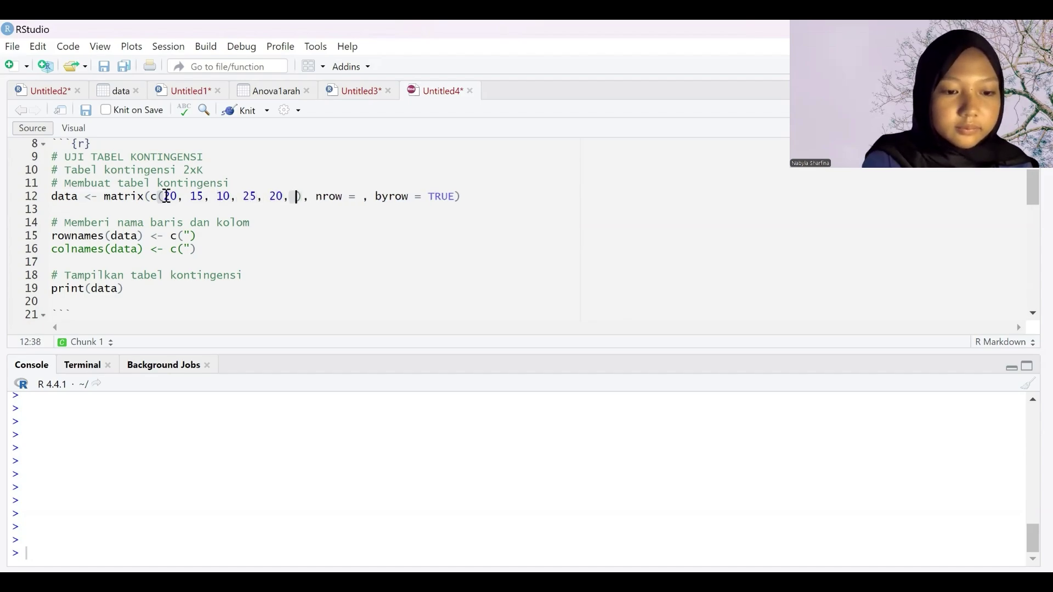
type("5, 30")
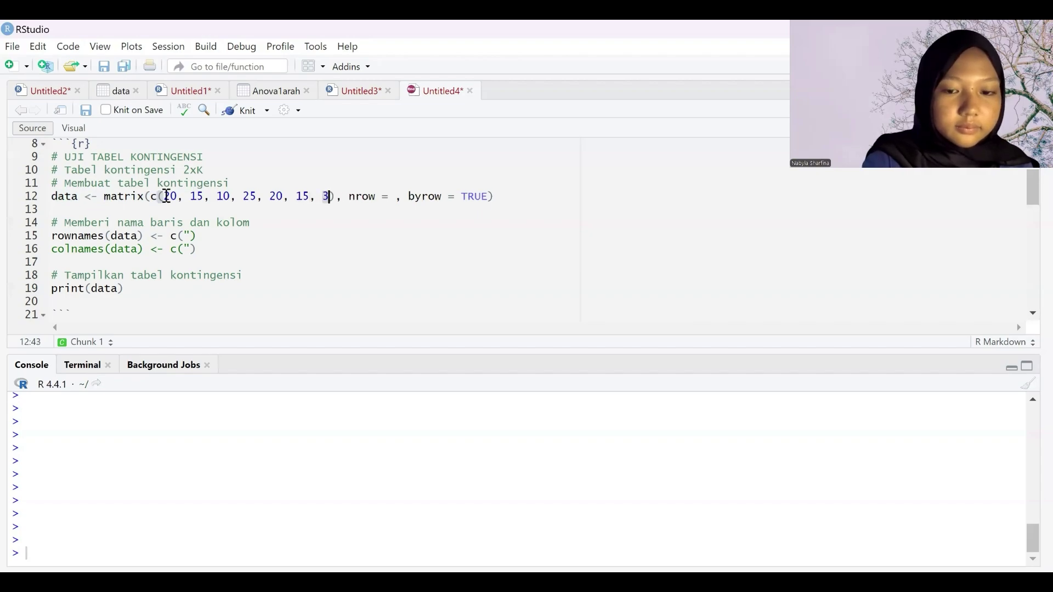
type(", 25, ")
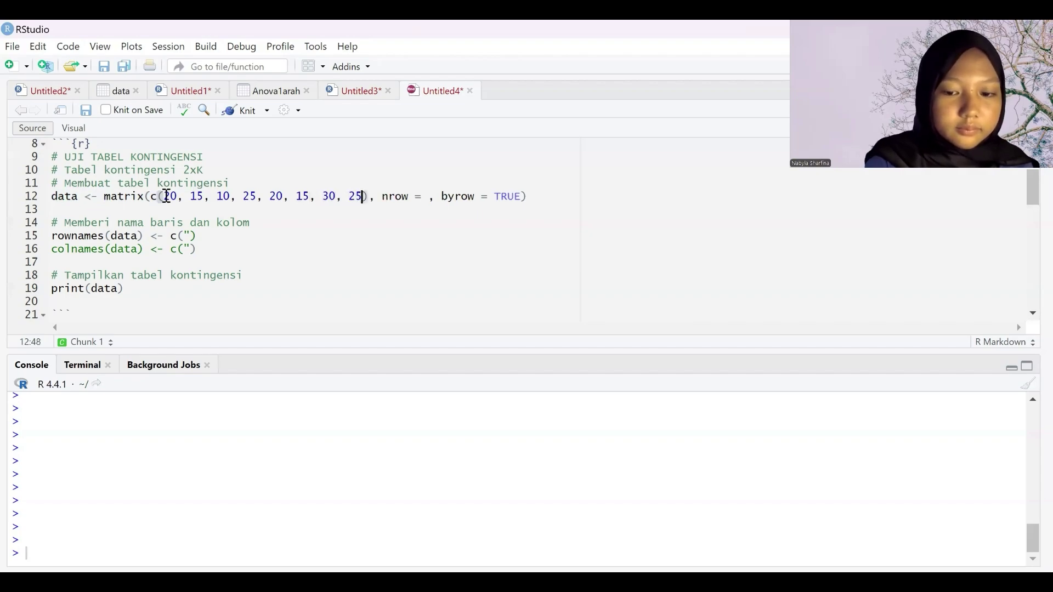
type("25, 1")
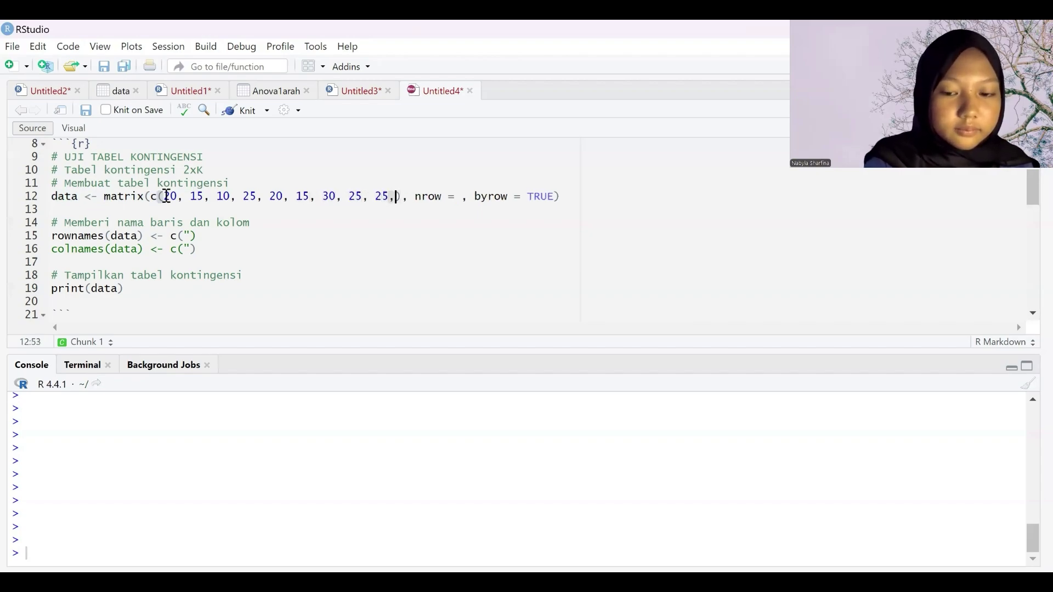
type("0, 10")
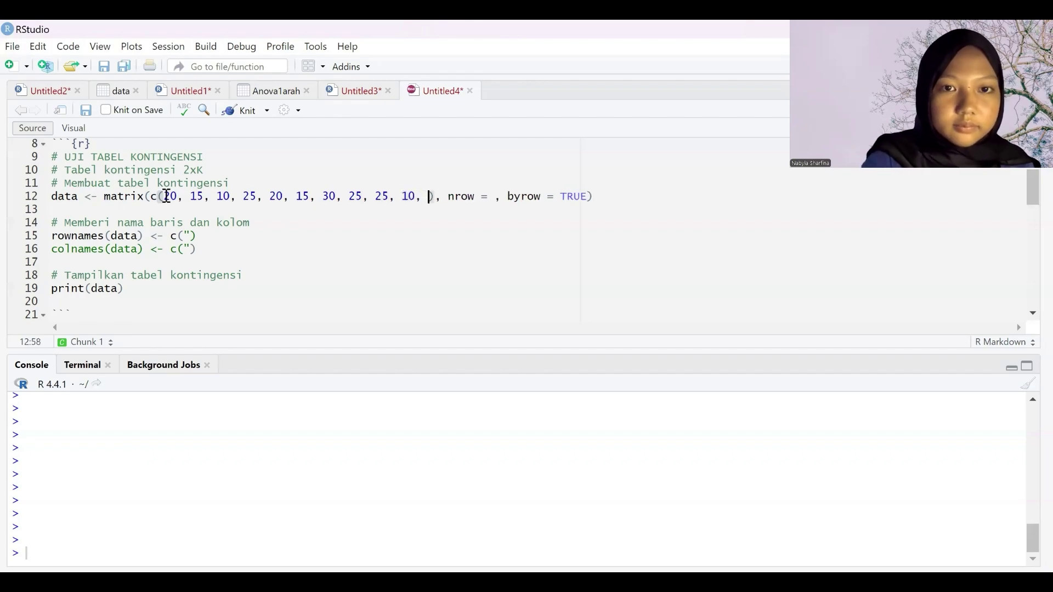
type(",10")
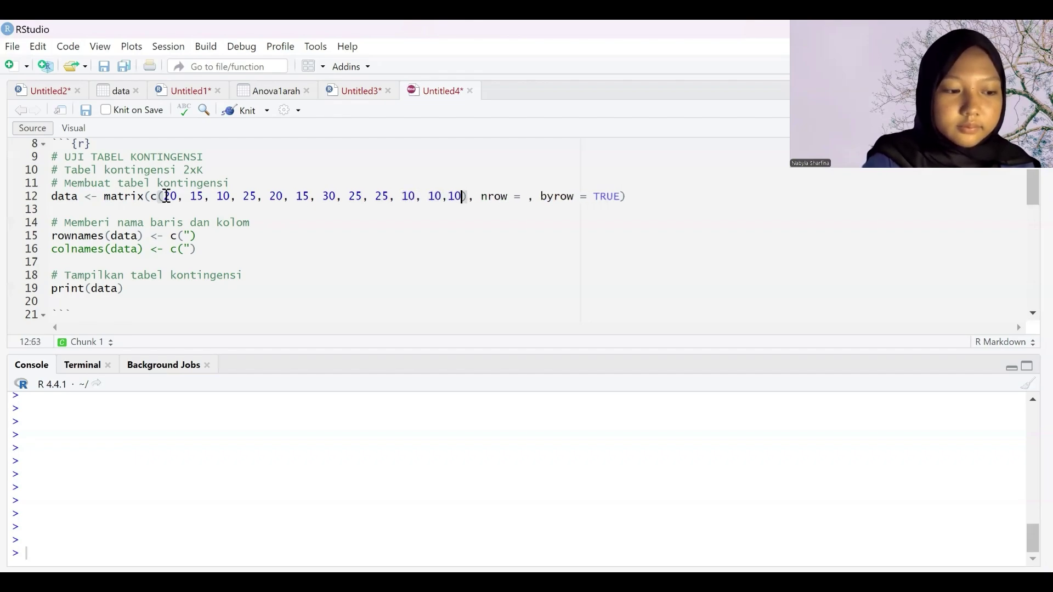
type(", 20")
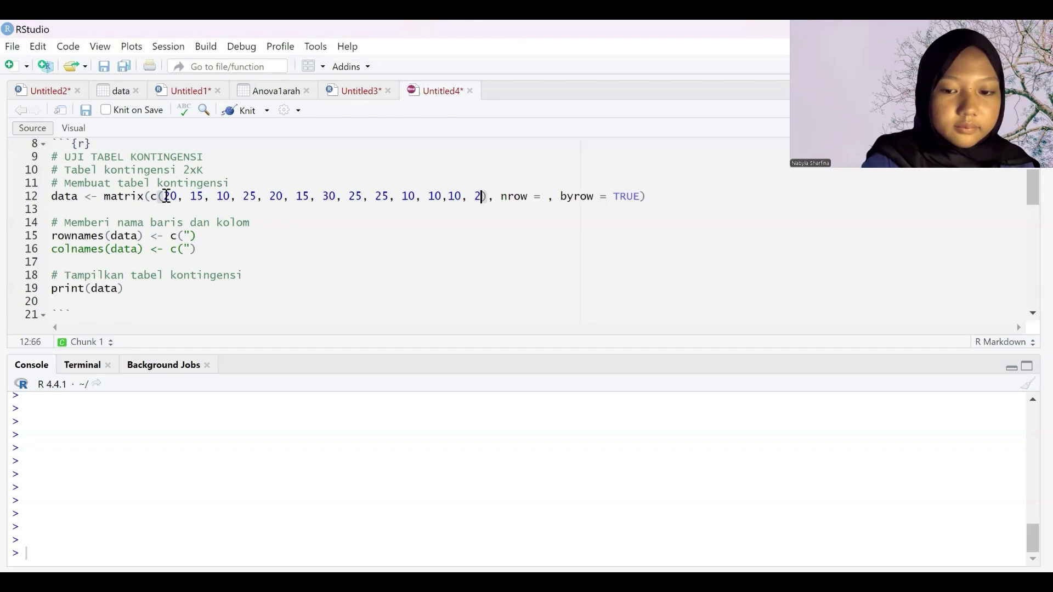
type(", 30, ")
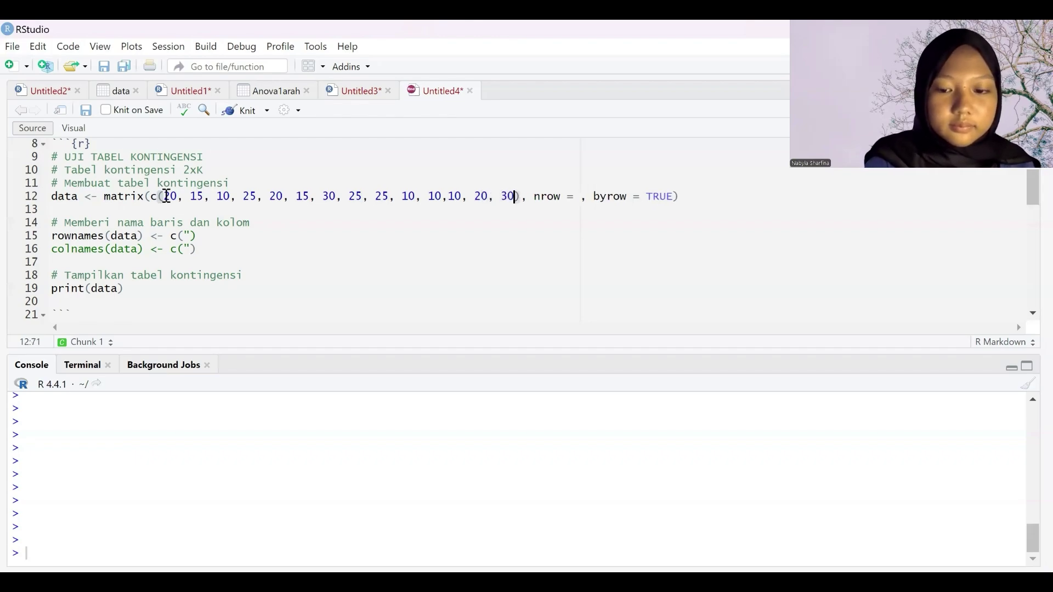
type("20")
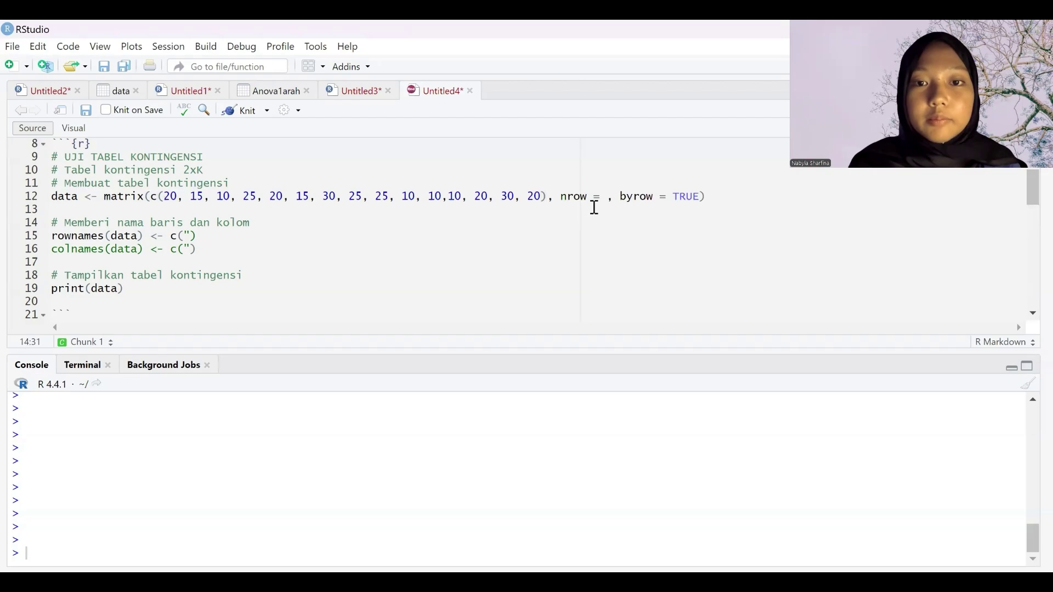
left_click(606, 196)
type("5")
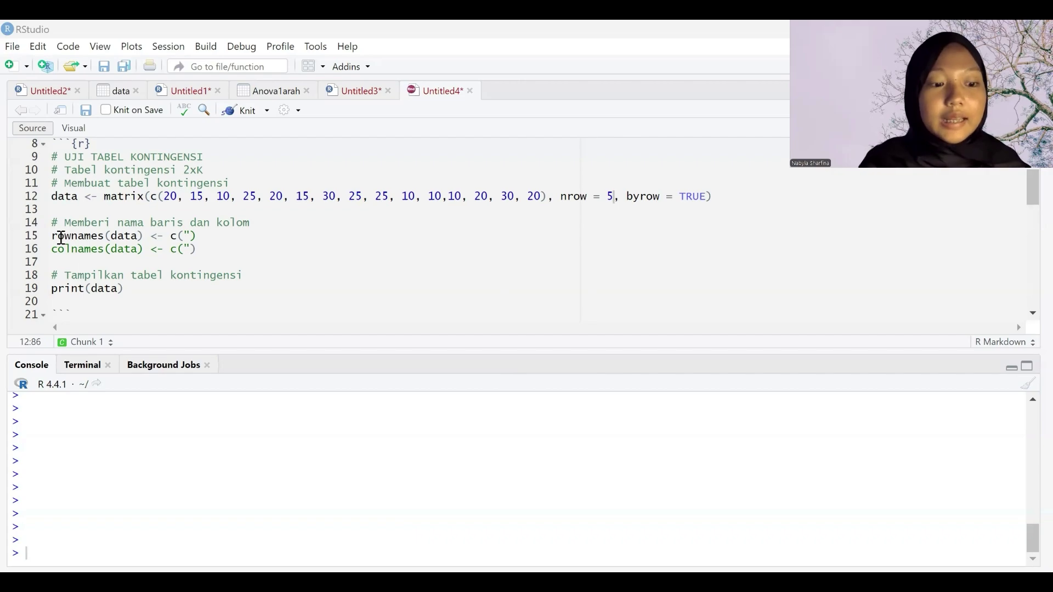
Enter the first three people's first names as quoted row names of data, removing the extra leading space from the third.
left_click(189, 235)
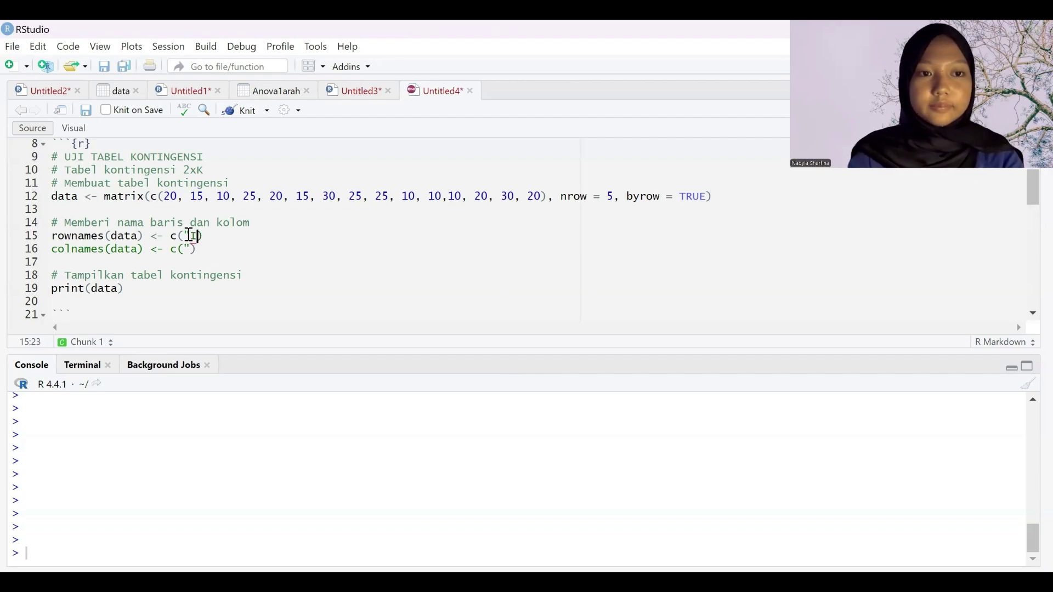
key("BackSpace")
type("\"")
type("Isna\", ")
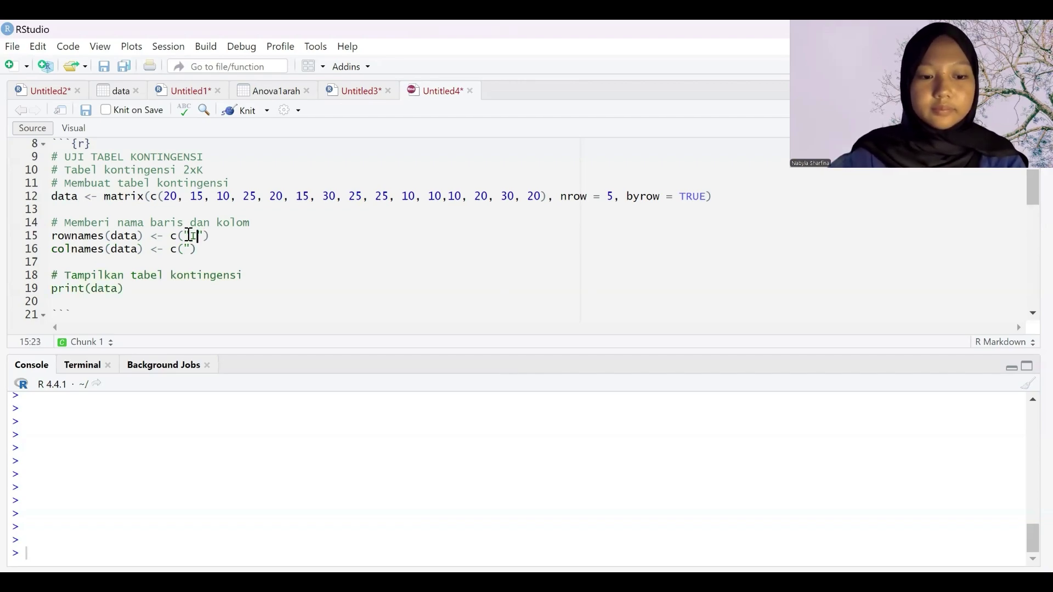
type("\" Ira\"")
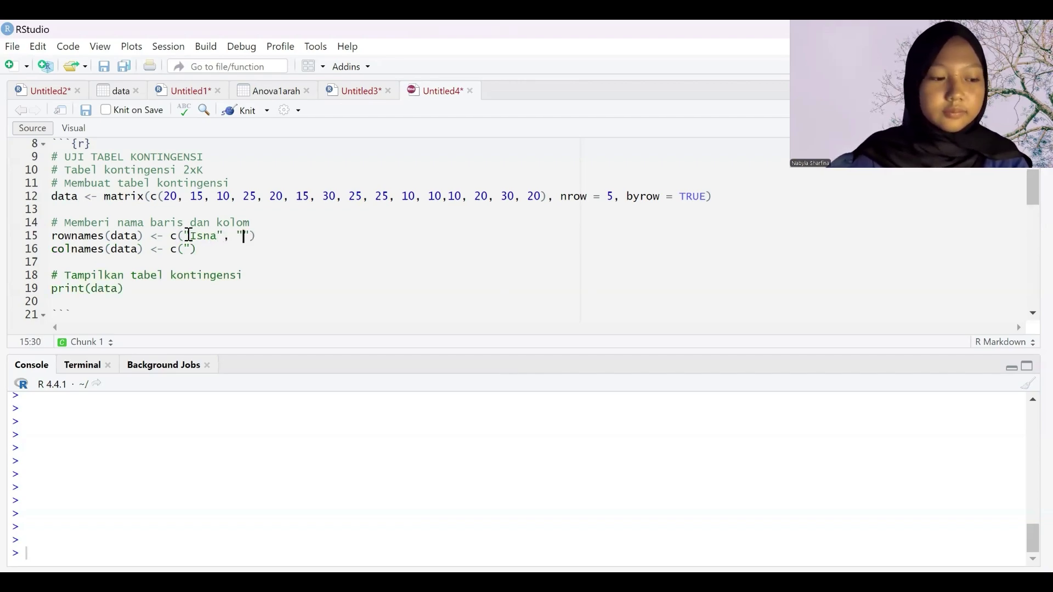
type(", \" Ira")
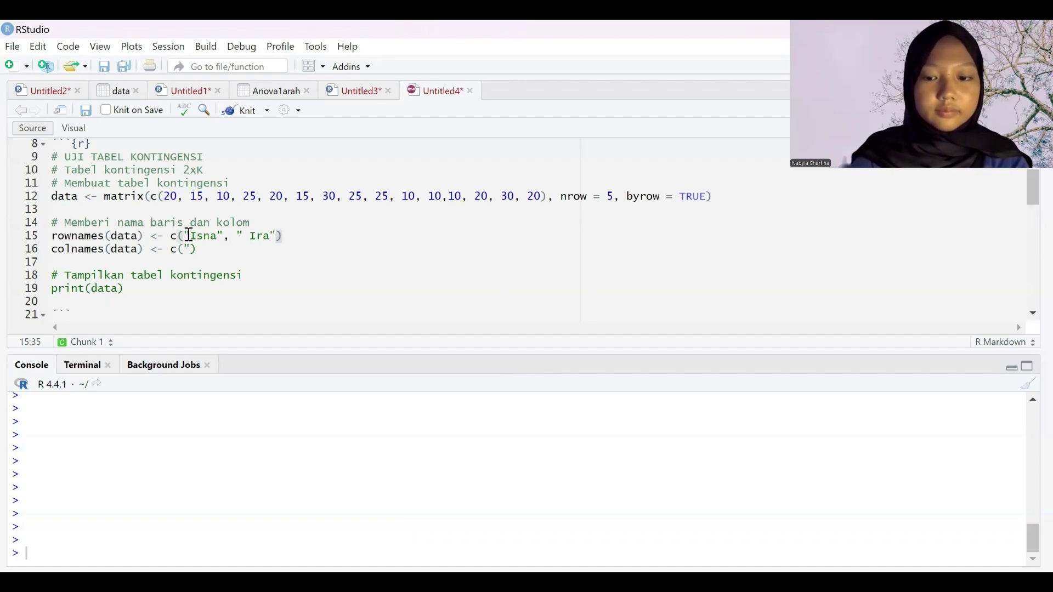
type("Izna")
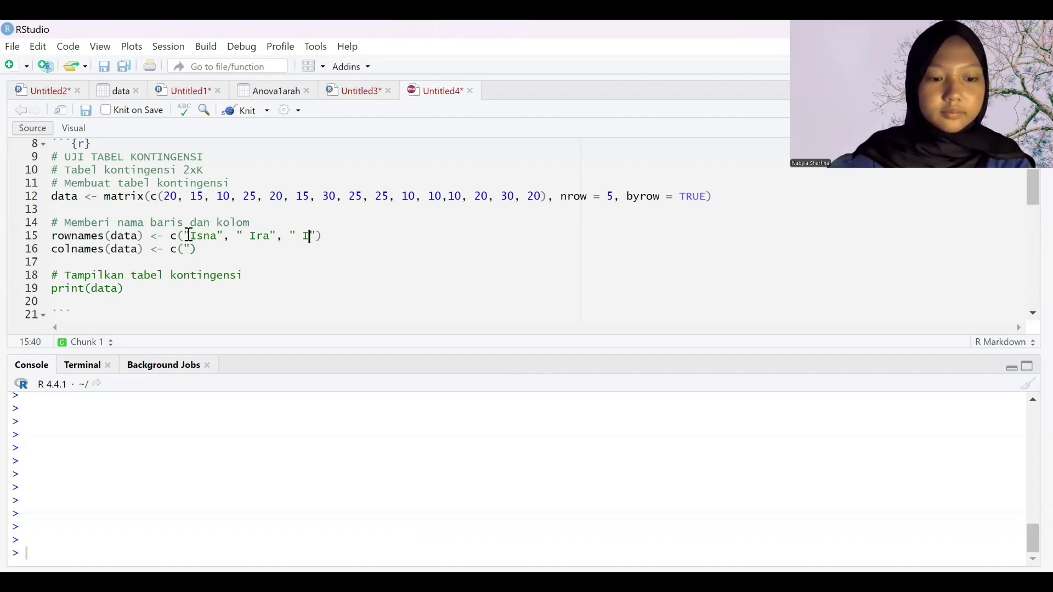
left_click(307, 236)
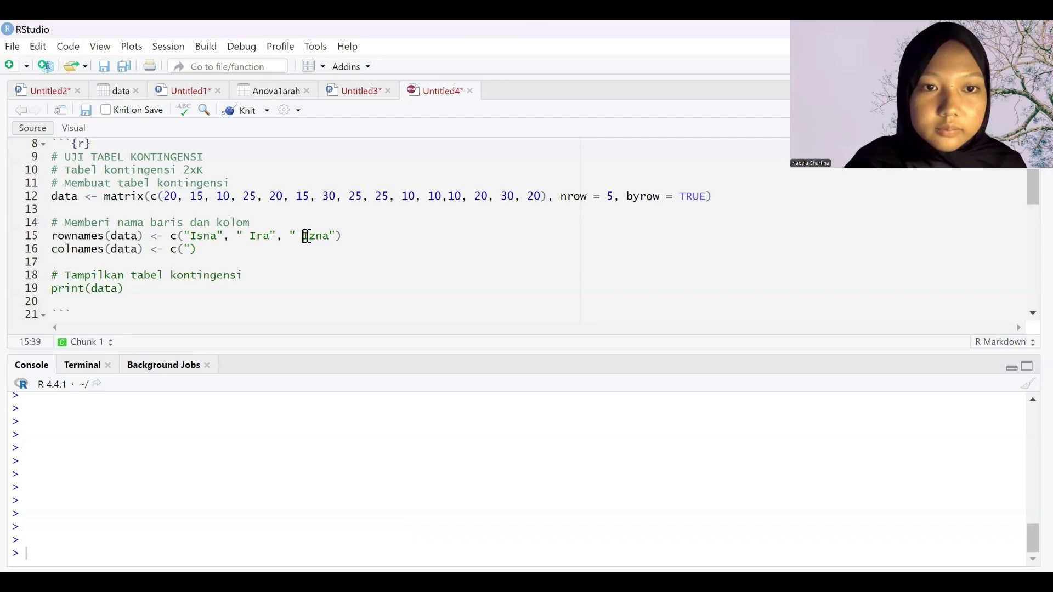
key("BackSpace")
key("Right")
key("Right")
key("Right")
key("Right")
key("Right")
Add the fourth and fifth first names to the row names vector, without a leading space inside the quotes.
type(", \" ")
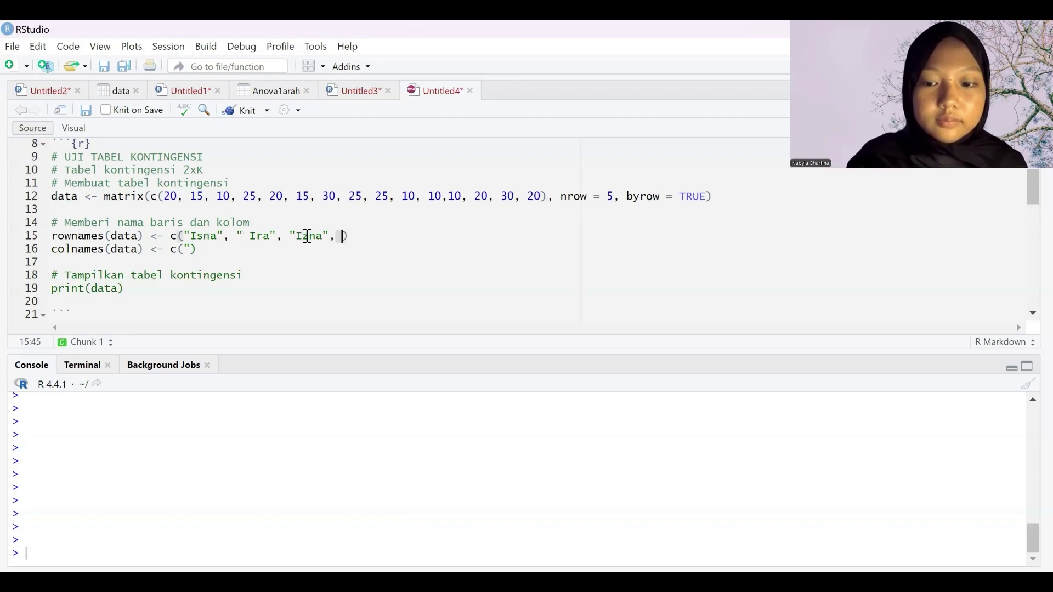
type("Ina")
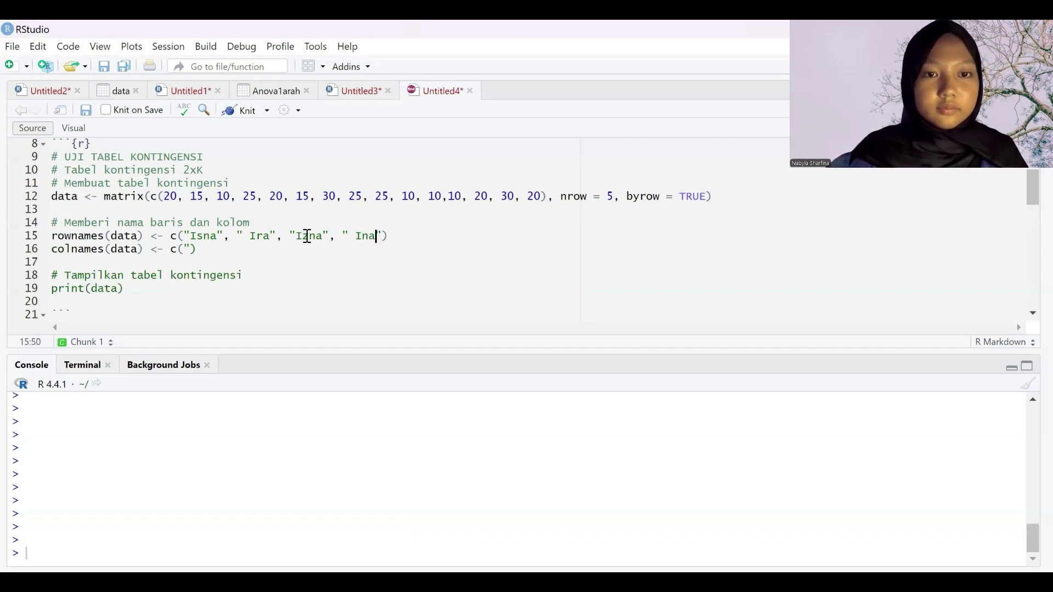
key("Left")
key("Left")
key("BackSpace")
key("Right")
key("Right")
key("Right")
key("Right")
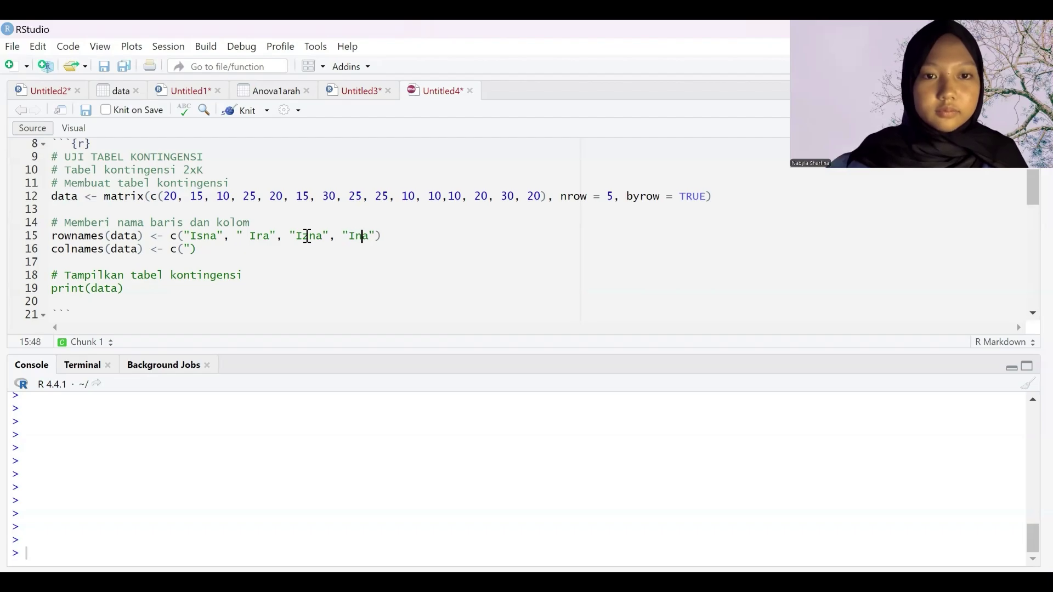
type(", \"")
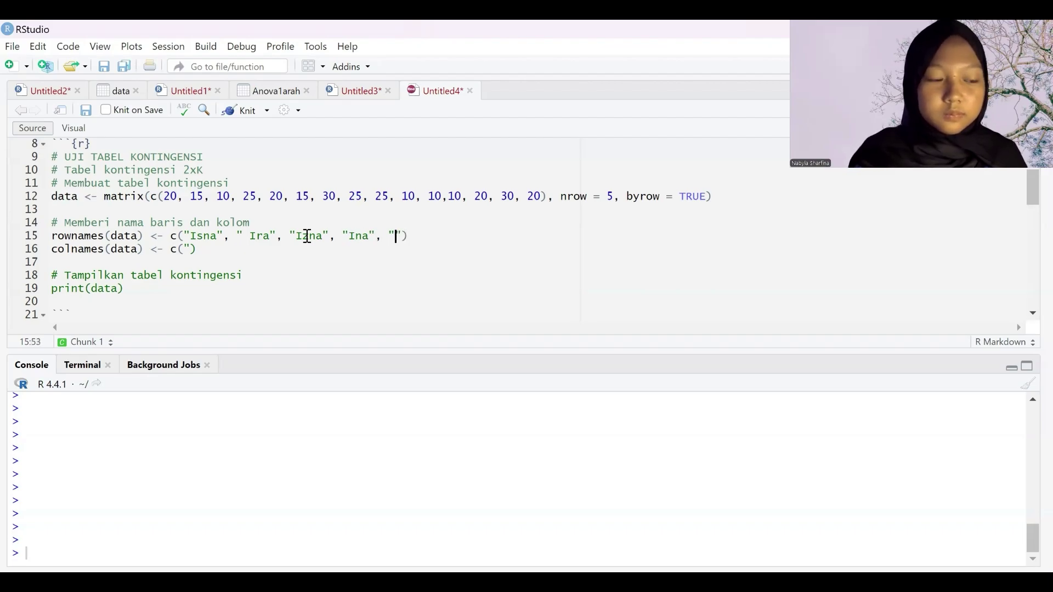
type("Iraya")
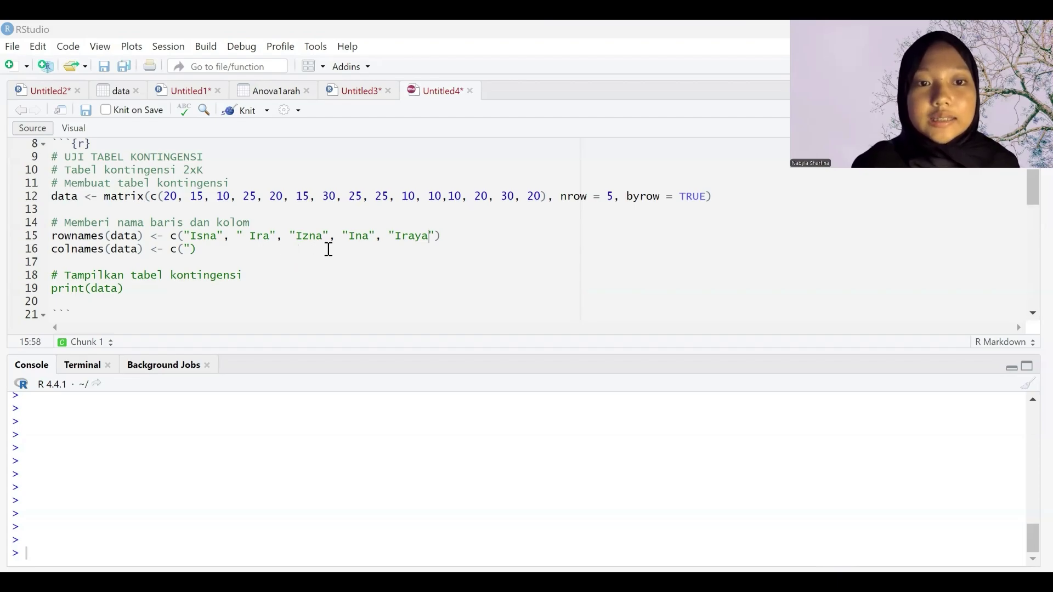
Name the columns of data "Soal_1", "Soal_2" and "Soal_3" in the colnames vector.
left_click(188, 250)
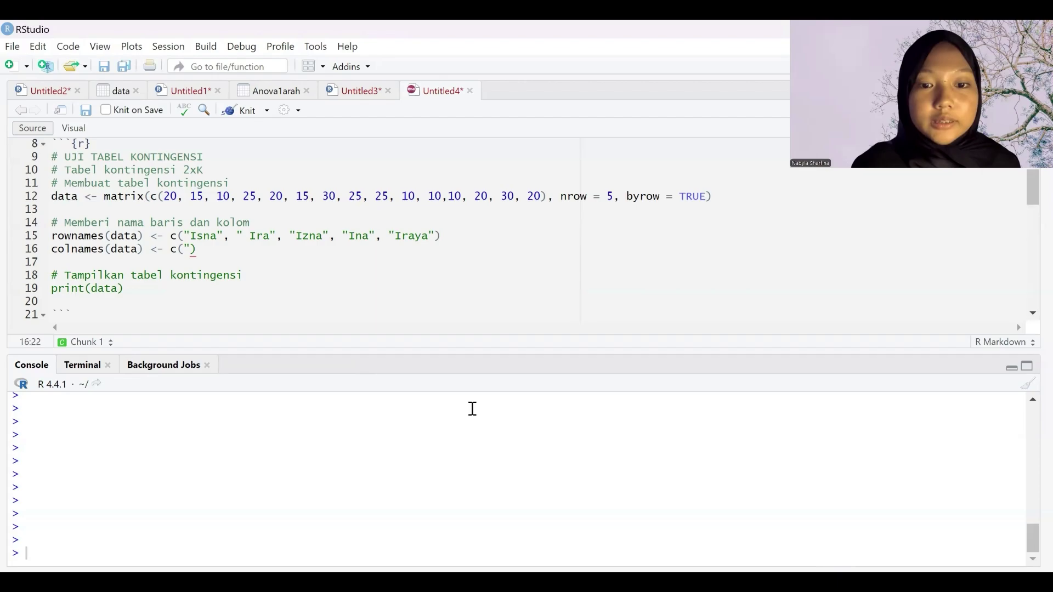
type("\"")
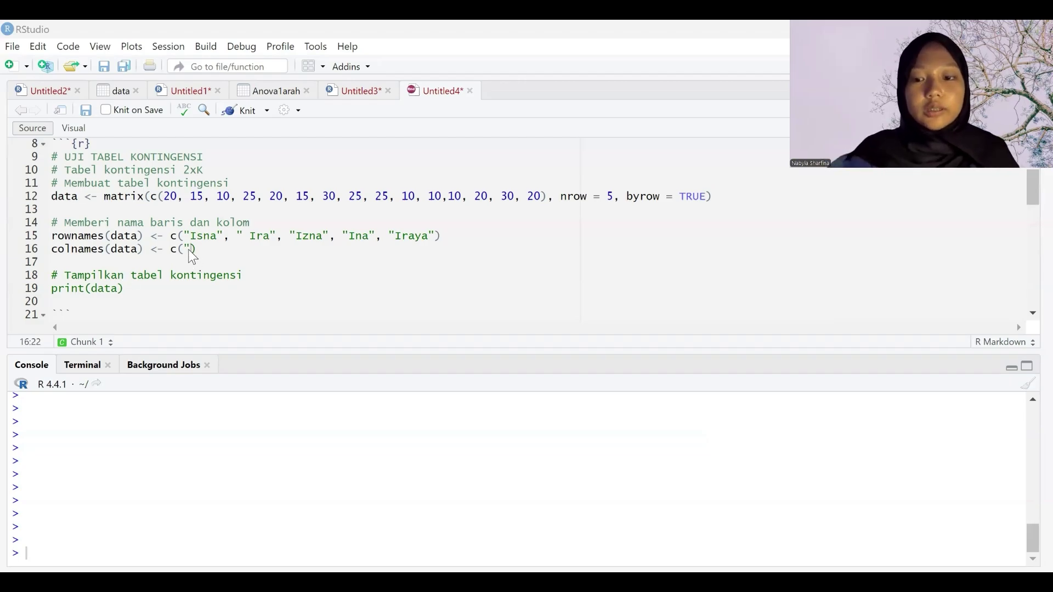
key("BackSpace")
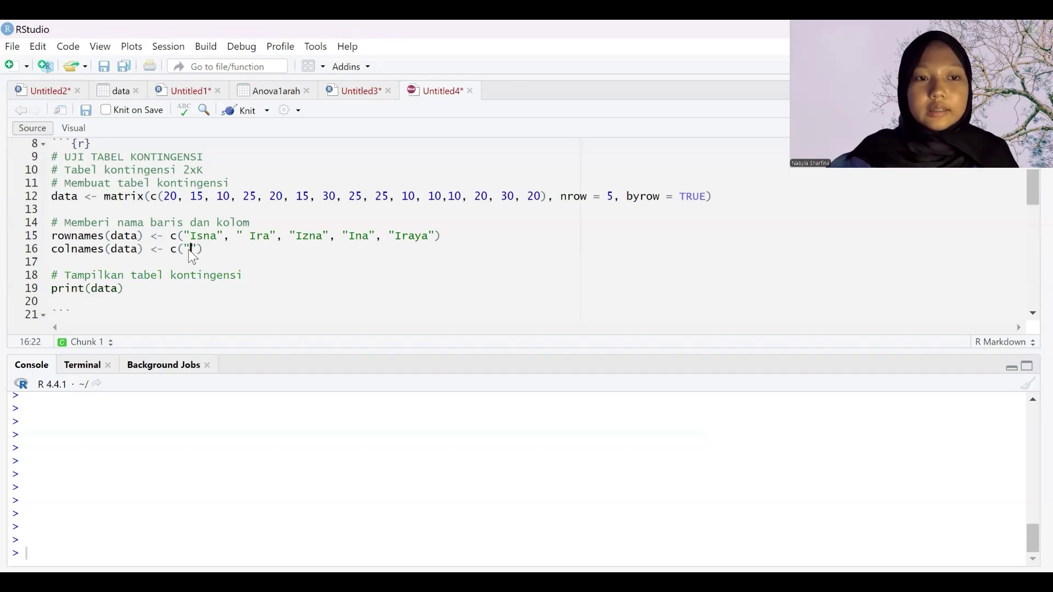
type("\"S")
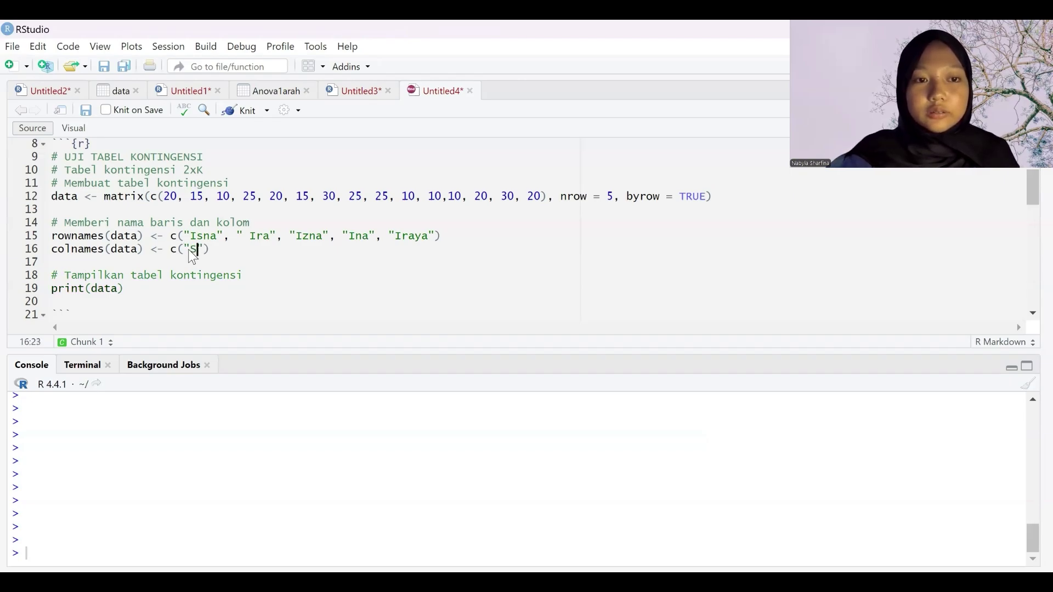
type("oal_1")
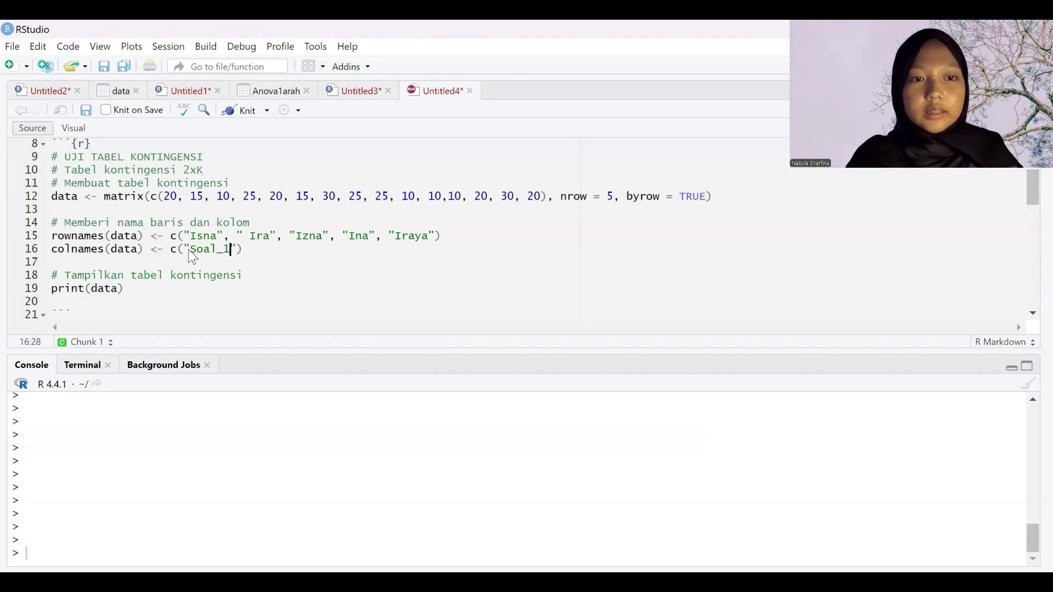
type("\", ")
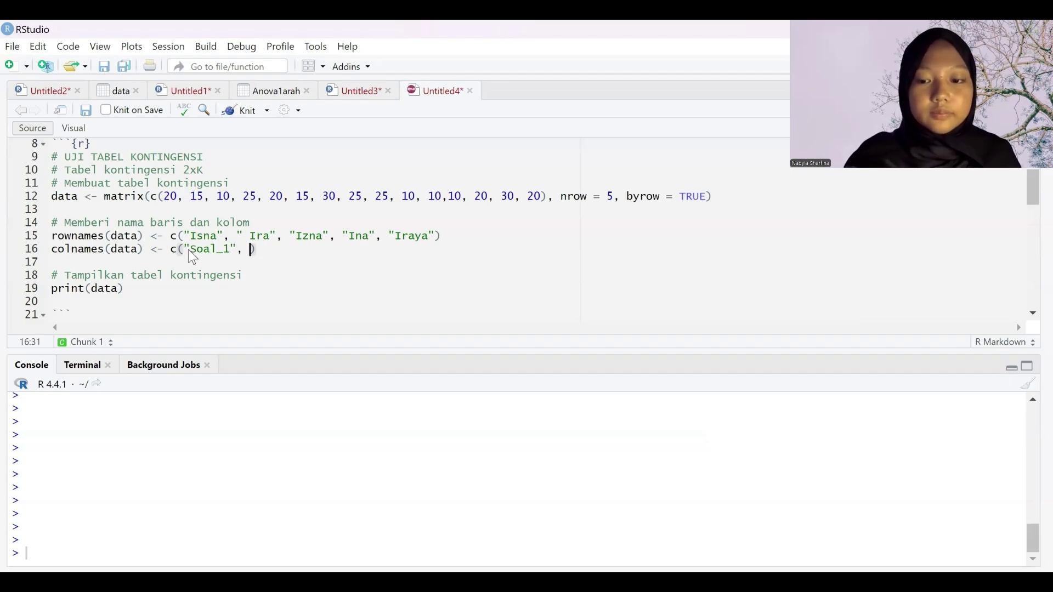
type("\"Soal")
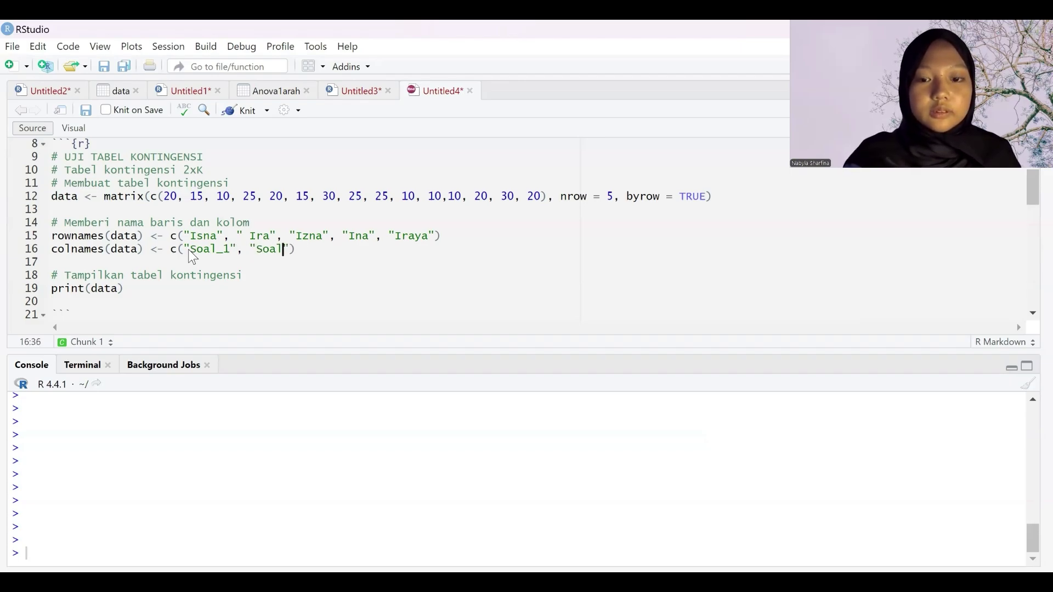
type("_2\",")
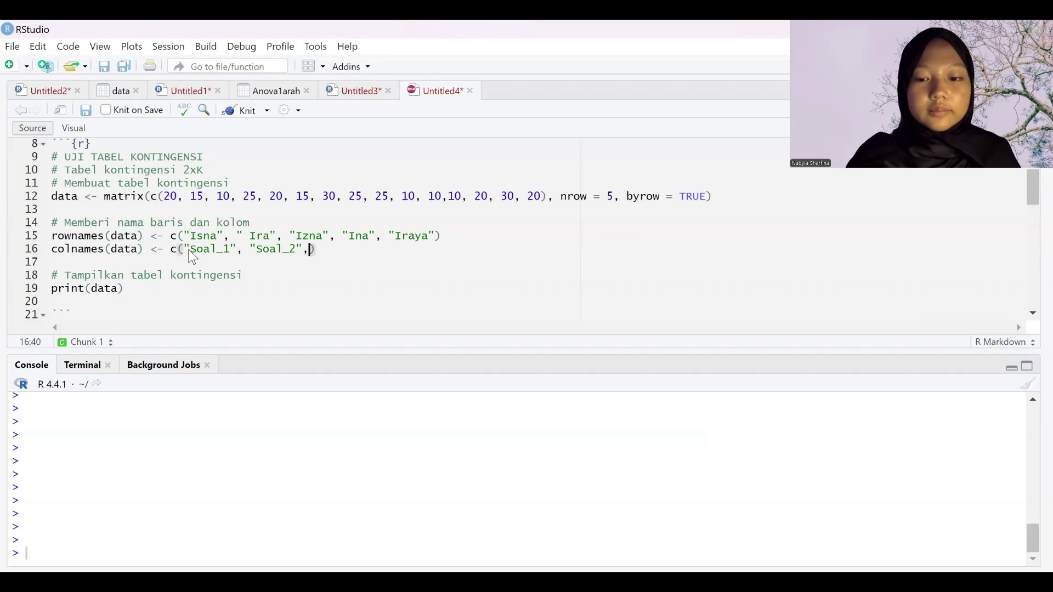
type(" \"So")
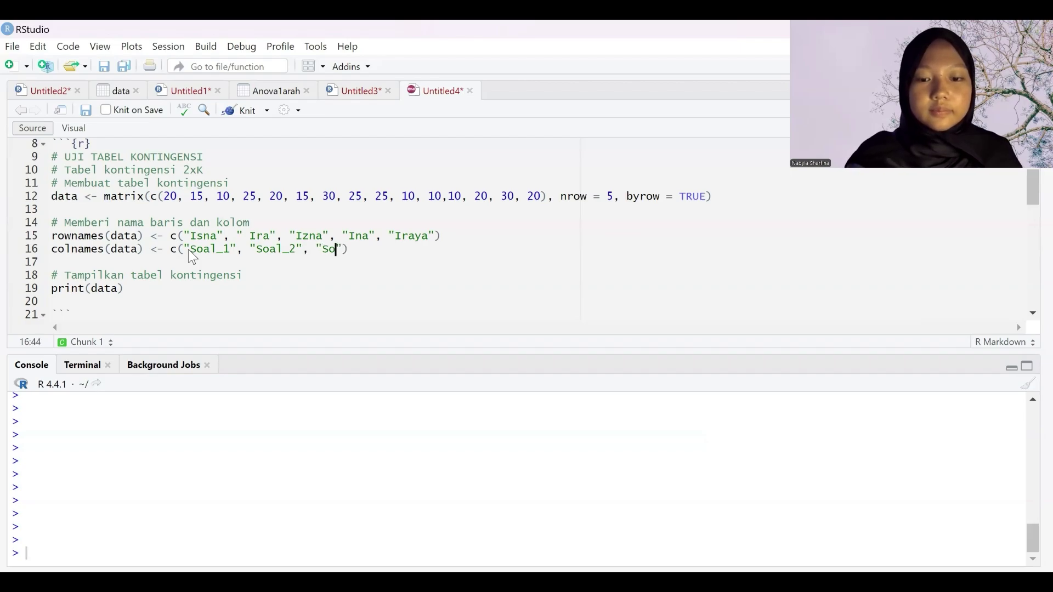
type("al_3")
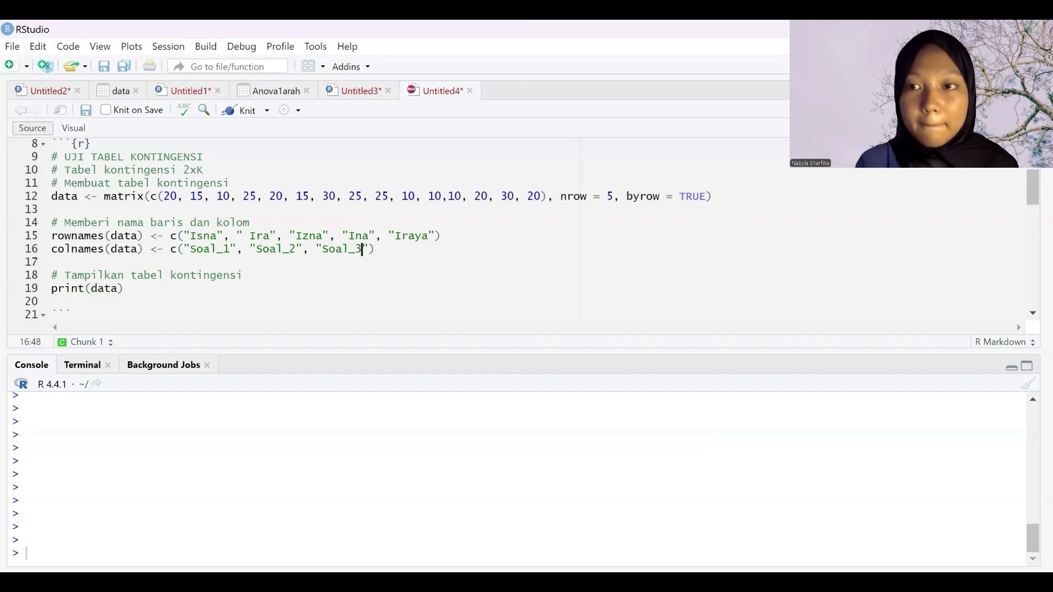
Run the contingency table chunk and view the printed table below it.
key("ctrl+shift+Return")
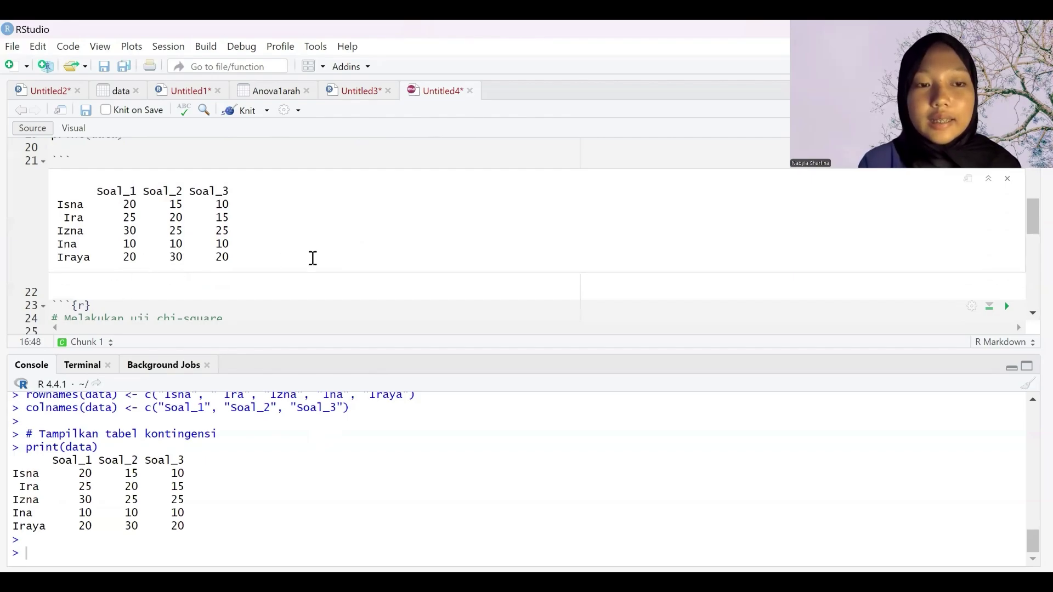
scroll(313, 258, "down", 1)
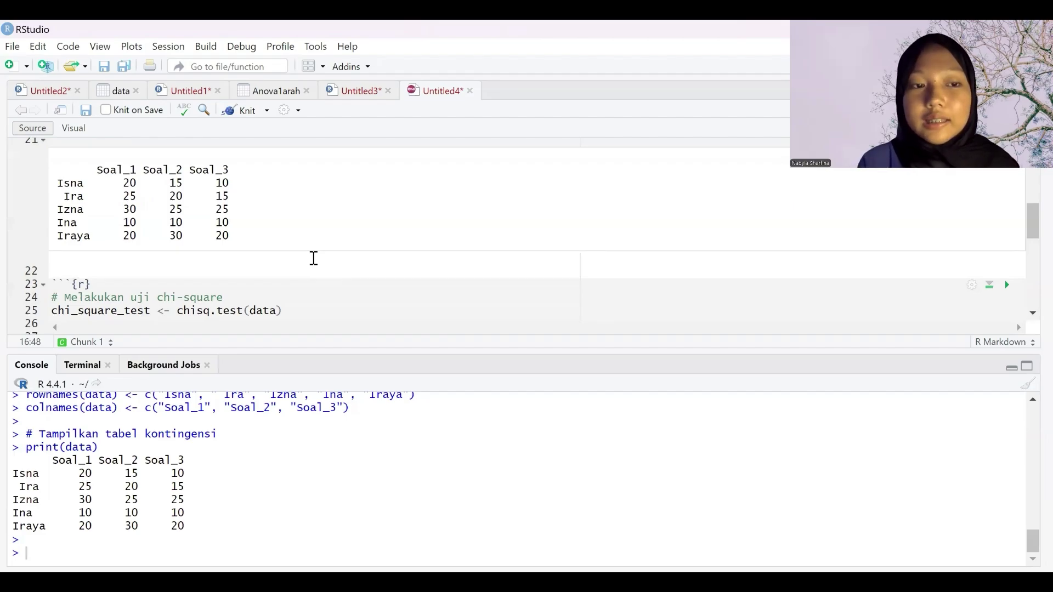
scroll(313, 259, "down", 2)
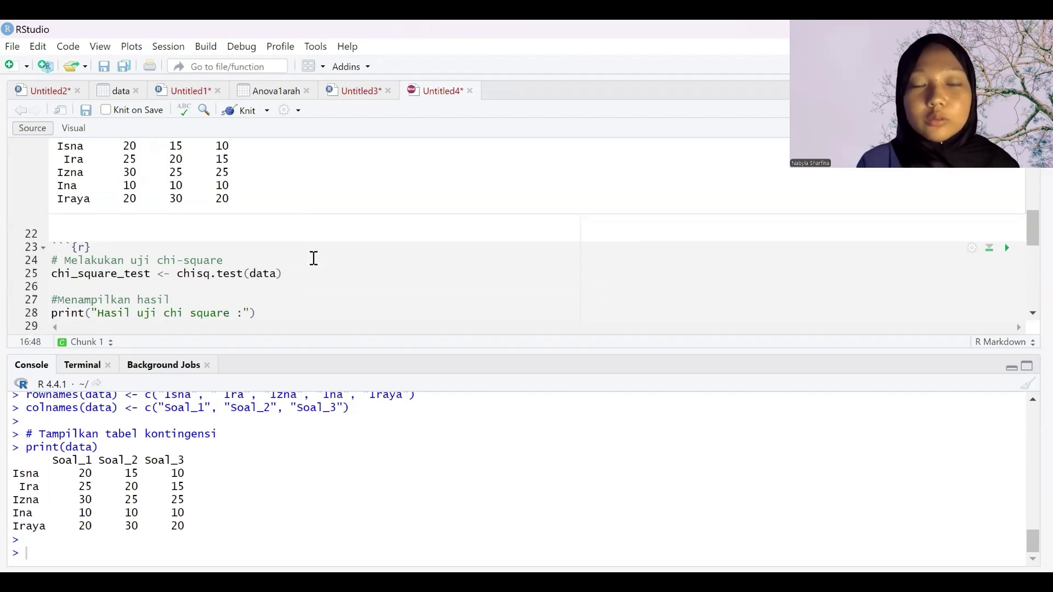
Run the chisq.test(data) chunk, then review the contingency table code and the Pearson's Chi-squared test output.
key("ctrl+alt+n")
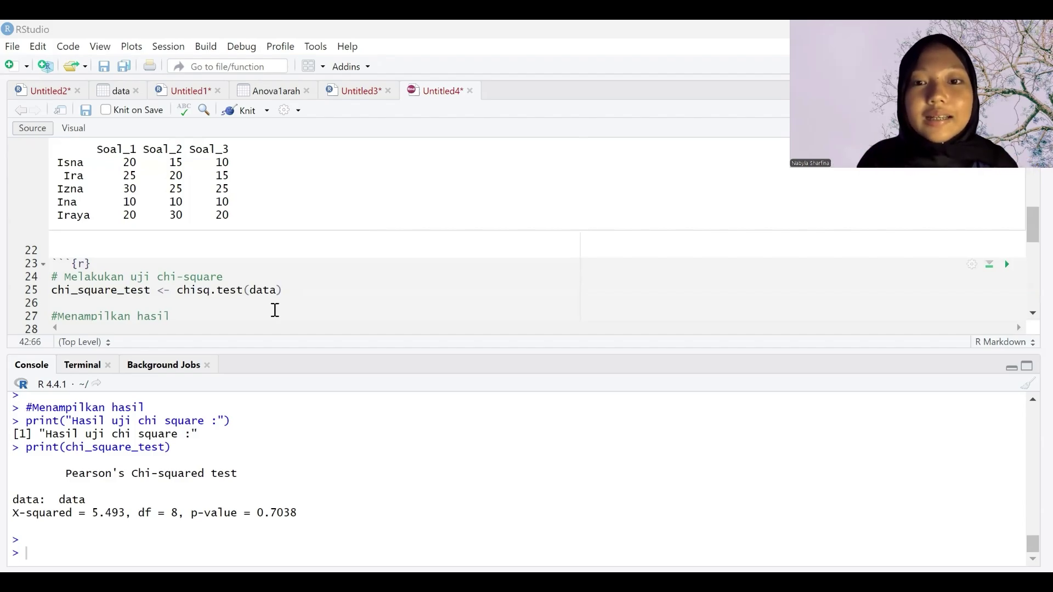
scroll(283, 294, "up", 4)
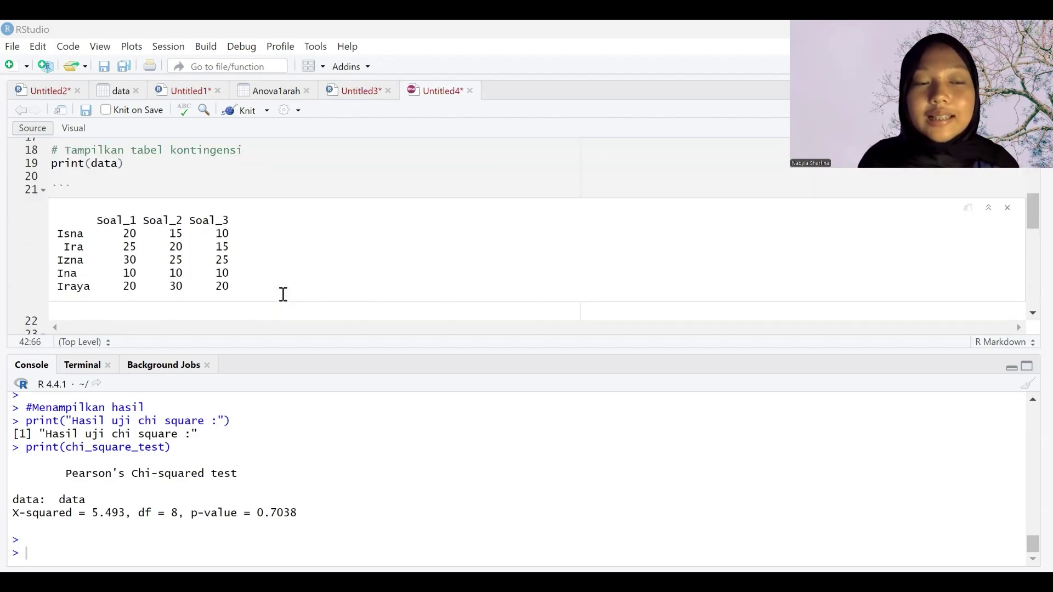
scroll(283, 295, "up", 1)
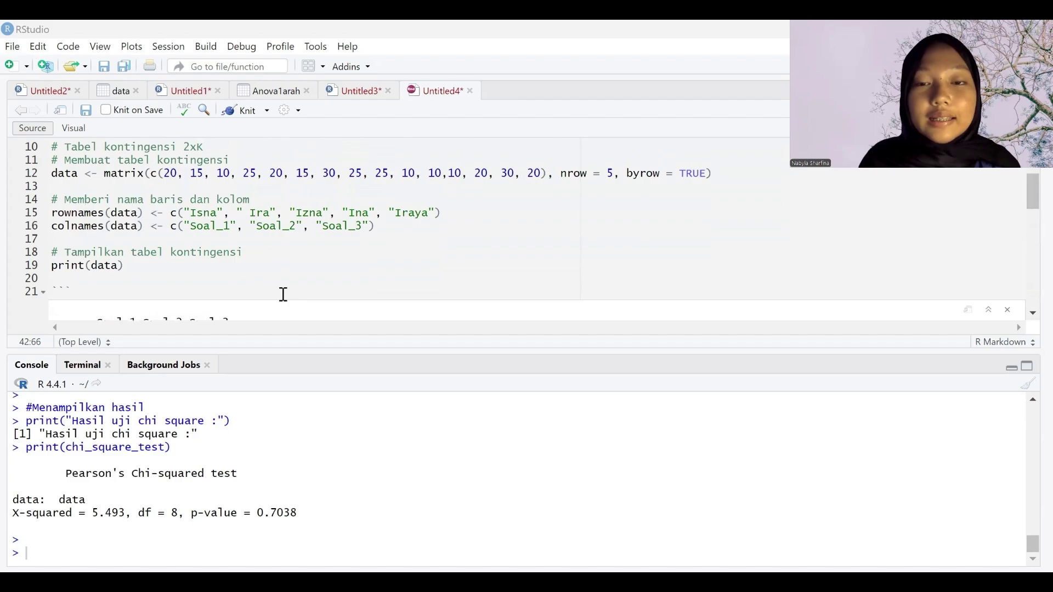
scroll(283, 294, "down", 6)
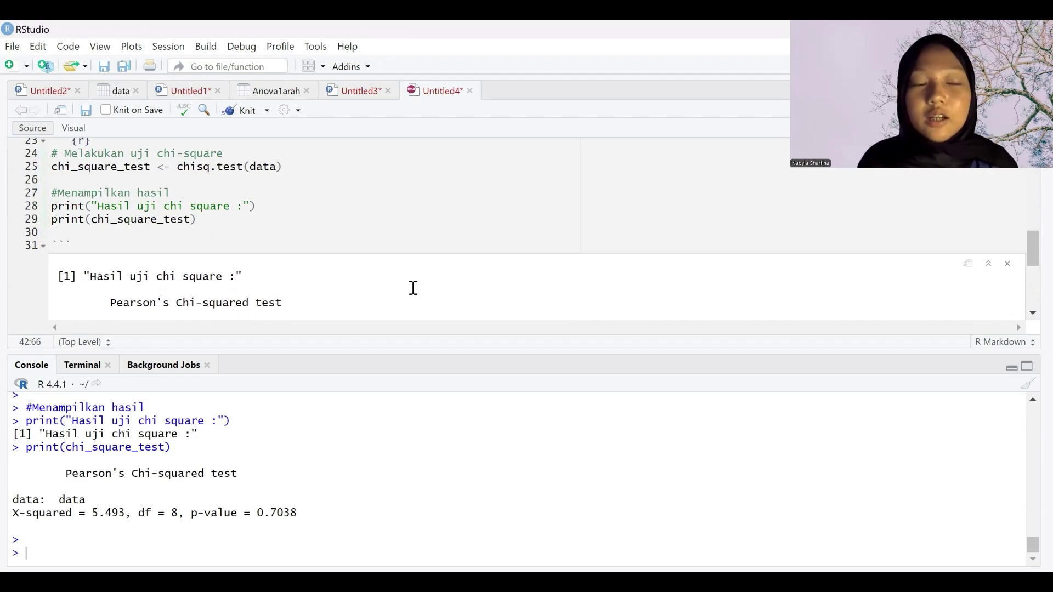
scroll(413, 287, "down", 1)
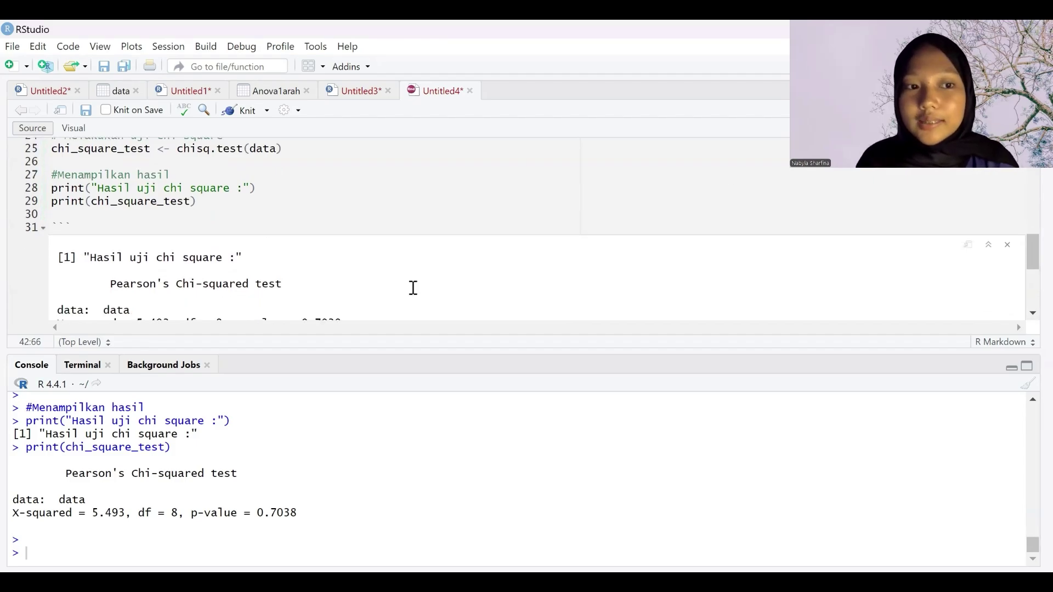
scroll(413, 288, "down", 1)
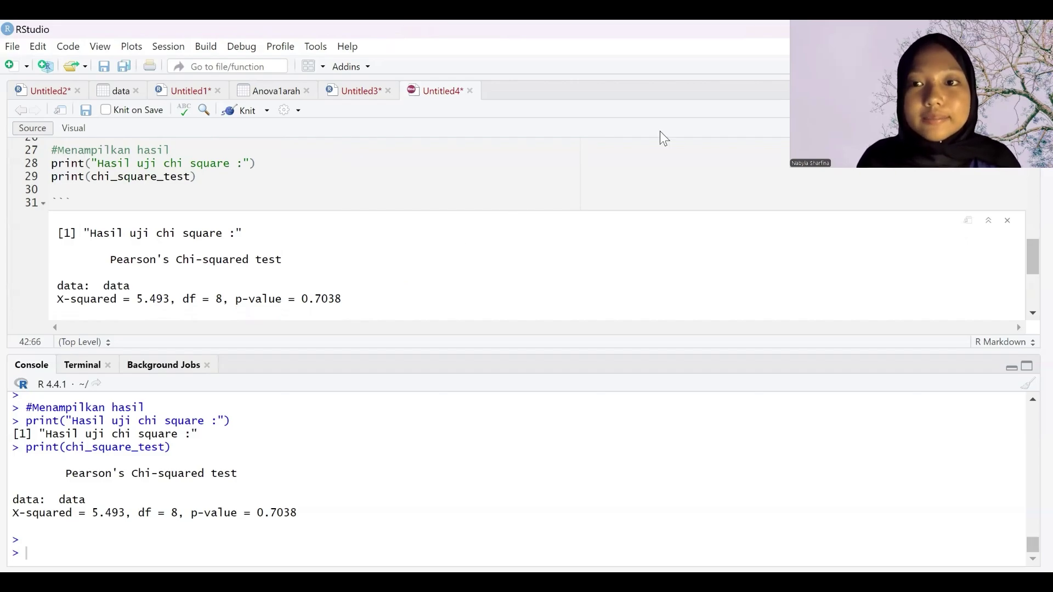
scroll(660, 137, "down", 3)
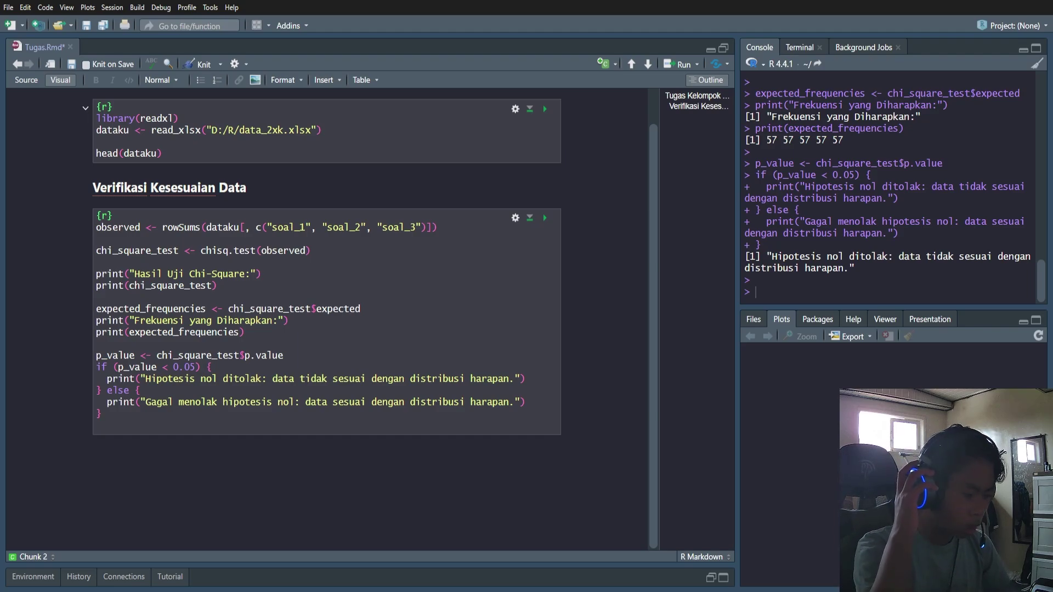
Run the chunk that reads D:/R/data_2xk.xlsx into dataku and shows its head, and review the Verifikasi Kesesuaian Data chunk.
scroll(329, 318, "up", 1)
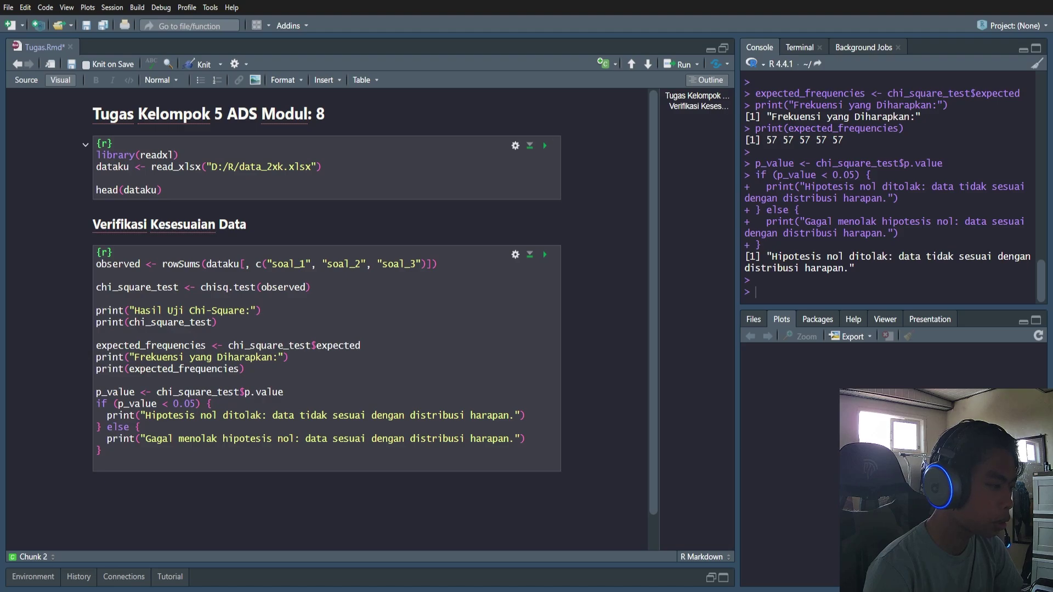
left_click(544, 146)
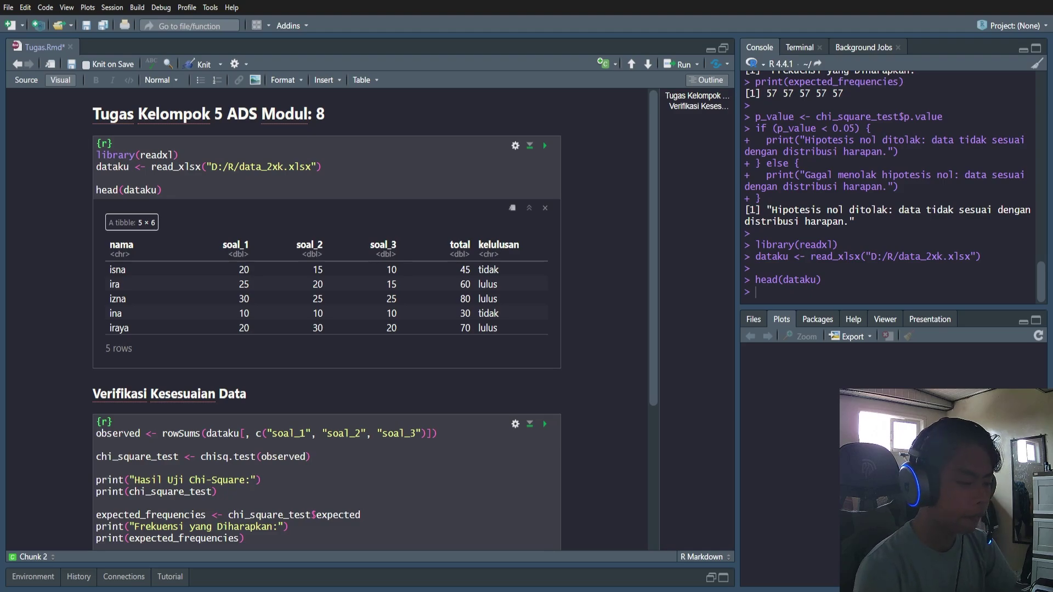
scroll(326, 318, "down", 4)
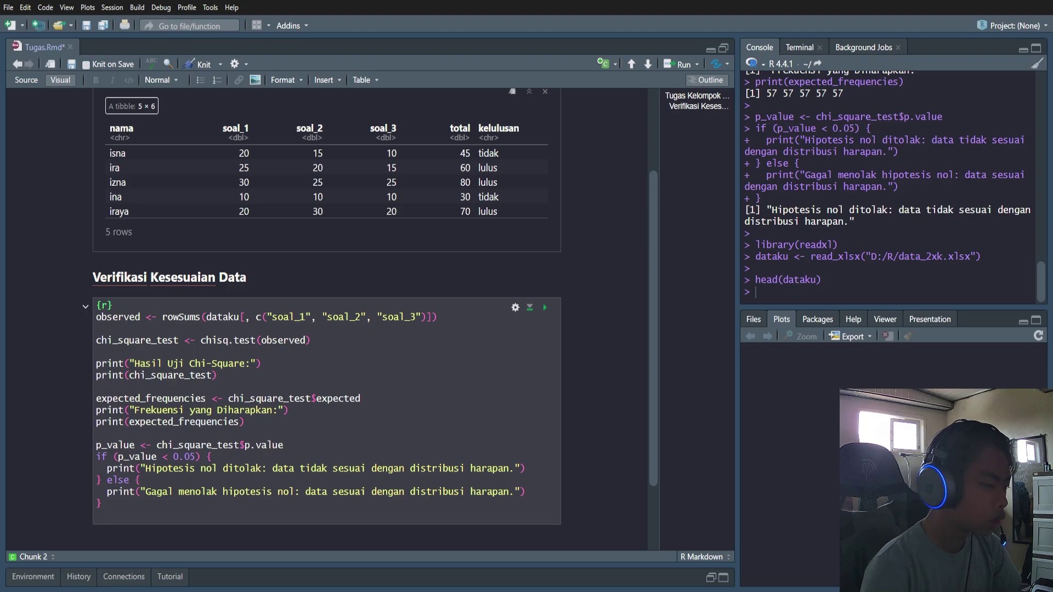
scroll(327, 318, "down", 2)
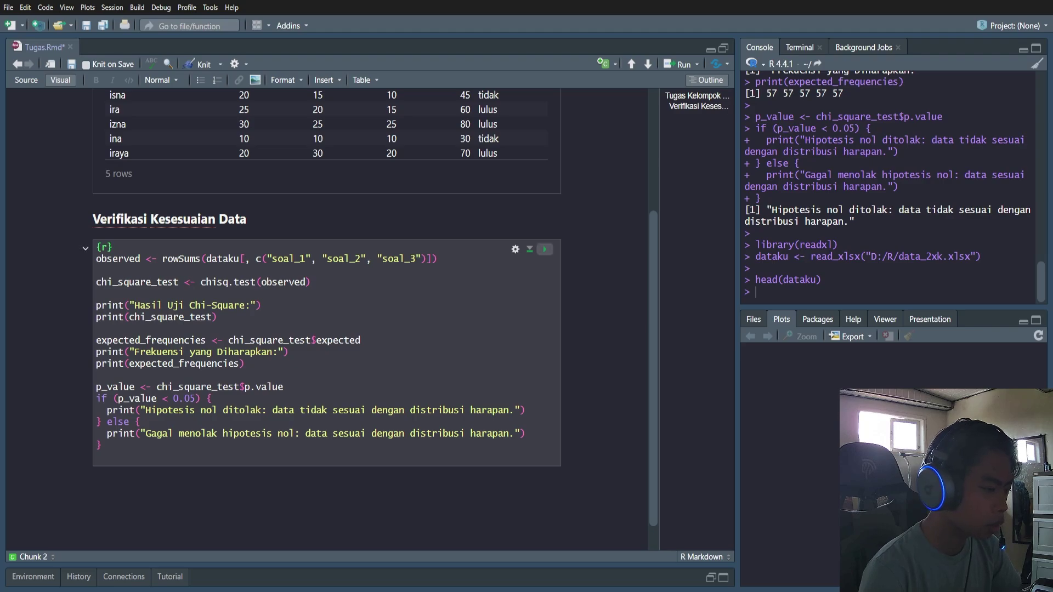
Run the Verifikasi Kesesuaian Data chunk and review its chi-square output together with the imported table and the test code.
left_click(544, 249)
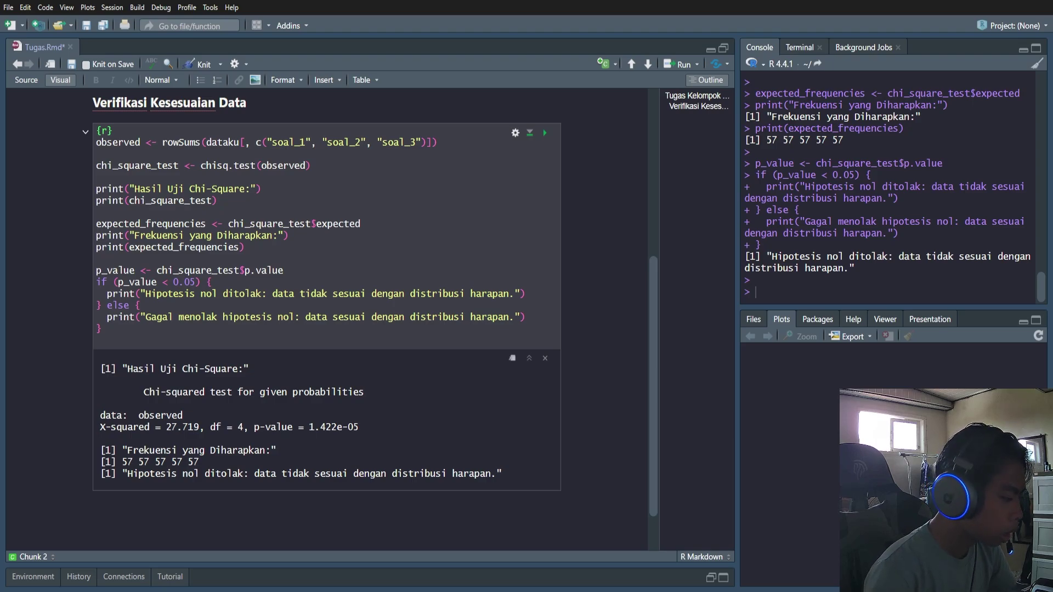
scroll(327, 318, "up", 5)
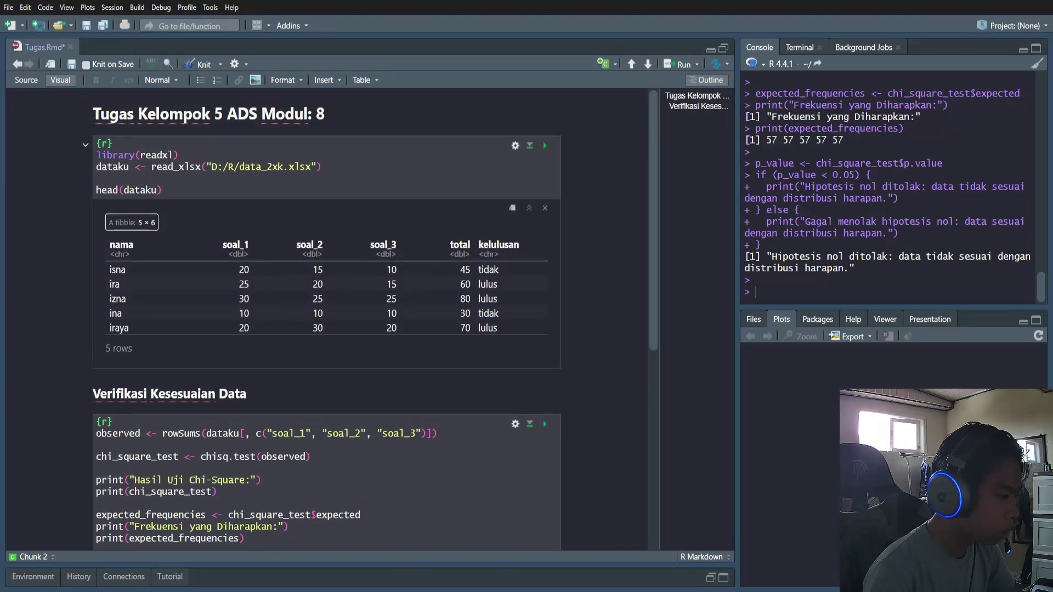
scroll(326, 318, "down", 6)
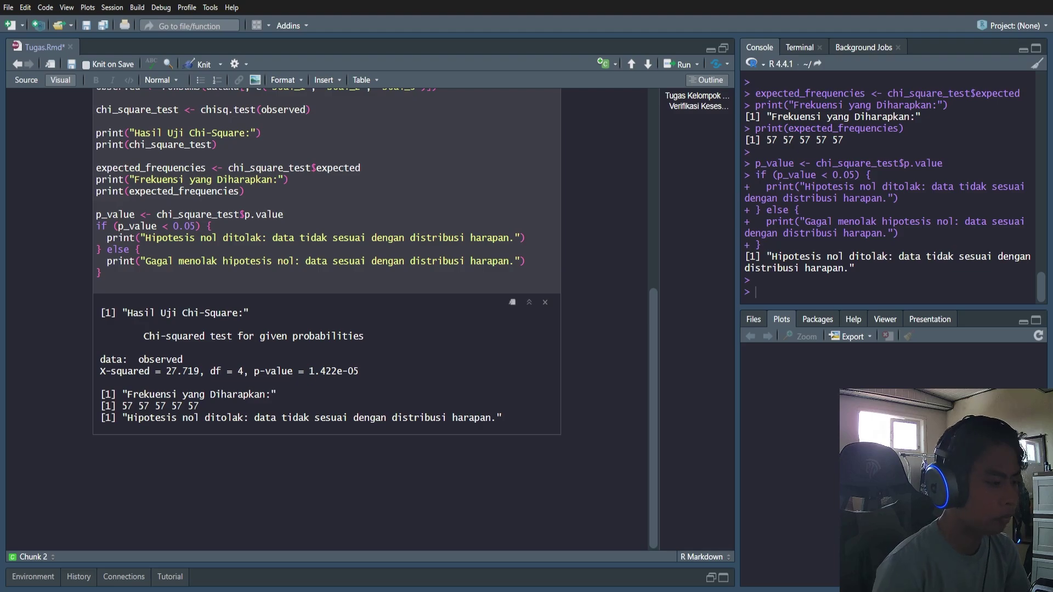
scroll(327, 318, "up", 2)
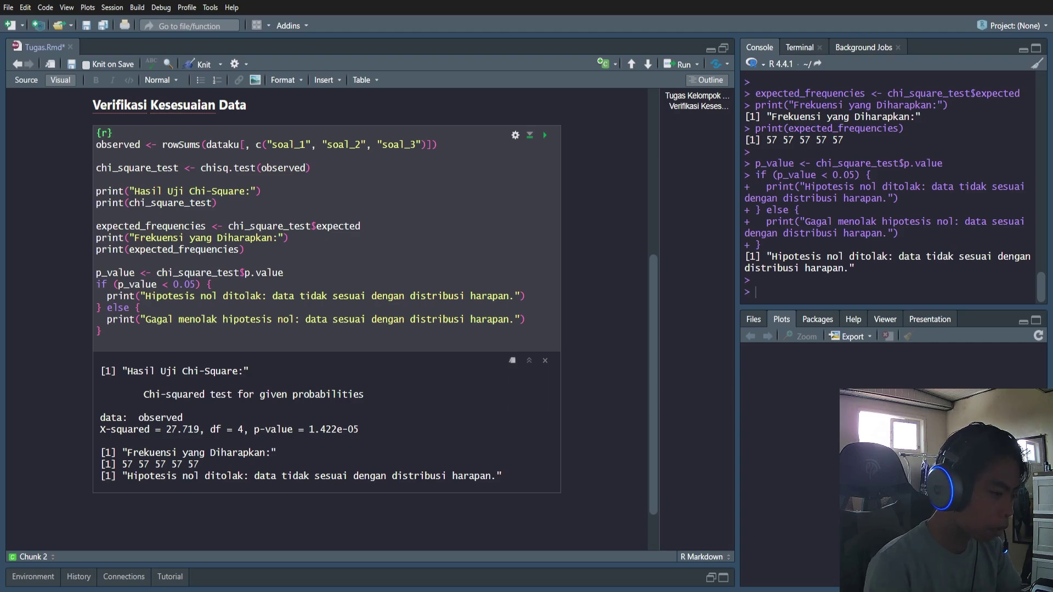
scroll(326, 318, "down", 2)
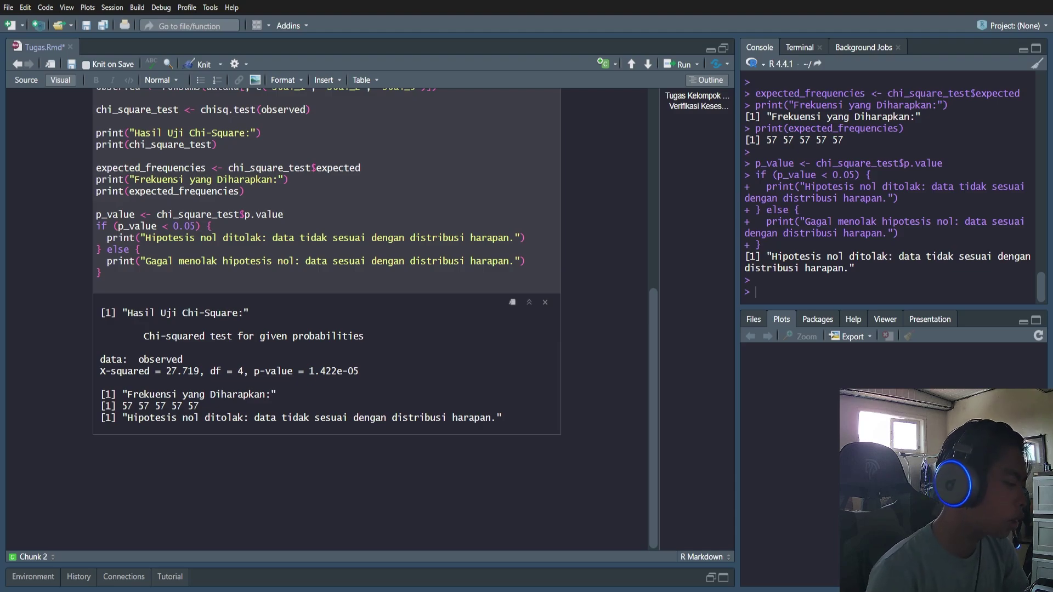
scroll(326, 307, "up", 2)
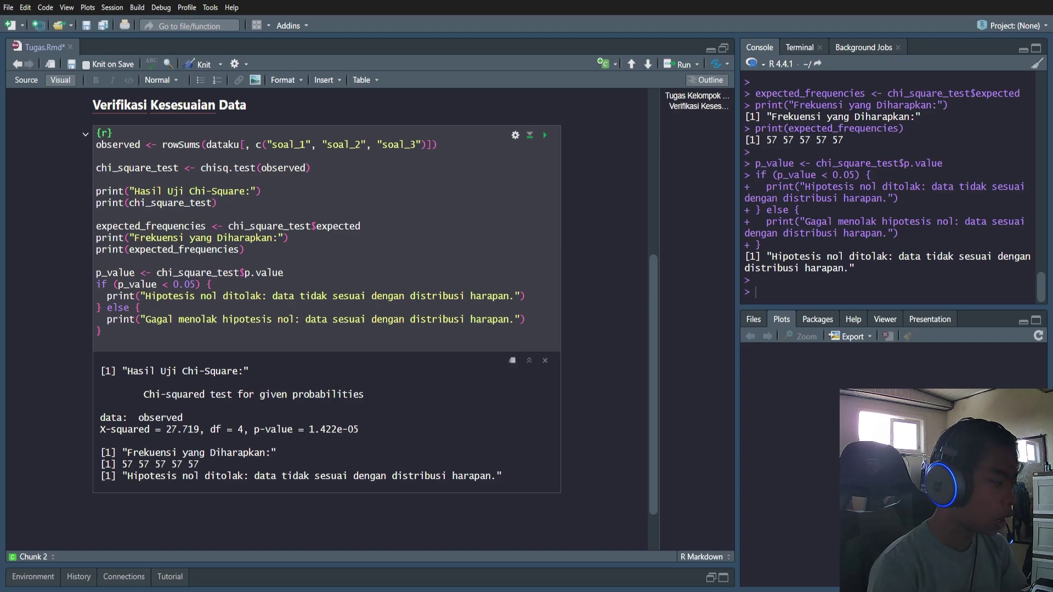
scroll(326, 318, "up", 3)
scroll(326, 318, "down", 1)
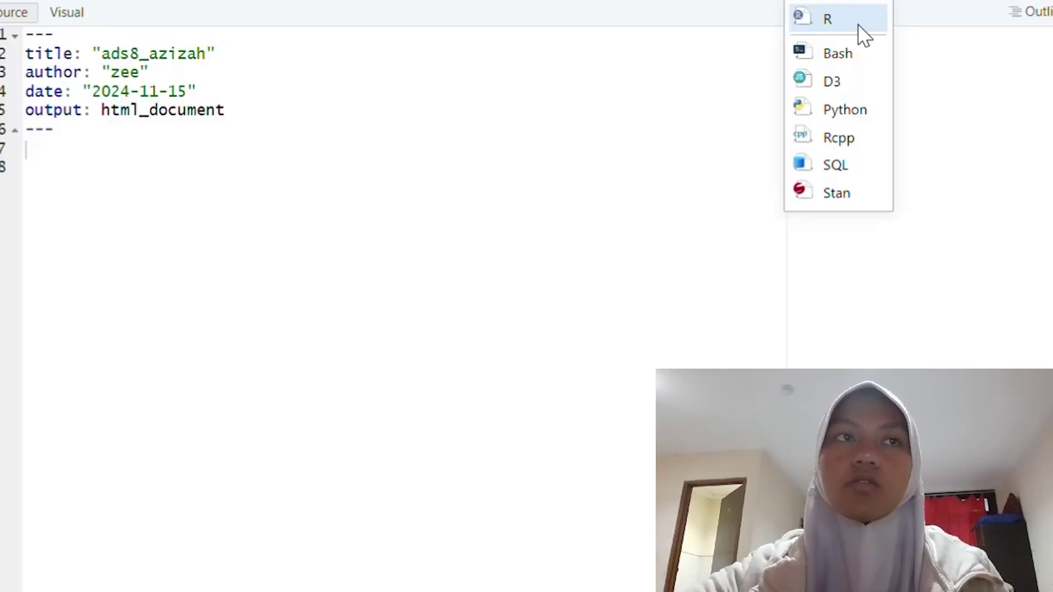
In the new document, insert an R chunk below the YAML header and load the readxl library in it.
left_click(860, 26)
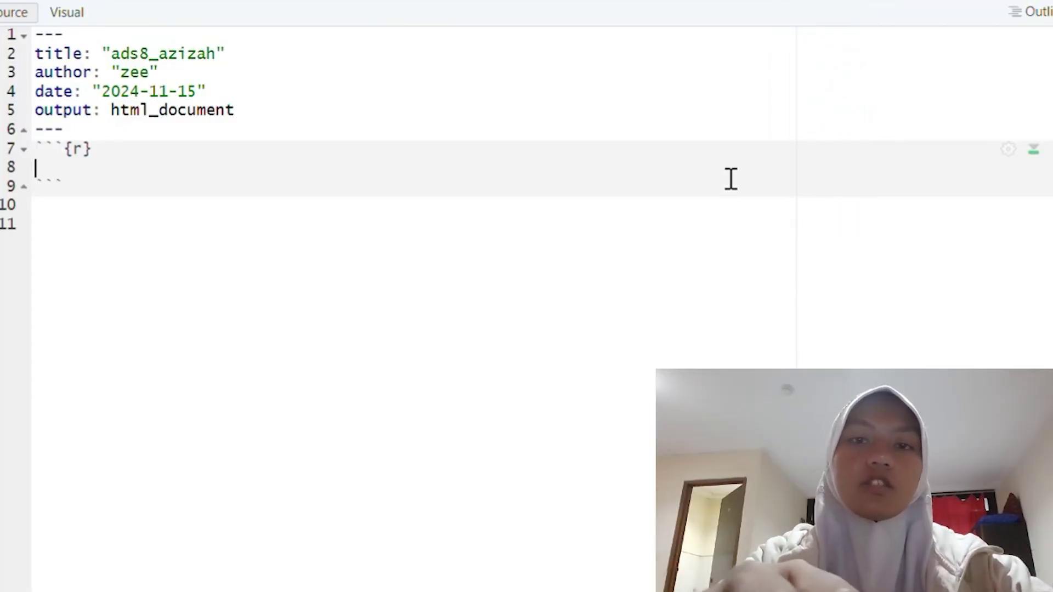
type("libra")
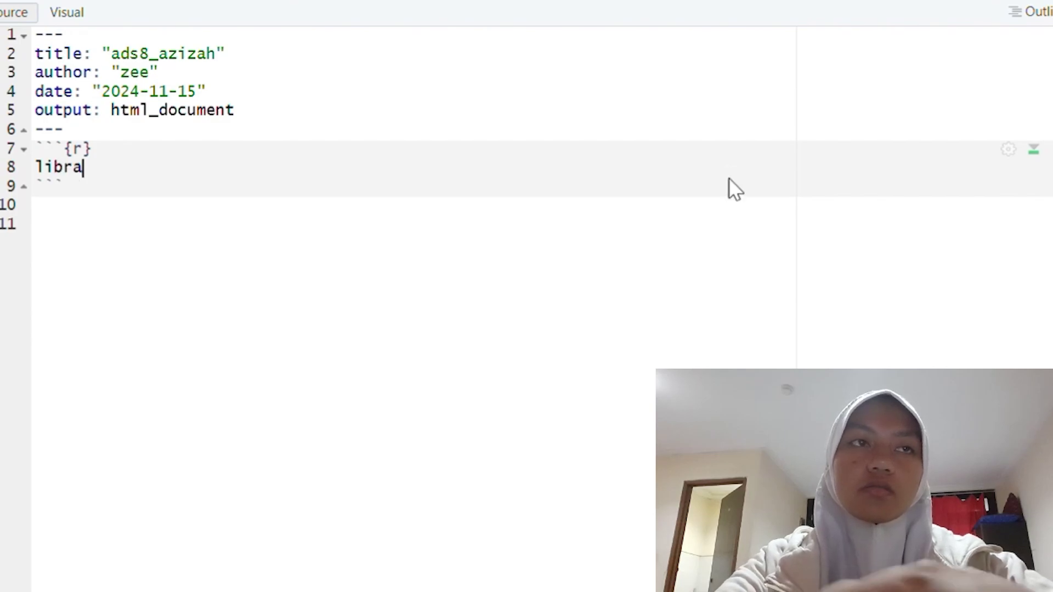
type("ry")
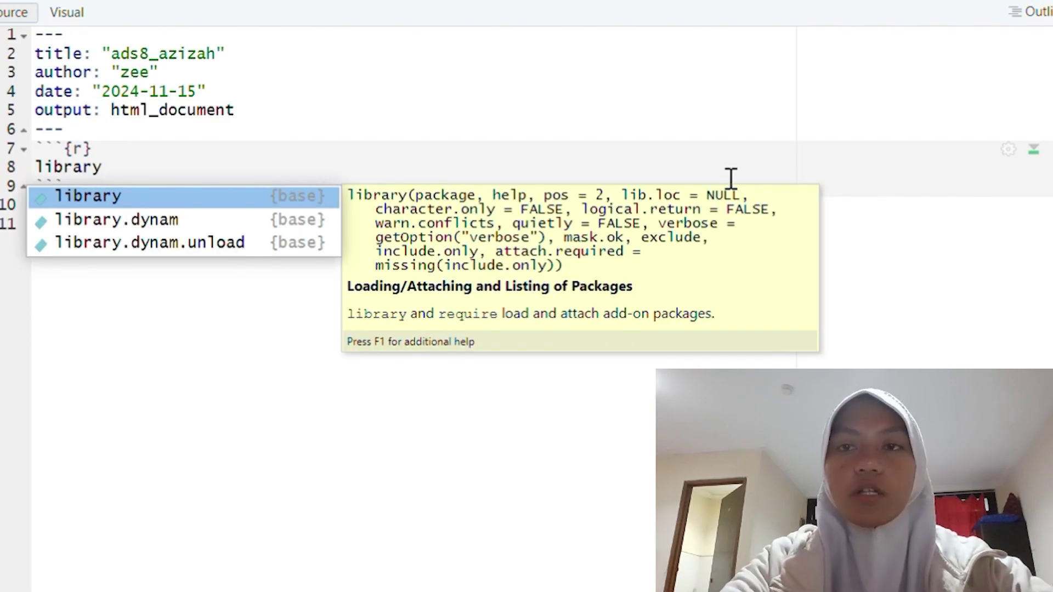
key("Tab")
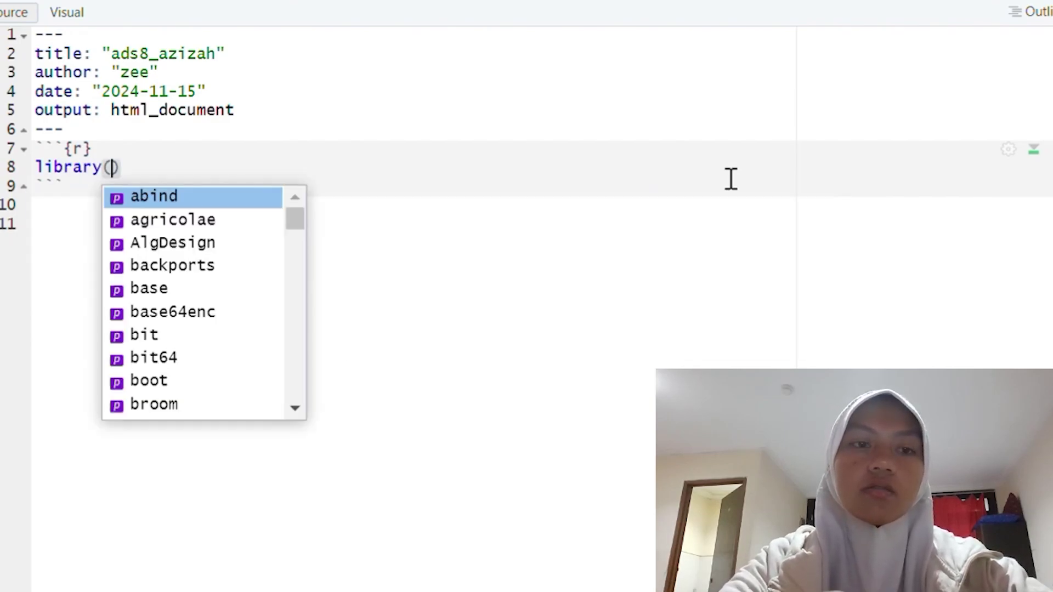
type("read")
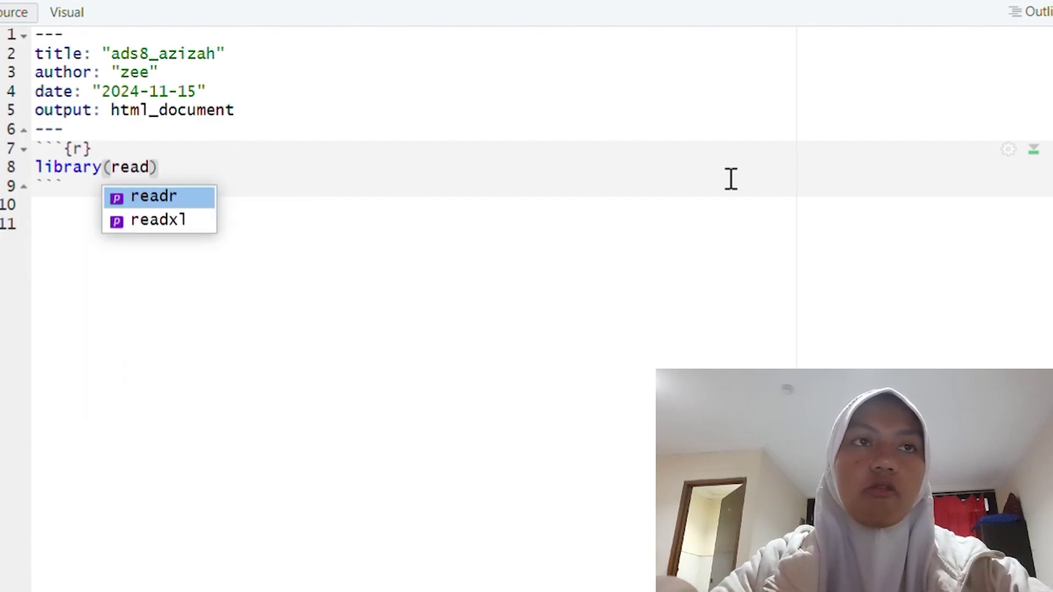
key("Down")
key("Return")
key("Return")
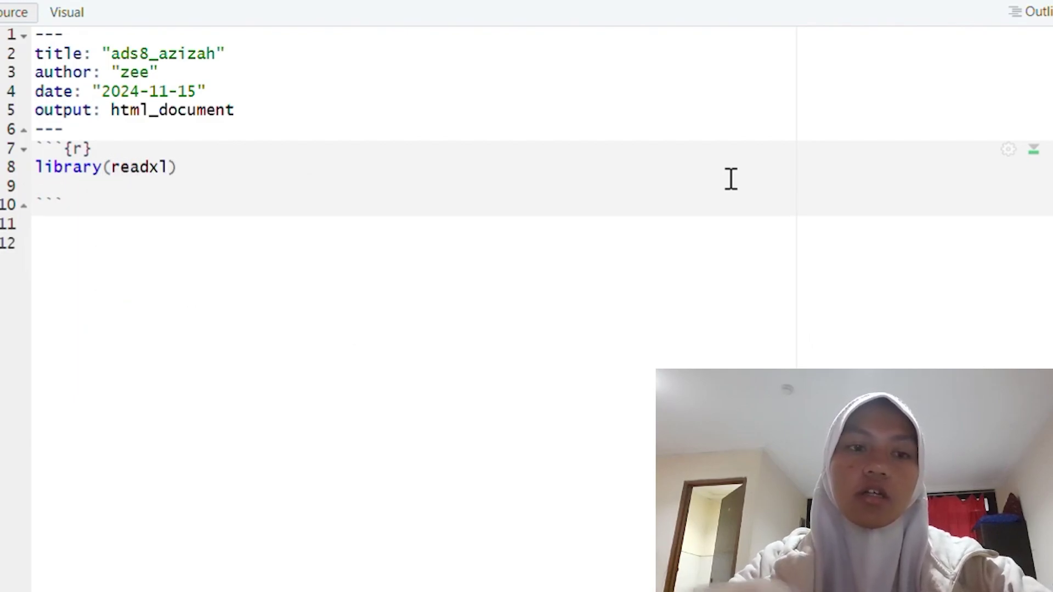
Assign data_kelulusan with read_xlsx("D:\academics\Semestser 3\Praktikum\ADS\ADS 8\data_2xk.xlsx") and remove all objects from the environment, including hidden ones.
type("data_kel")
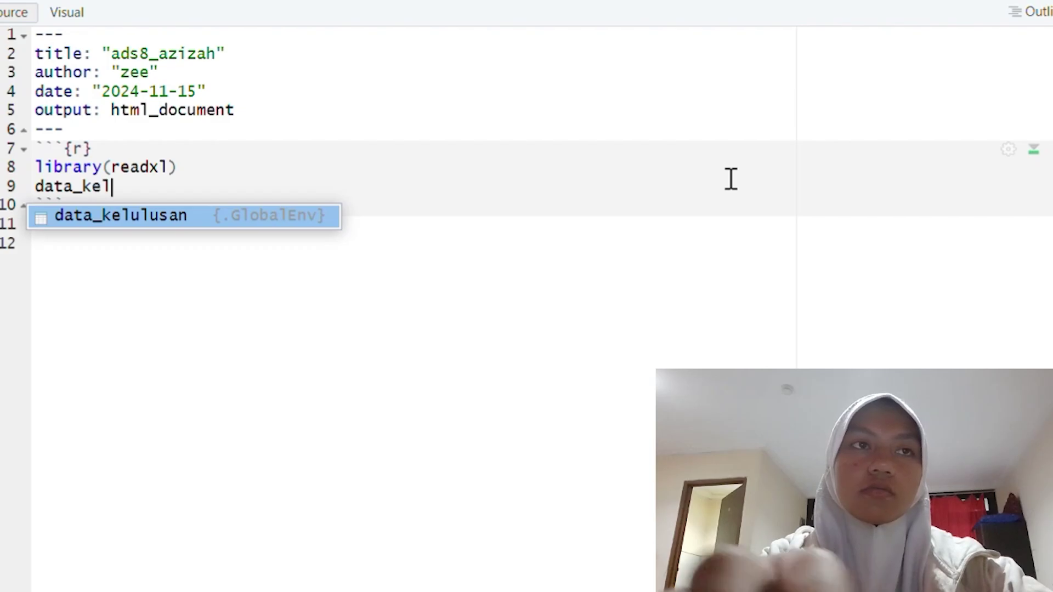
key("Return")
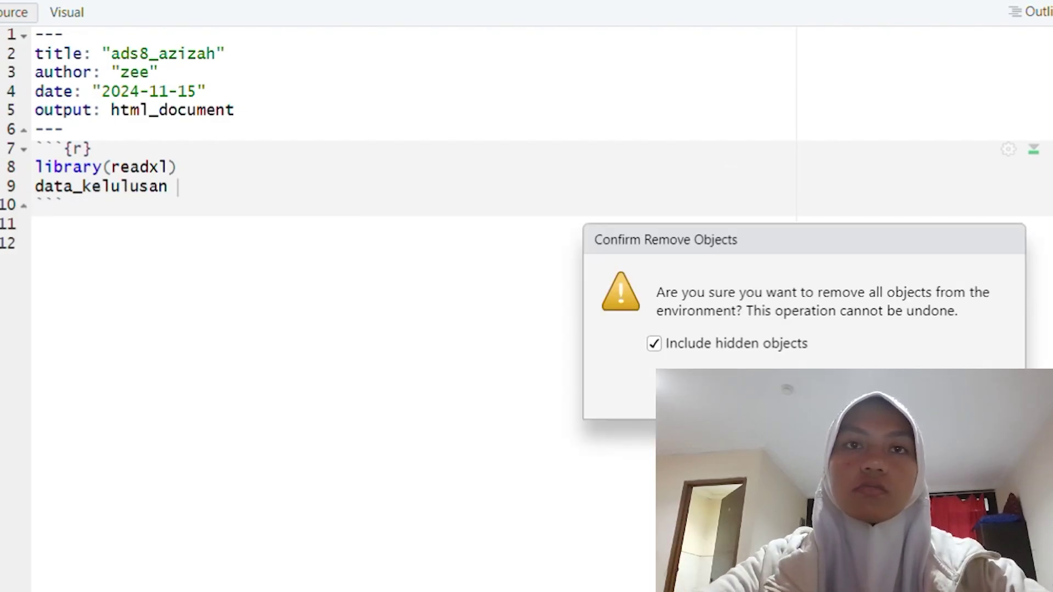
key("Return")
type("= read_xlsx")
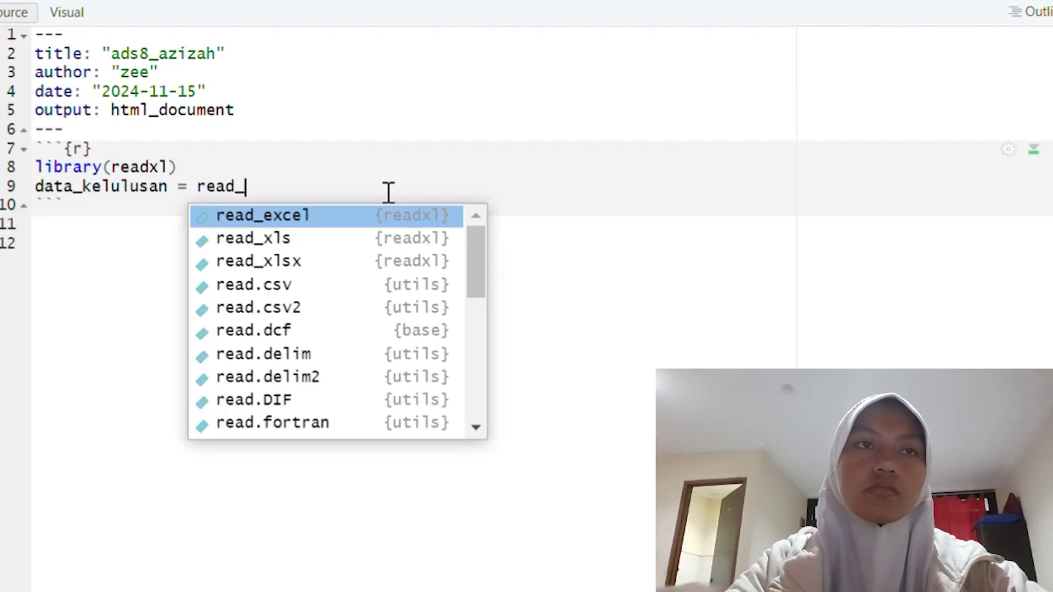
key("Return")
type("\"D:academics\\Semestser 3\\Praktikum\\ADS\\ADS 8\\data_2xk.xlsx\"")
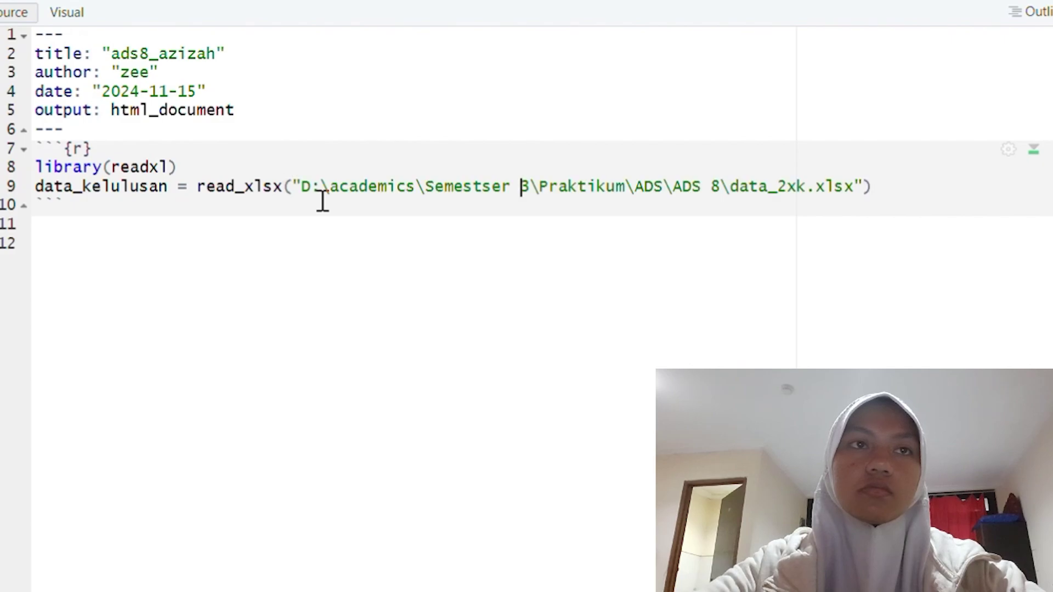
Replace every backslash in the read_xlsx path with a forward slash: "D:/academics/Semestser 3/Praktikum/ADS/ADS 8/data_2xk.xlsx".
type("/")
key("ctrl+Right")
key("BackSpace")
key("slash")
key("ctrl+Right")
key("ctrl+Right")
key("BackSpace")
key("slash")
key("ctrl+Right")
key("BackSpace")
key("slash")
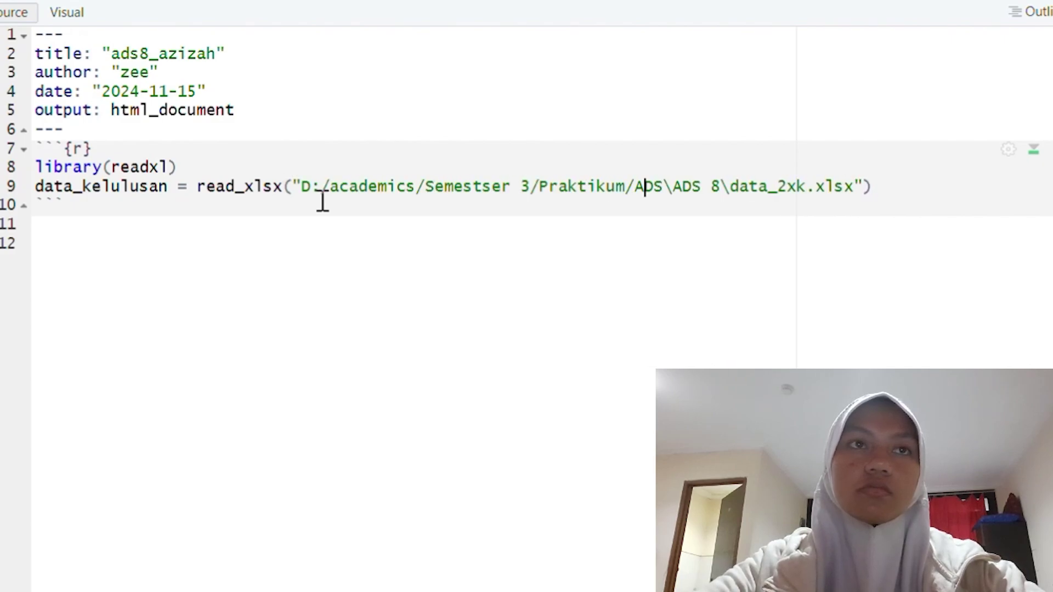
key("ctrl+Right")
key("BackSpace")
key("slash")
key("ctrl+Right")
key("ctrl+Right")
key("BackSpace")
key("slash")
Add a data_kelulusan line below the import to print the table, and run the chunk.
key("End")
key("Return")
type("data_kelulusan")
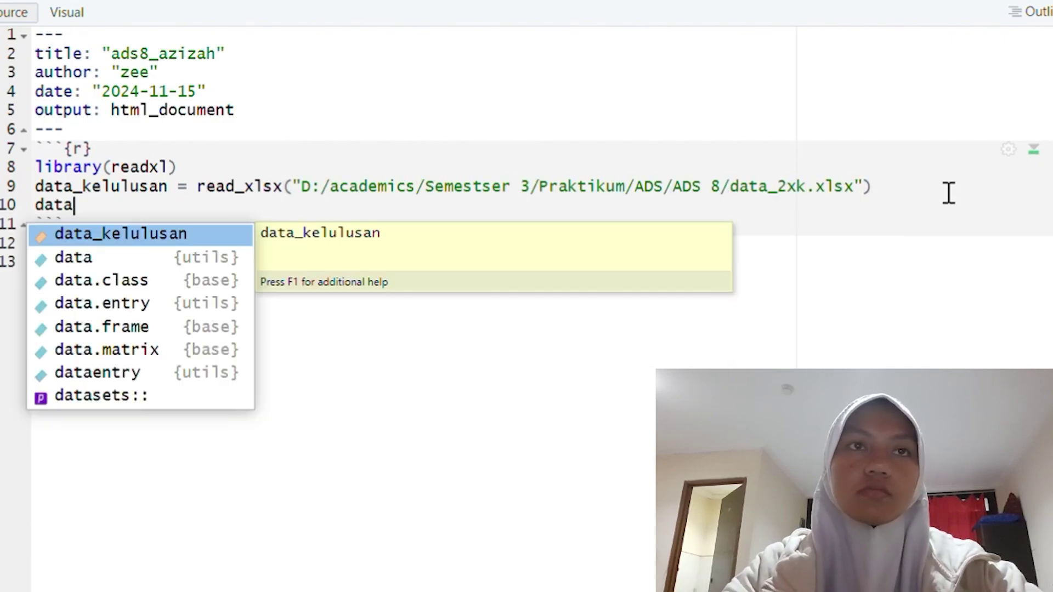
key("ctrl+Return")
key("Down")
key("Down")
Insert a second R chunk below the table output and start an empty c() vector assigned to data_nilai.
key("ctrl+alt+i")
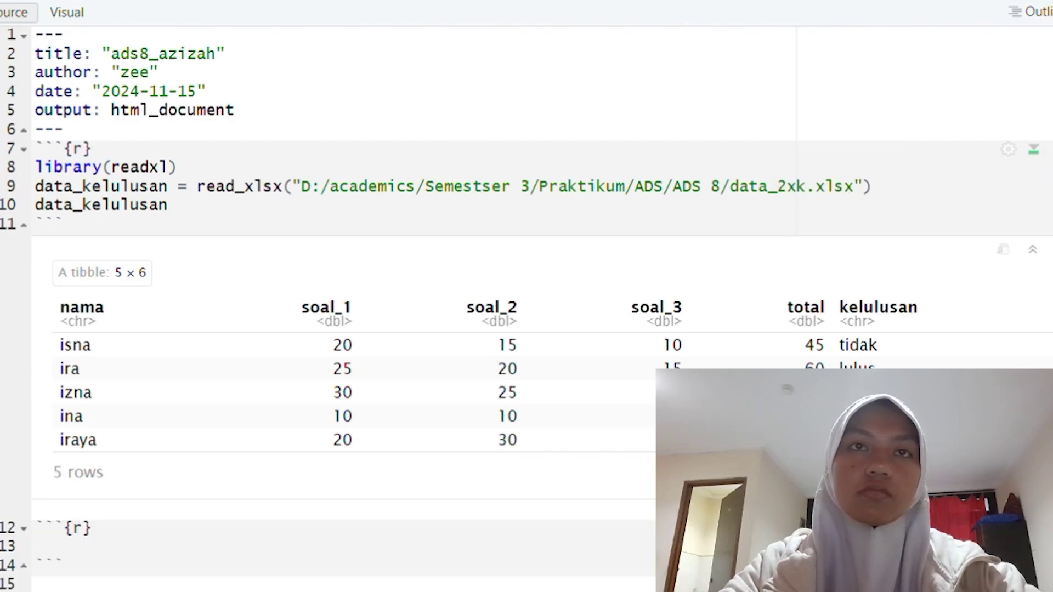
key("Return")
type("data")
key("Escape")
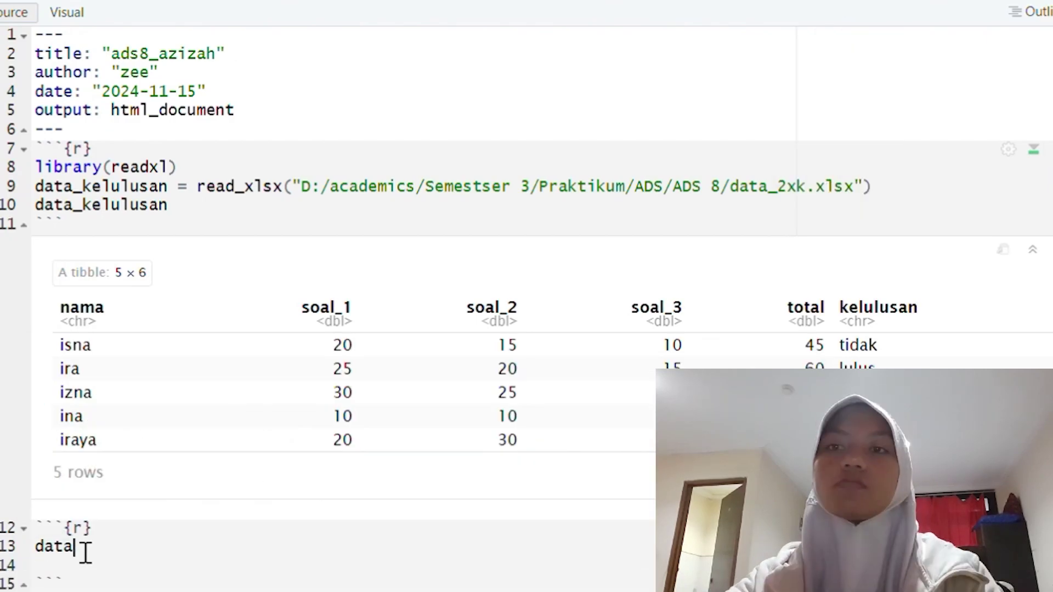
type("_")
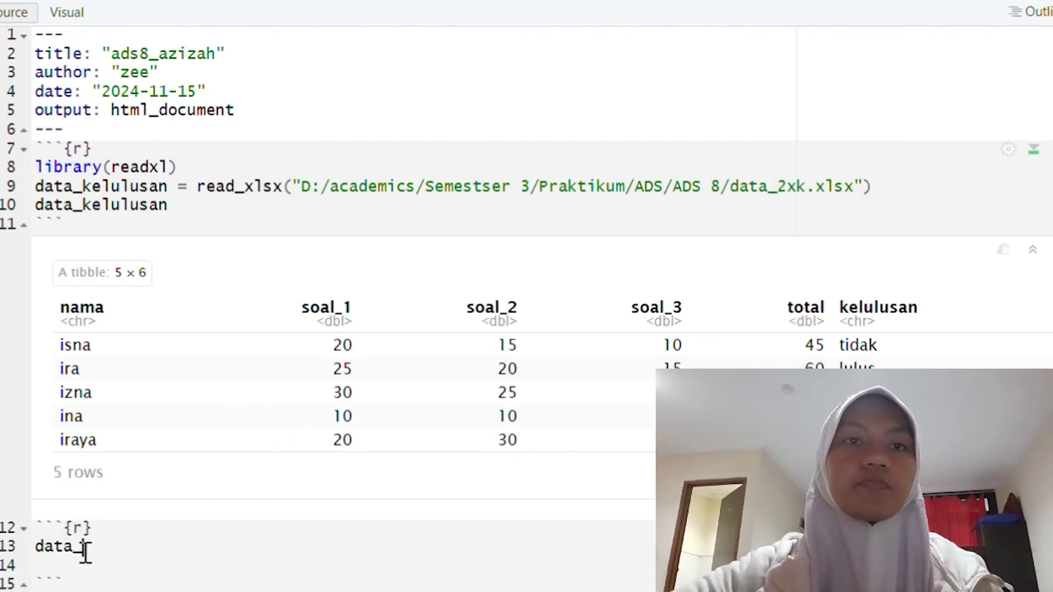
type("nilai ")
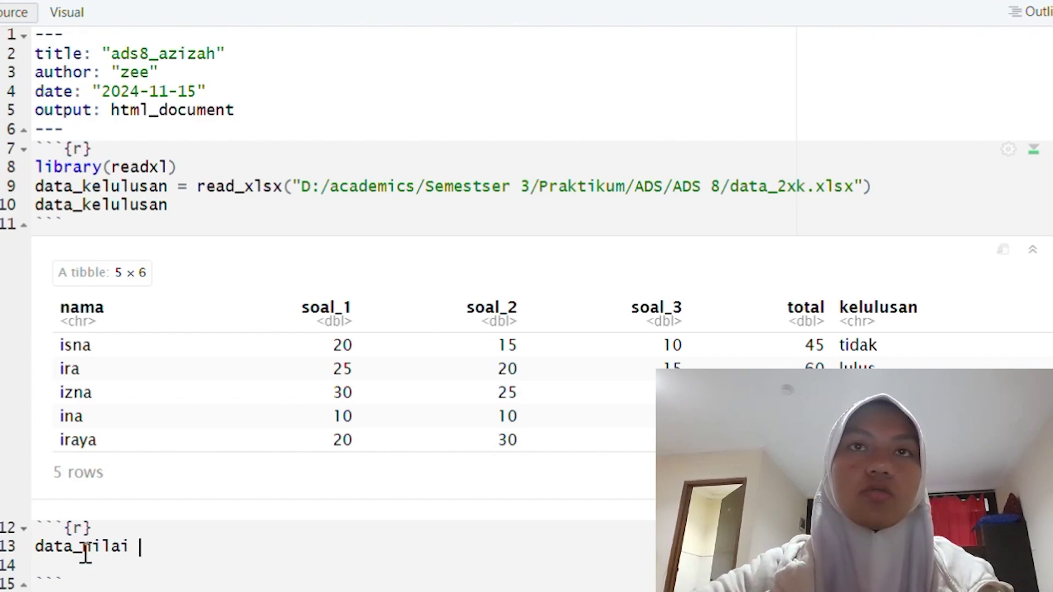
type("= c(")
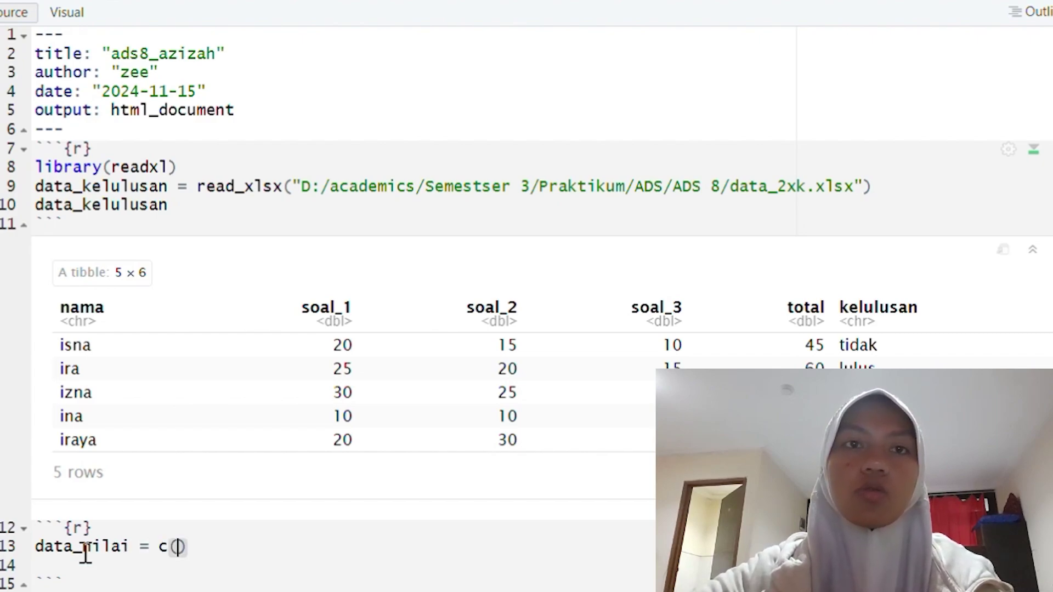
Fill the data_nilai vector with the scores 20,25,10,20,15,20,25,10,30,10,15,25,10,20,30.
type("20,")
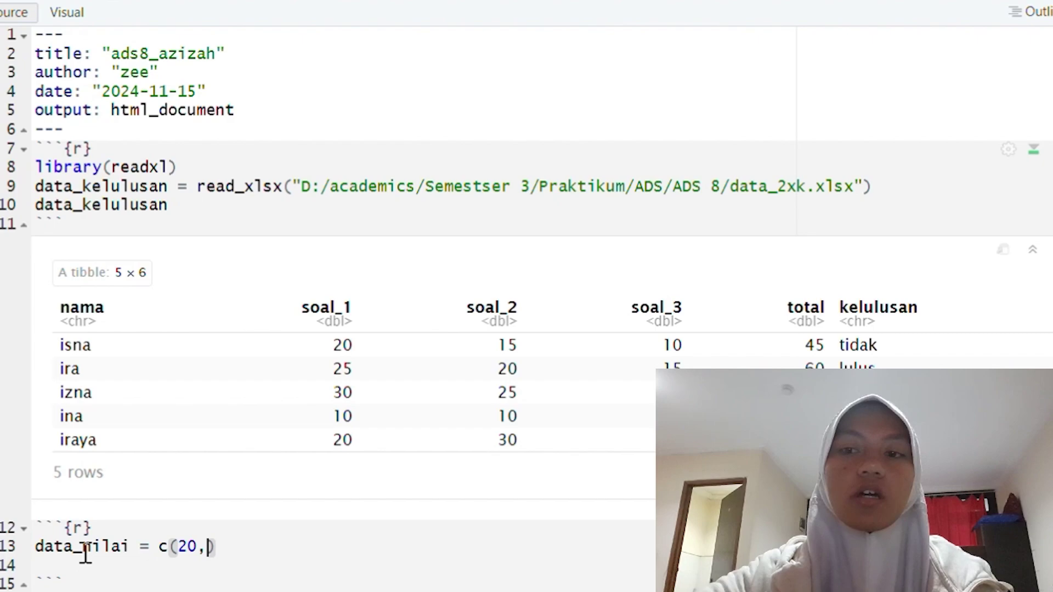
type("25,")
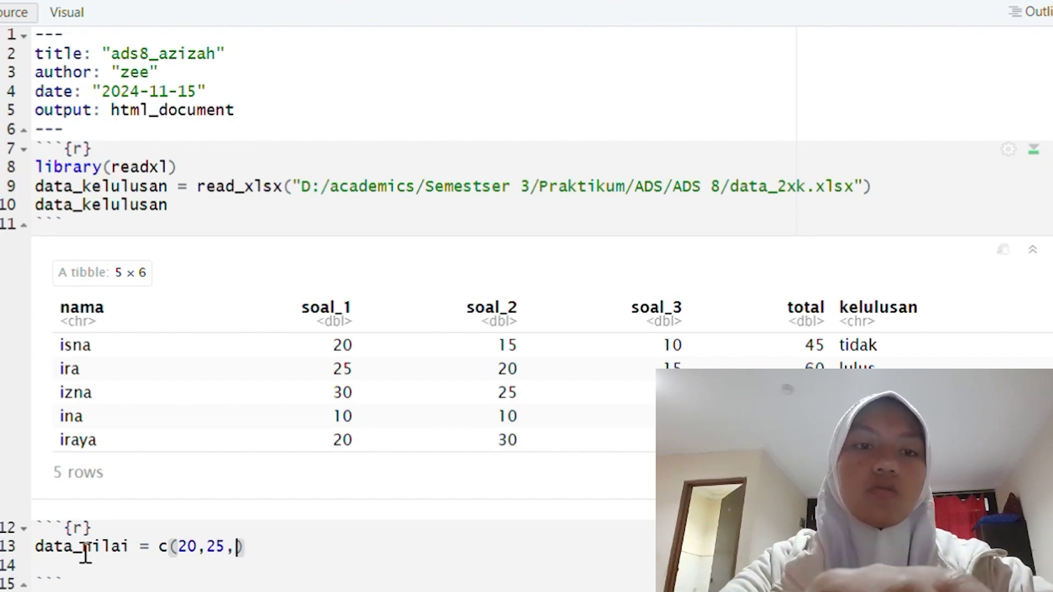
type("10,")
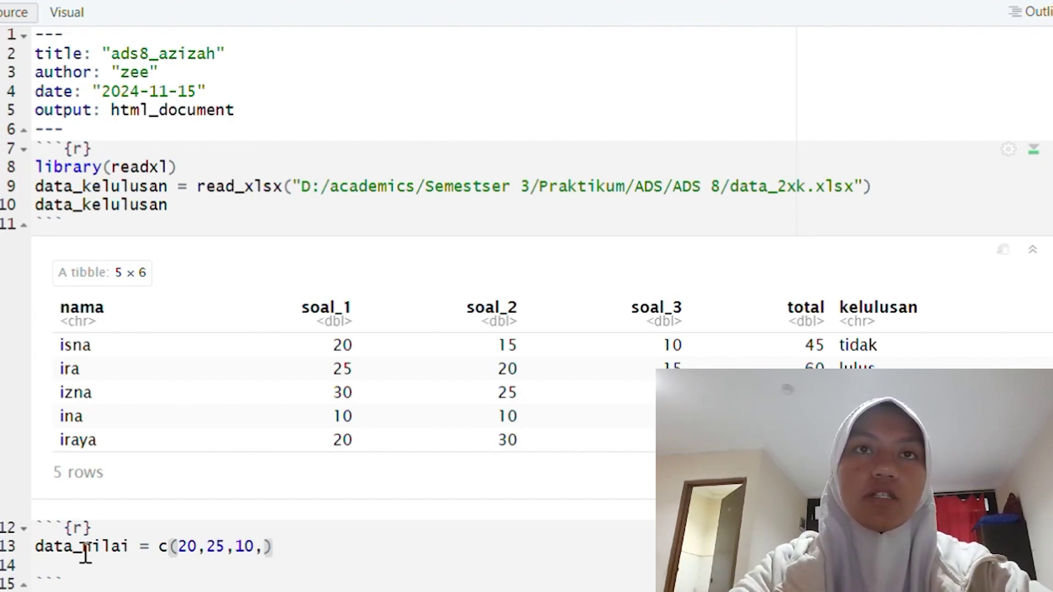
type("20,1")
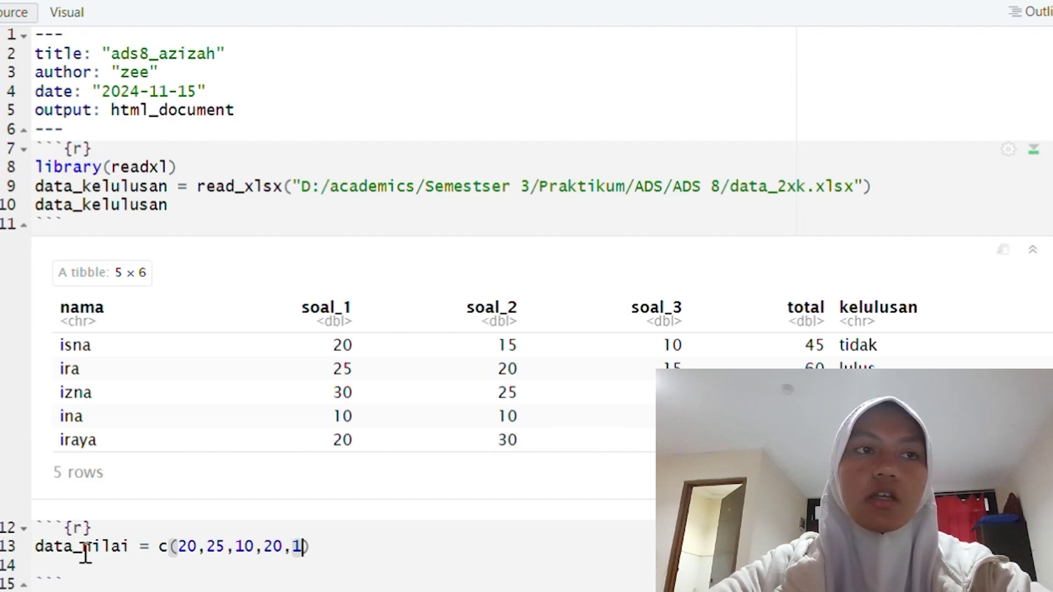
type("5,20,")
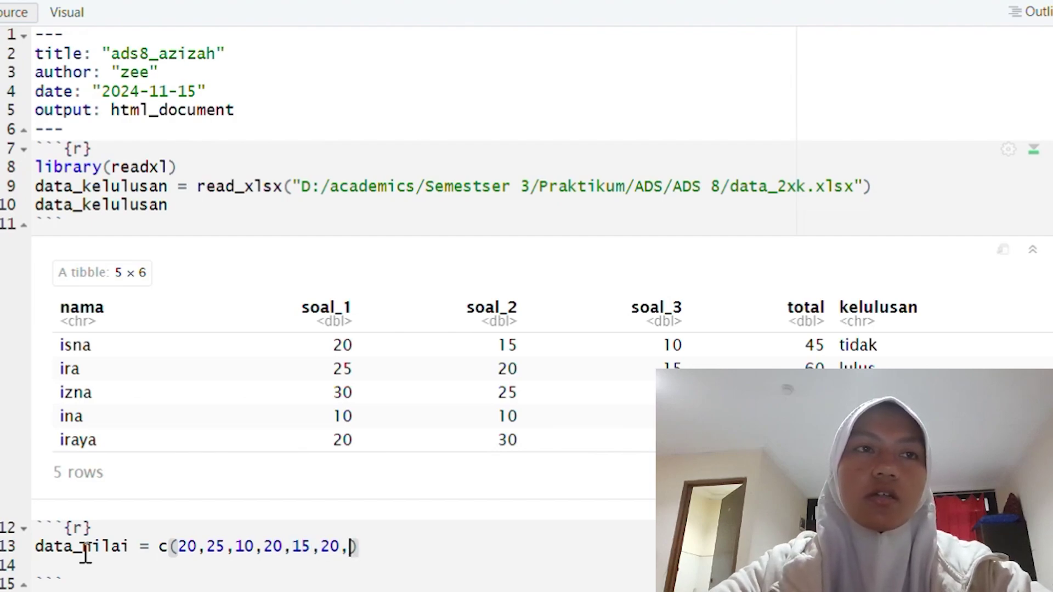
type("2")
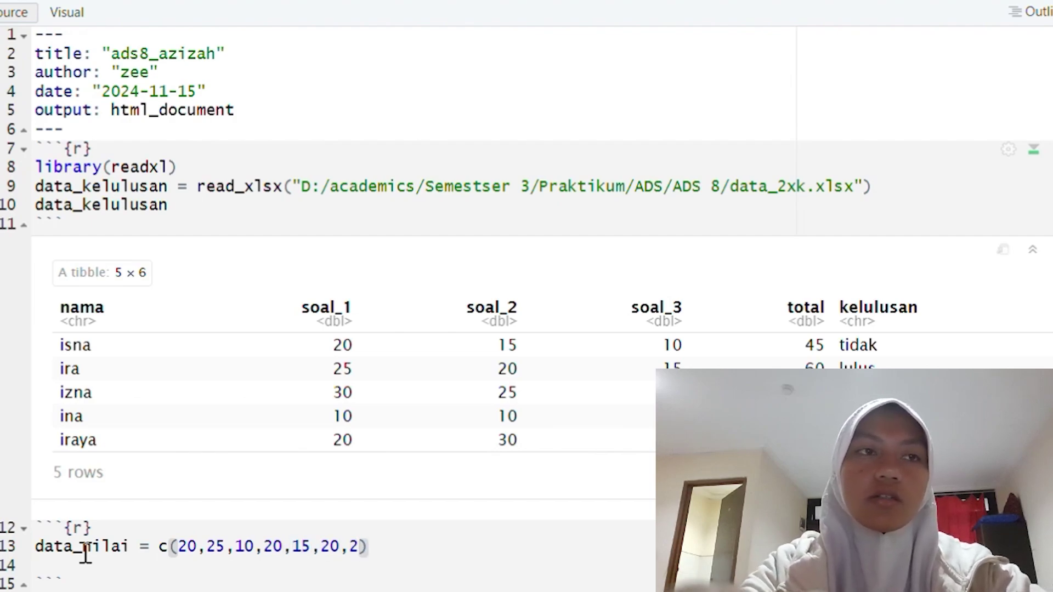
type("5,10,30,")
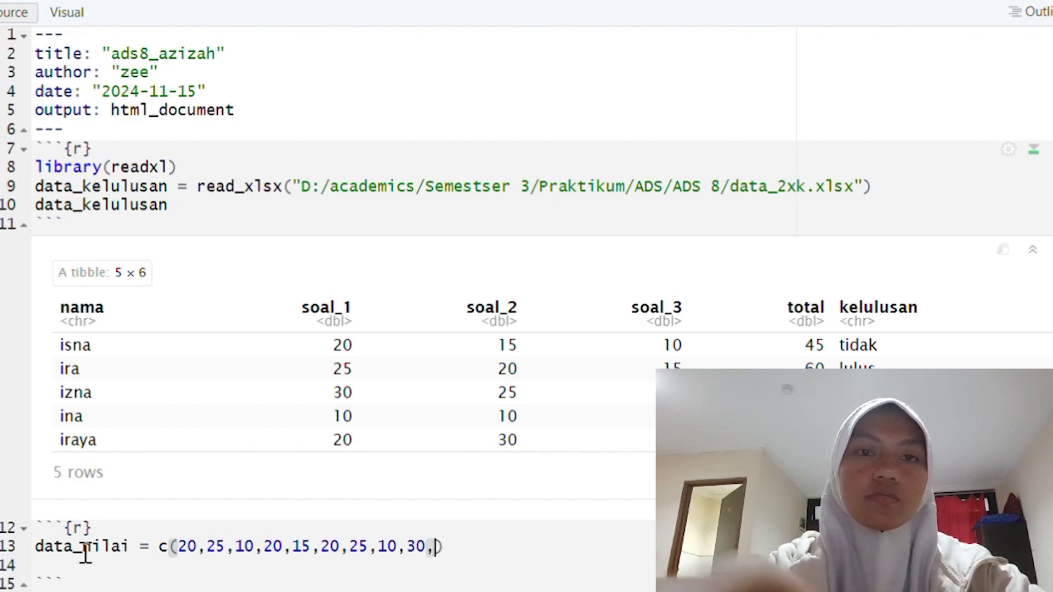
type("10,15,25,10,20")
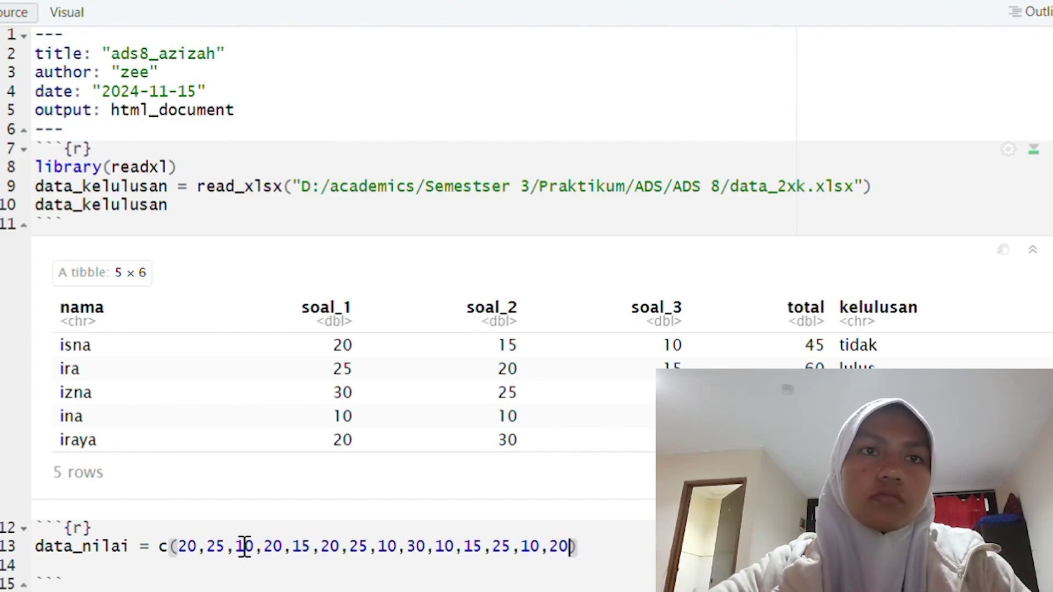
type(",30")
key("Up")
left_click(597, 546)
key("BackSpace")
key("BackSpace")
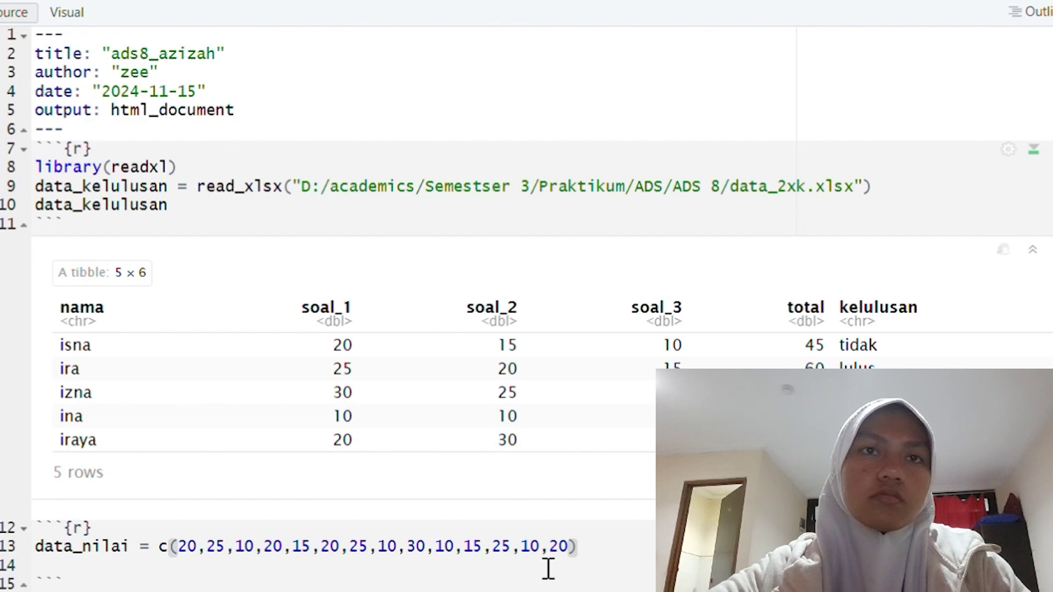
type("30")
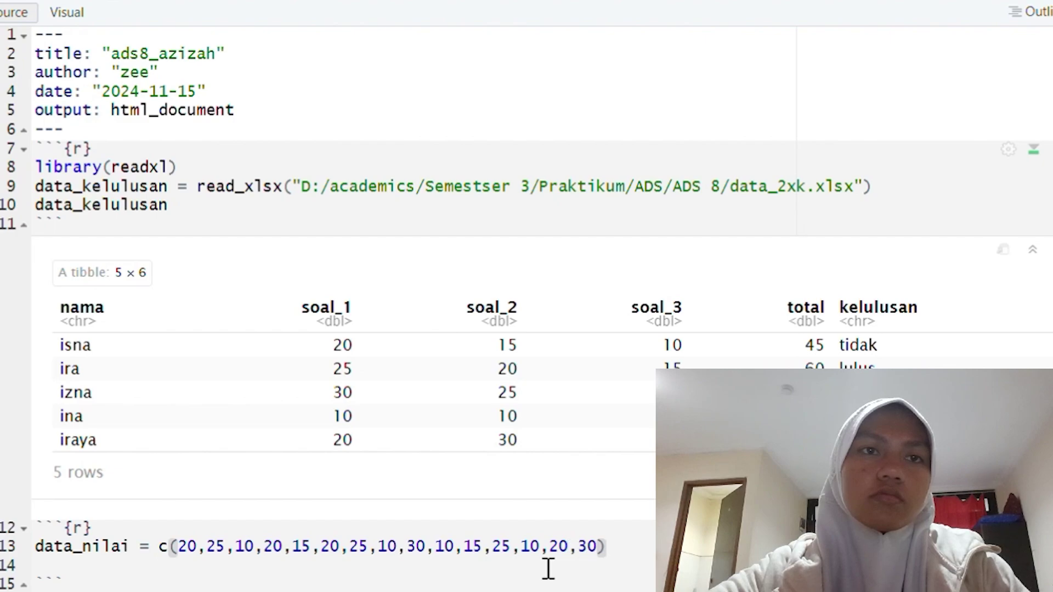
key("Up")
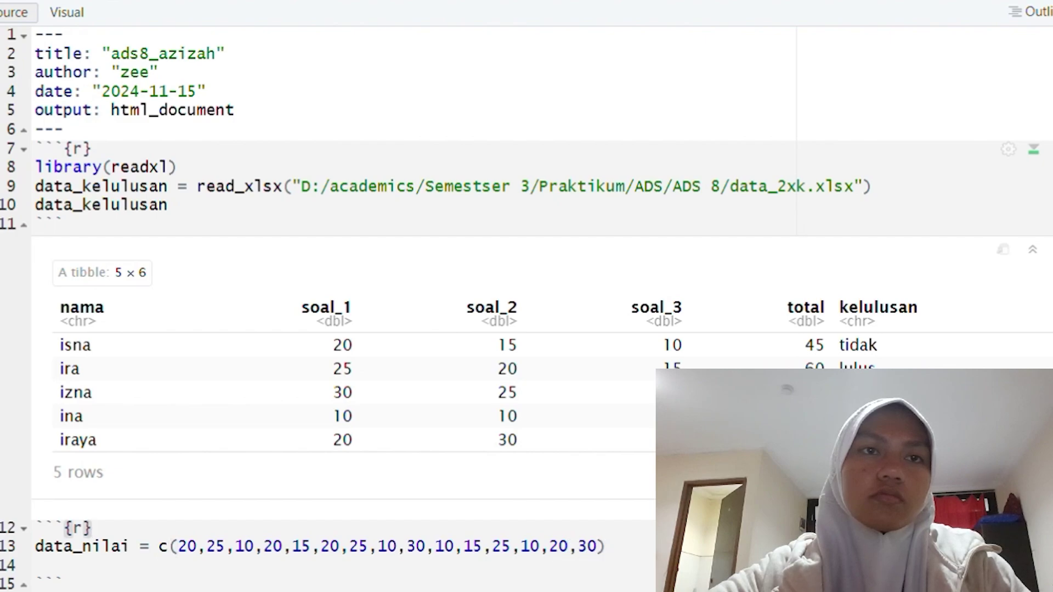
Load the nortest package with a library(nortest) line directly below the data_nilai vector.
key("Down")
key("Down")
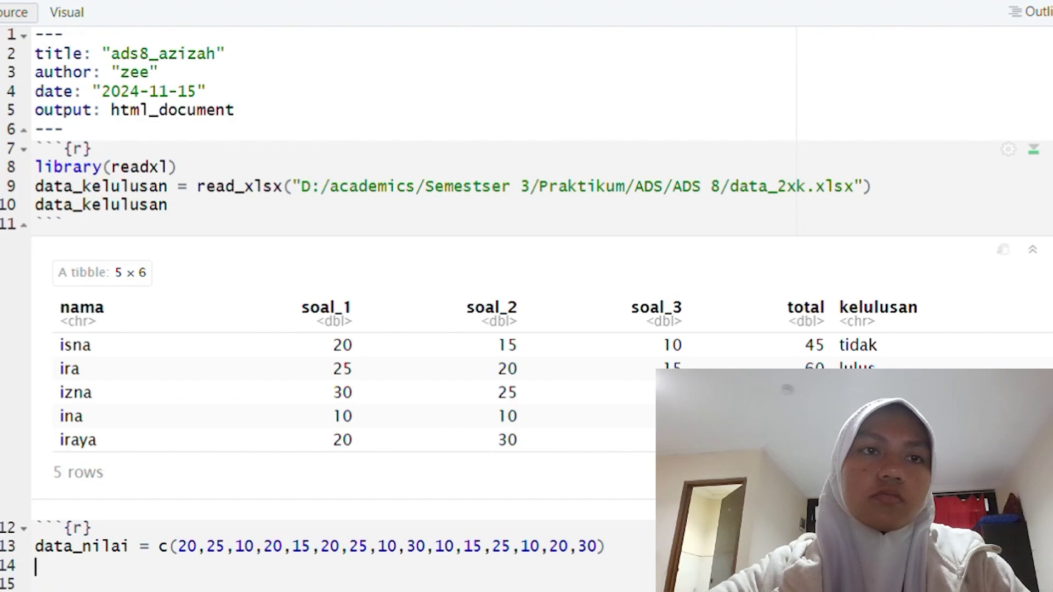
type("library")
type("(no")
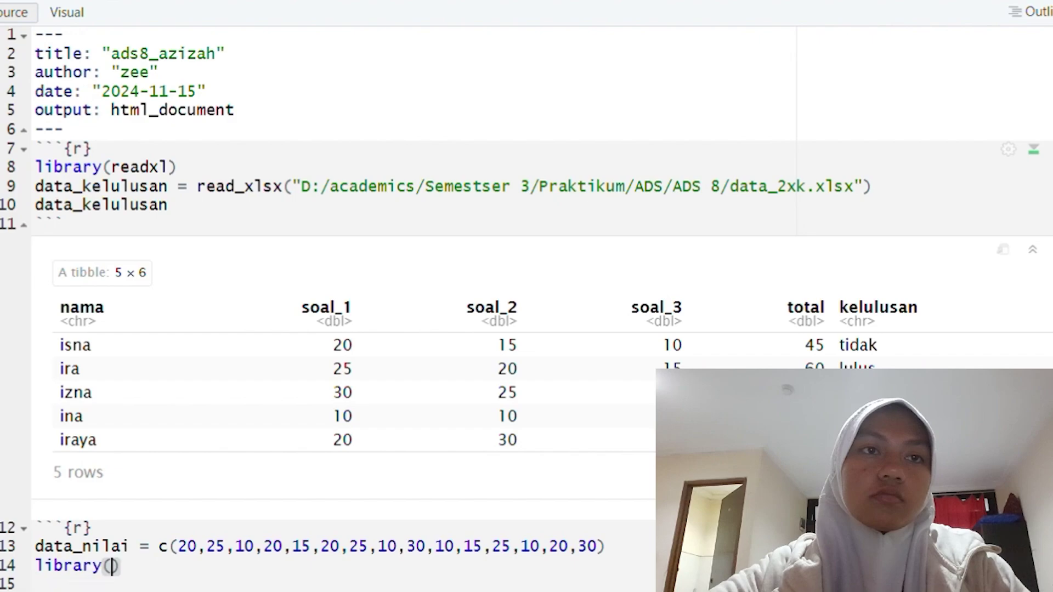
type("rte")
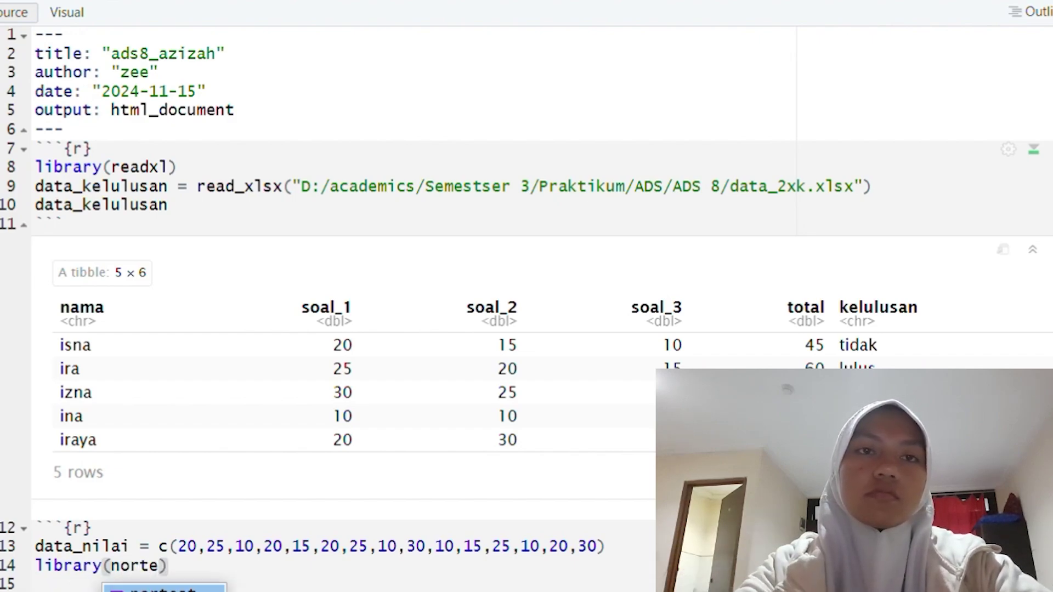
type("st)")
key("Return")
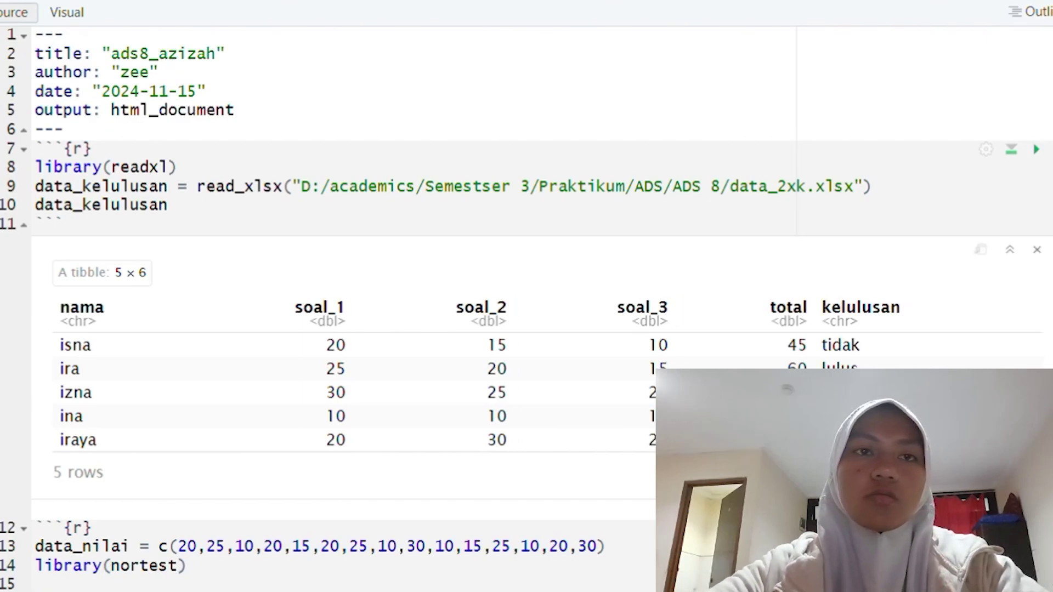
Start a ks.test() call on the line below, with data= data_nilai as its first argument.
type("ks.test(")
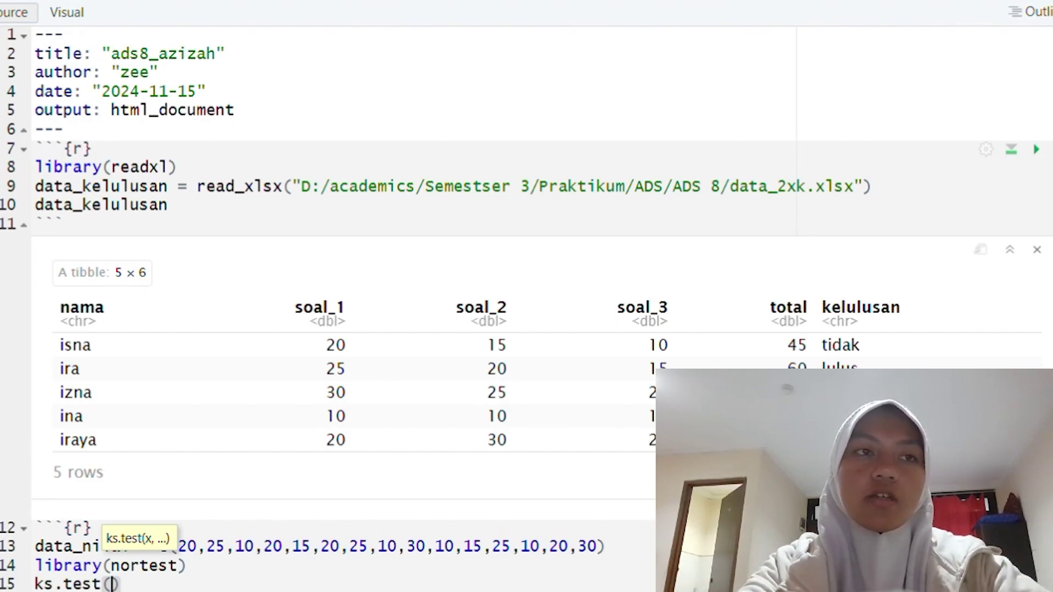
type("data= ")
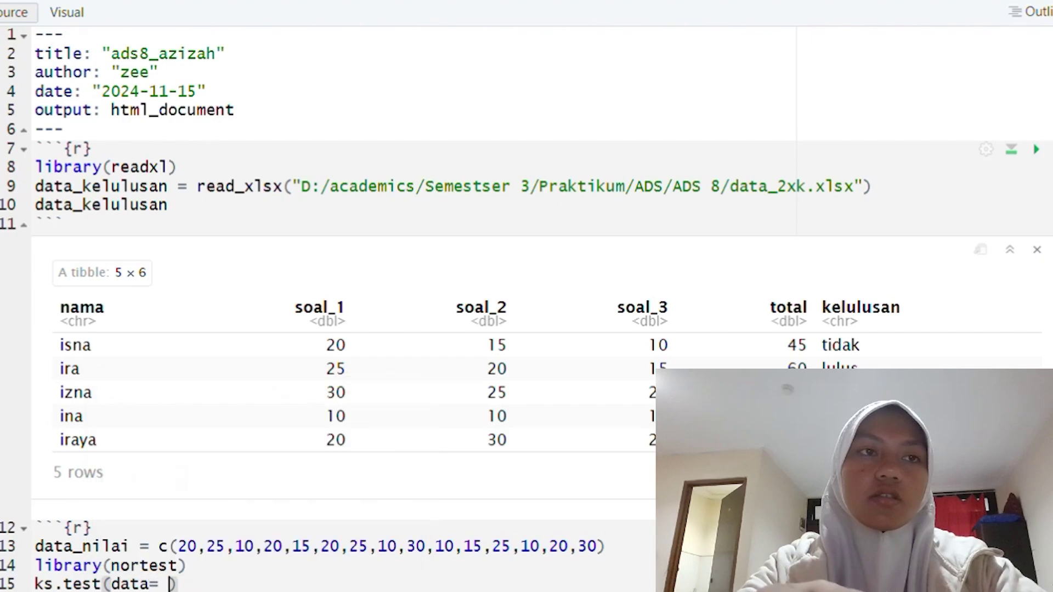
type(" data_")
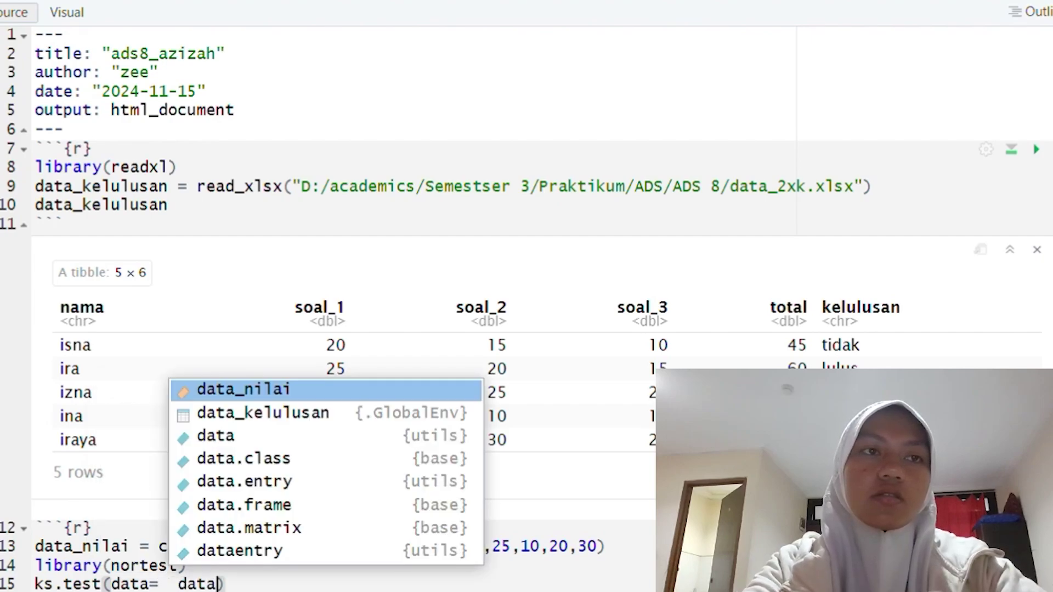
type("nilai,")
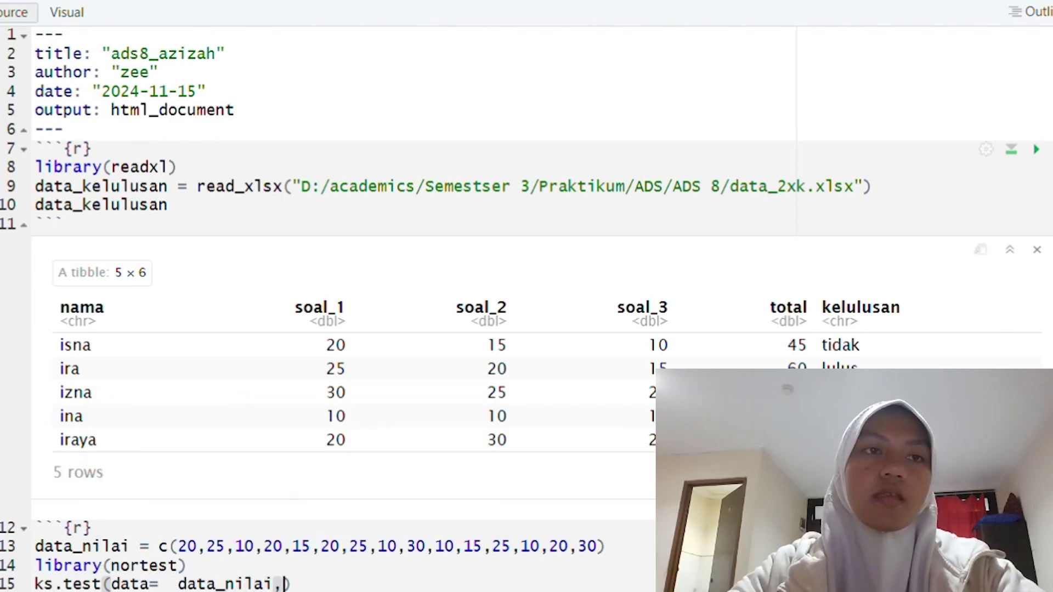
Add mean(data_nilai) and sd(data_nilai) as further arguments of the ks.test call and close it.
type(" mean")
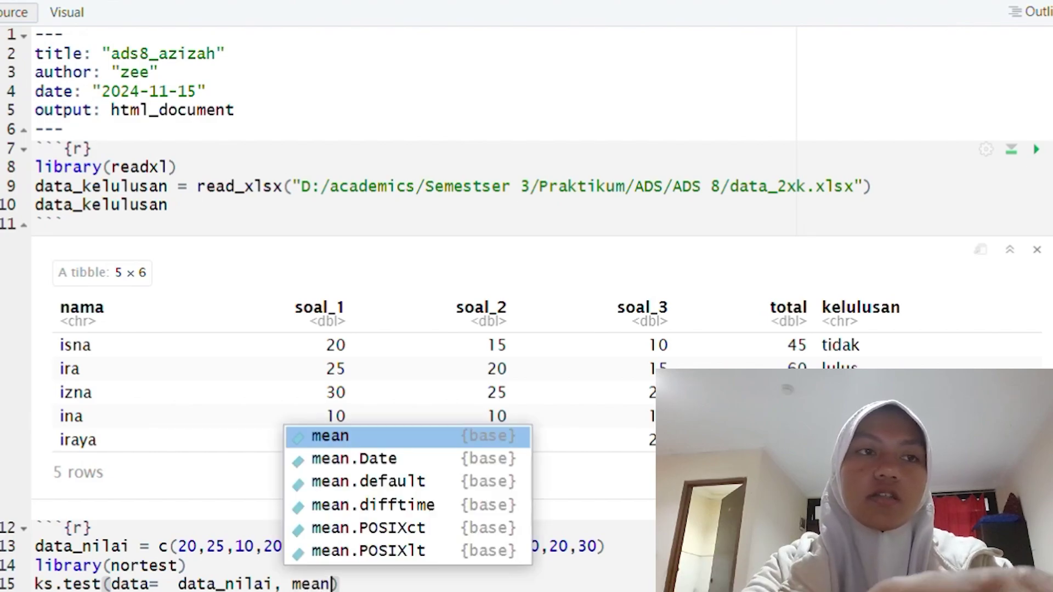
type("(")
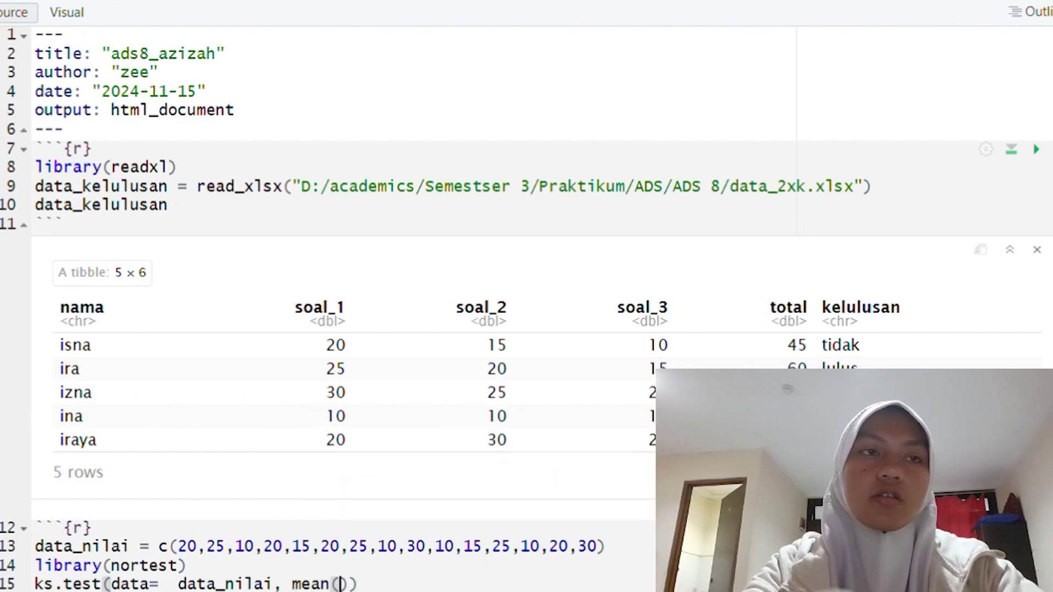
type("data)_")
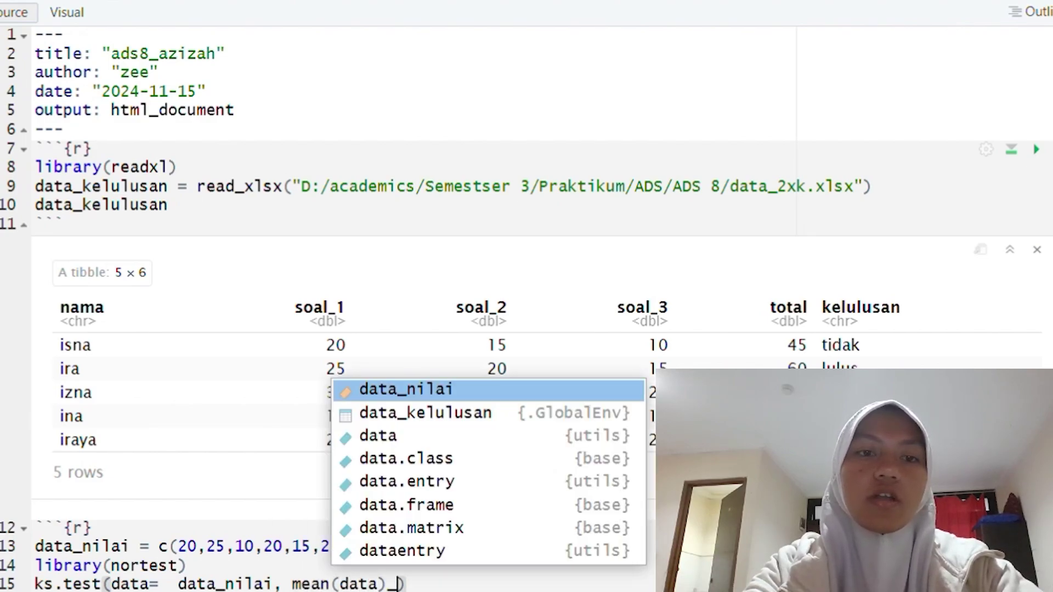
key("BackSpace")
key("BackSpace")
key("BackSpace")
type("a")
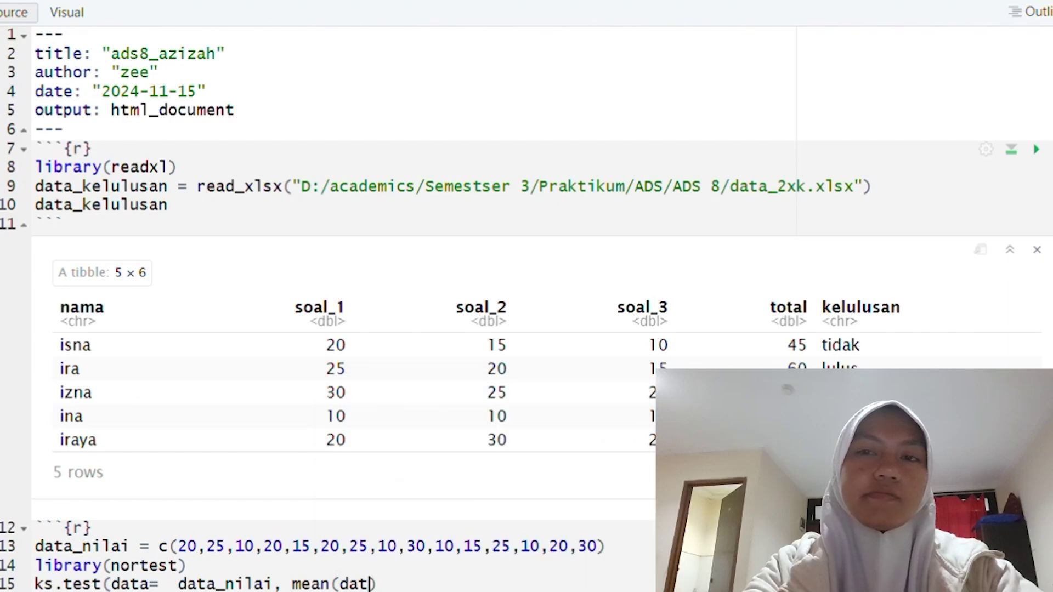
type("_nilai")
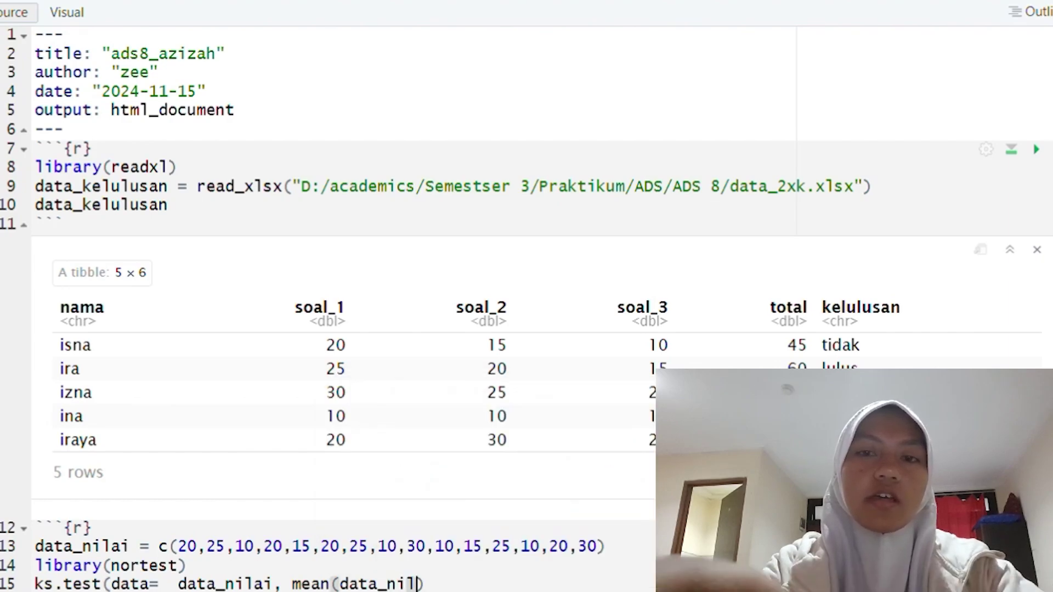
type("),")
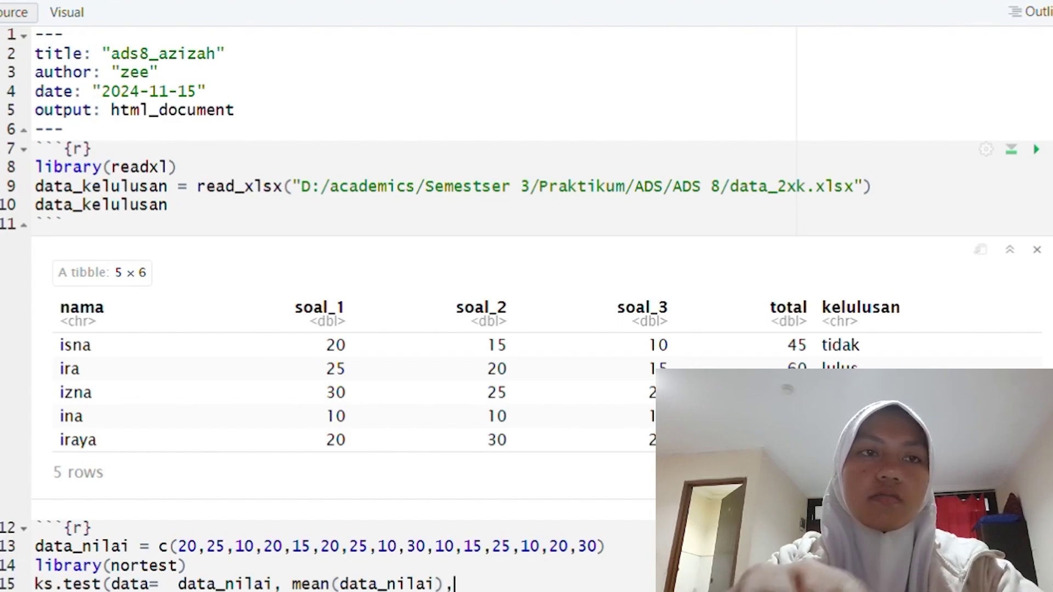
type(" sd")
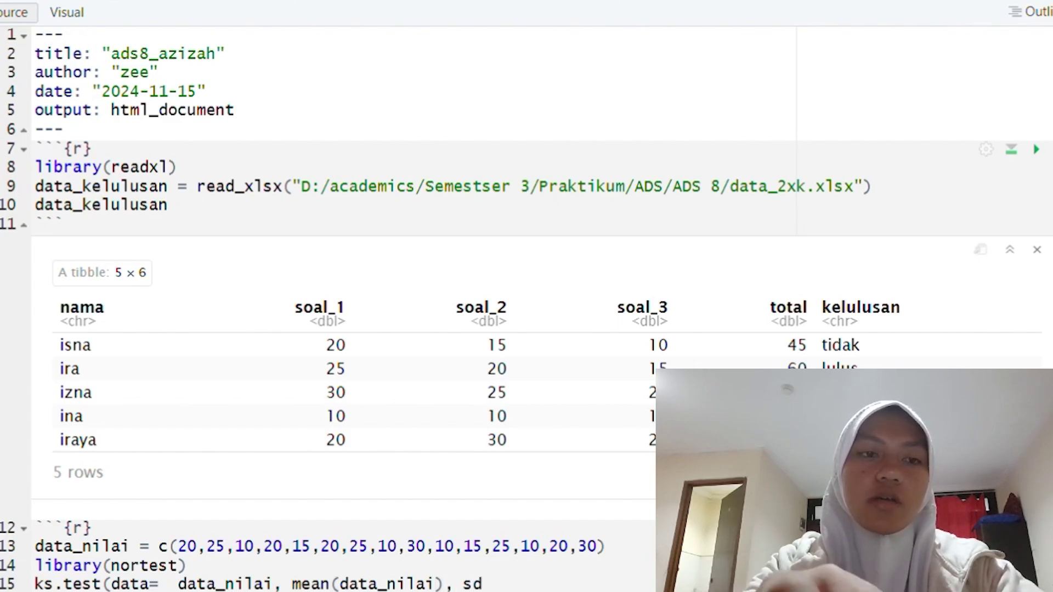
type("(data_")
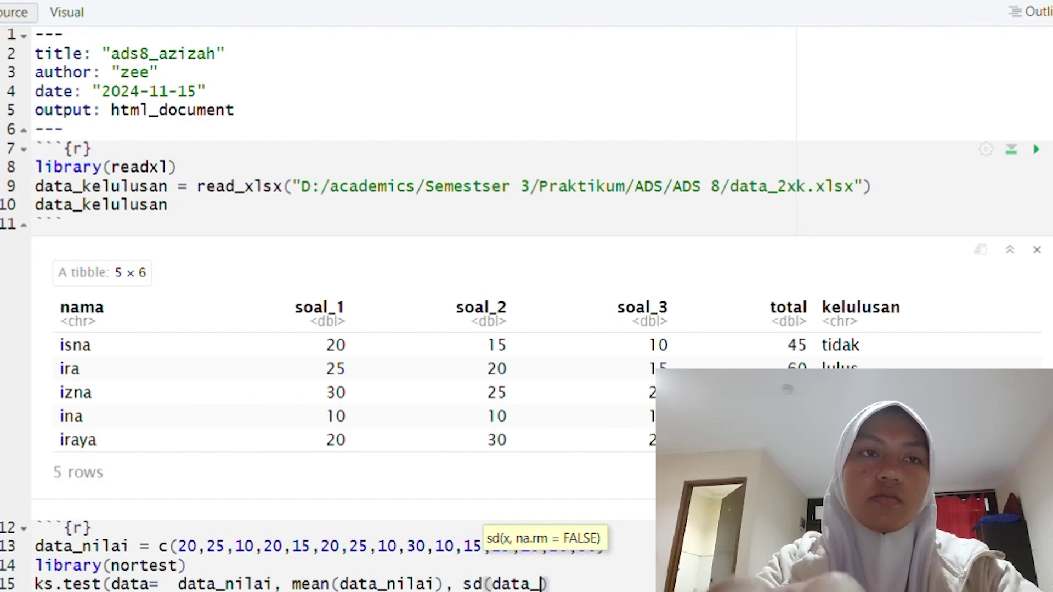
type("nilai))")
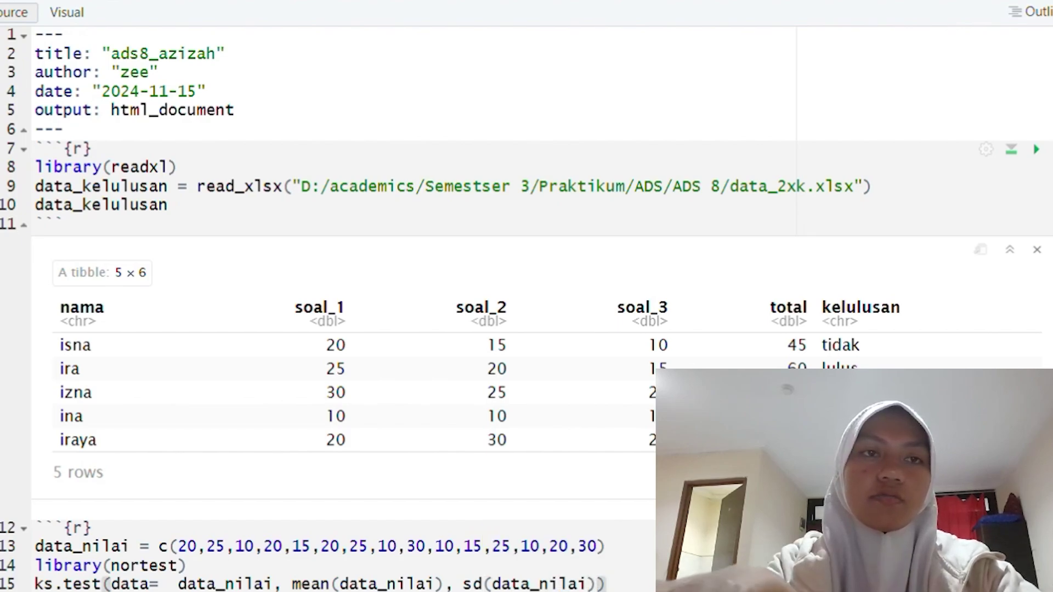
Insert "pnorm" as an argument between data_nilai and mean(data_nilai) in the ks.test call, and run the chunk.
left_click(285, 582)
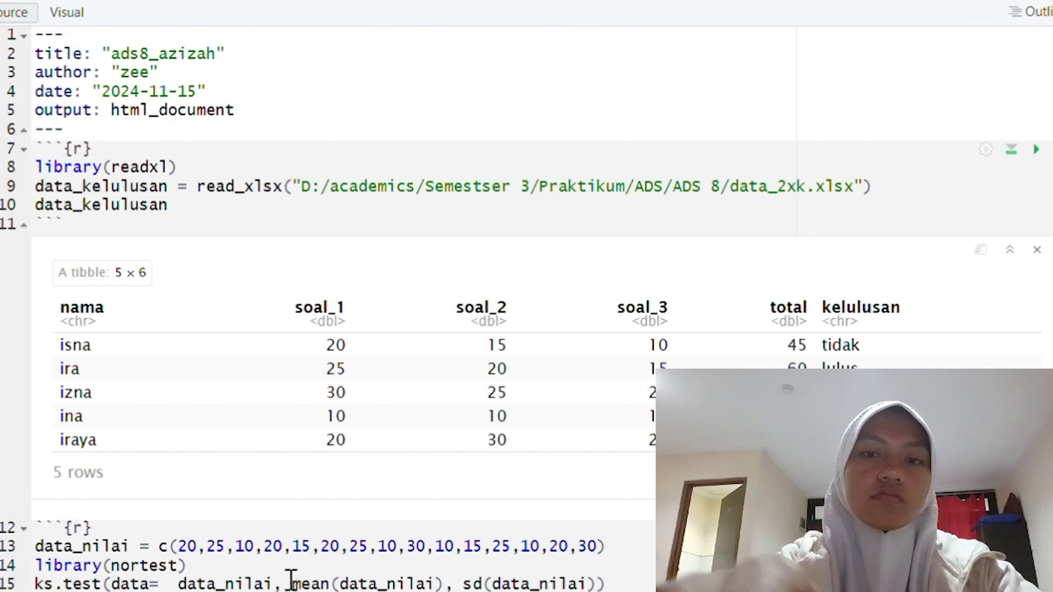
key("Left")
type("\"pnorm")
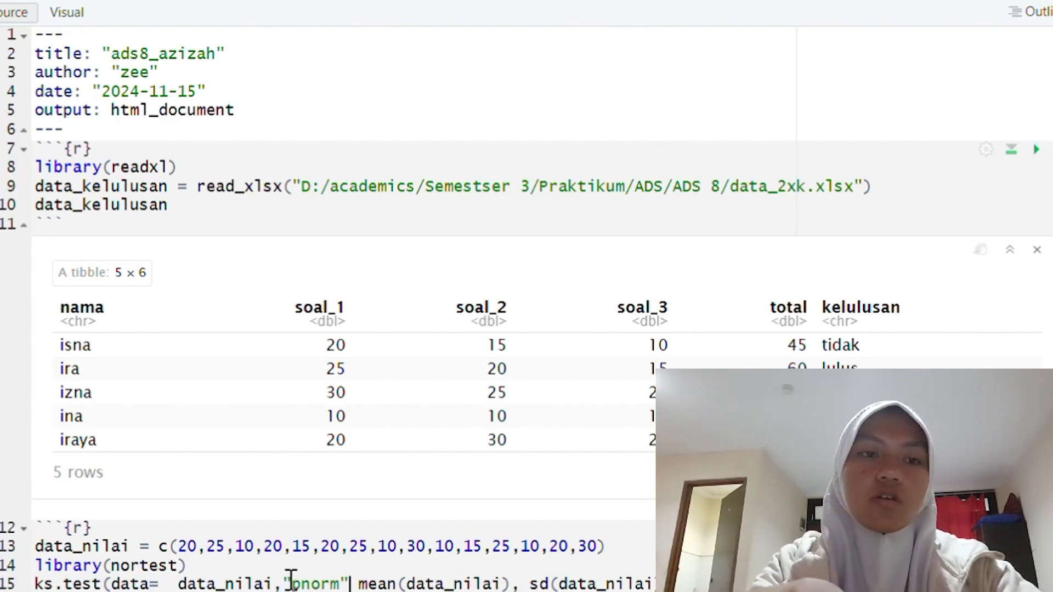
type(",")
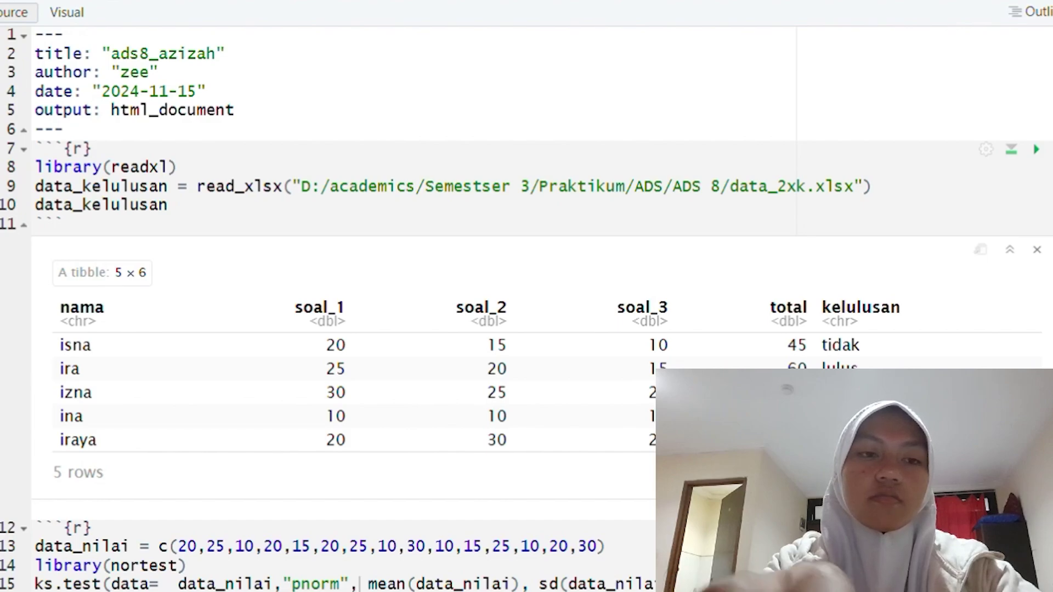
key("ctrl+Return")
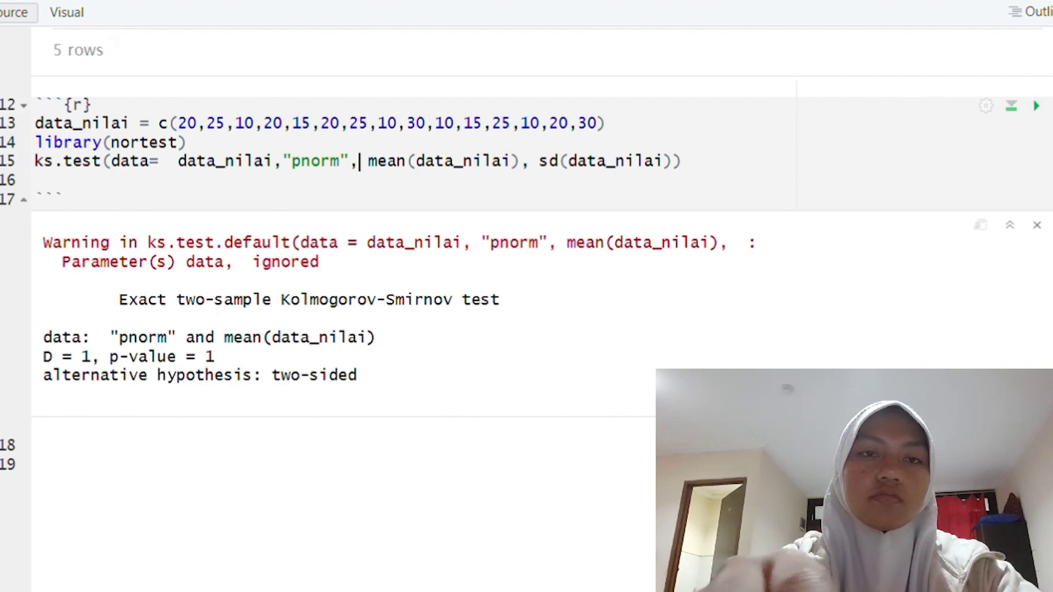
Remove the data= prefix before data_nilai in the ks.test call and run the chunk again.
left_click(177, 160)
key("BackSpace")
key("BackSpace")
key("BackSpace")
key("BackSpace")
key("BackSpace")
key("BackSpace")
key("BackSpace")
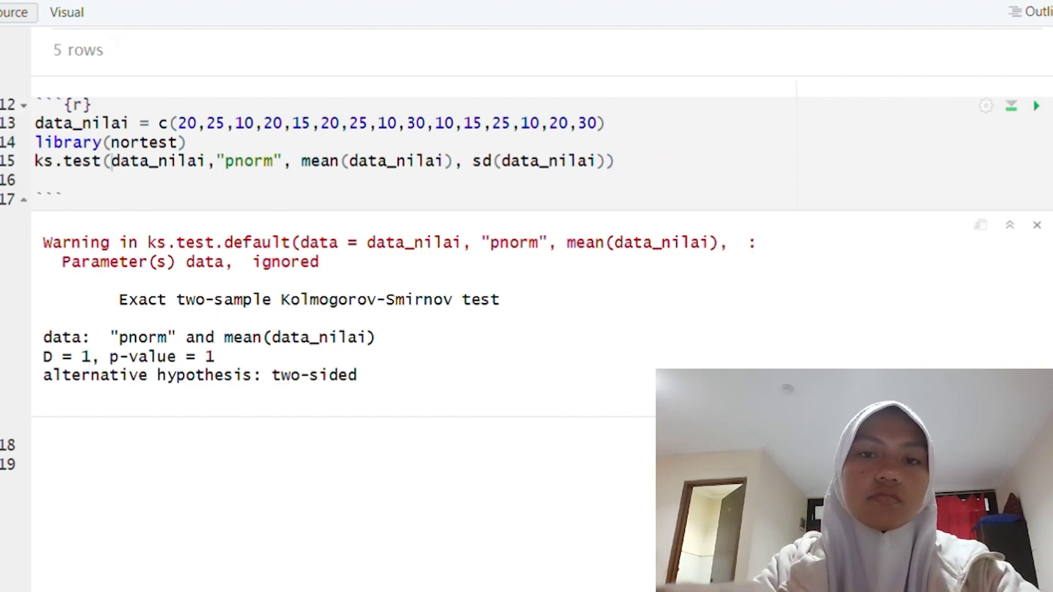
left_click(1035, 105)
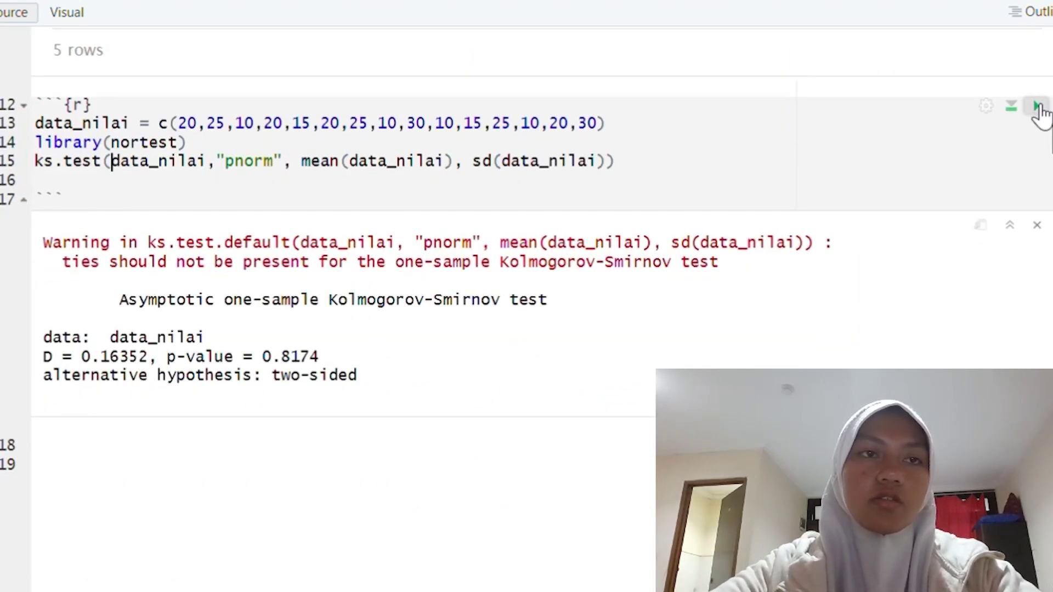
Insert a third R chunk below the Kolmogorov-Smirnov test output.
scroll(798, 364, "up", 3)
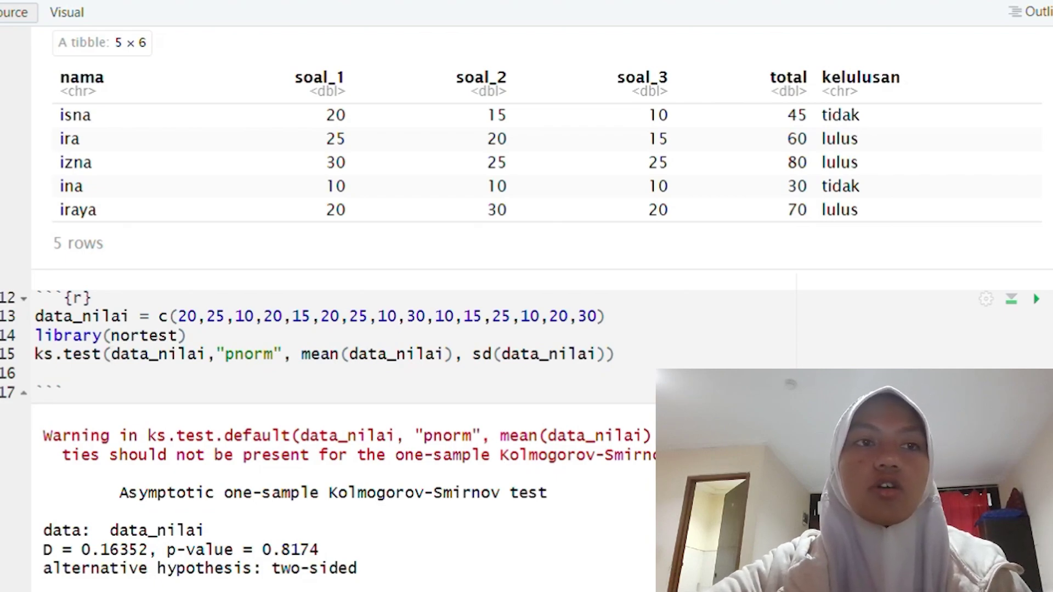
left_click(877, 3)
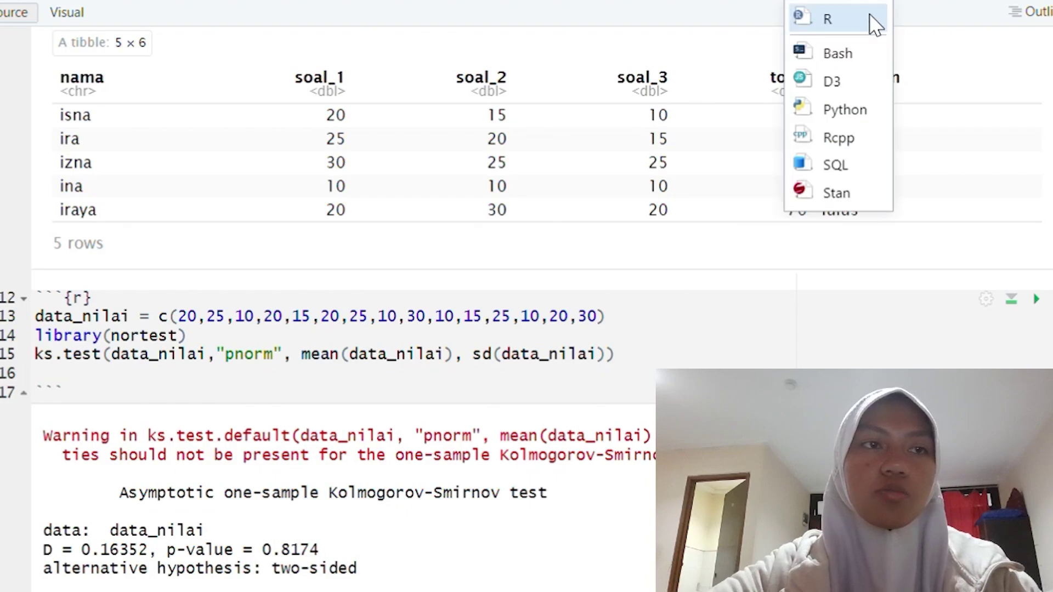
left_click(761, 289)
scroll(748, 345, "down", 2)
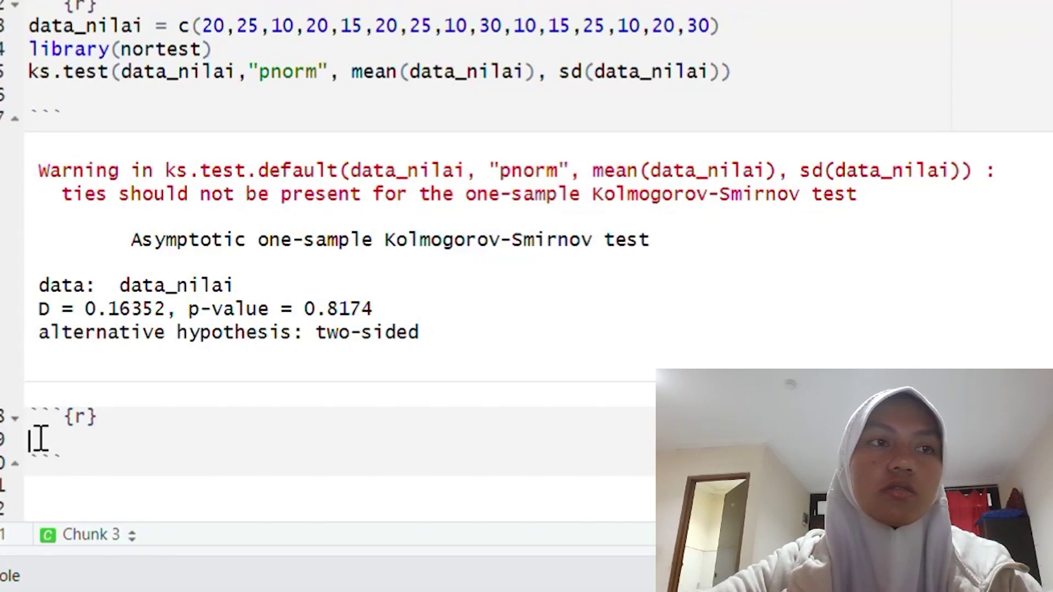
Write library(nortest) as the first line of the new chunk.
type("libra")
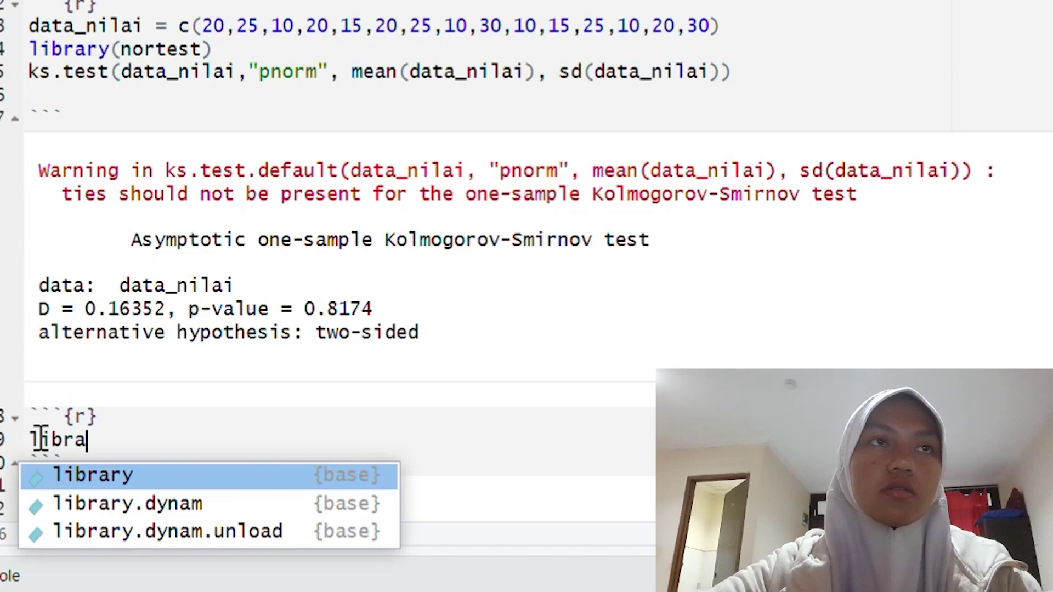
type("ry(nortes")
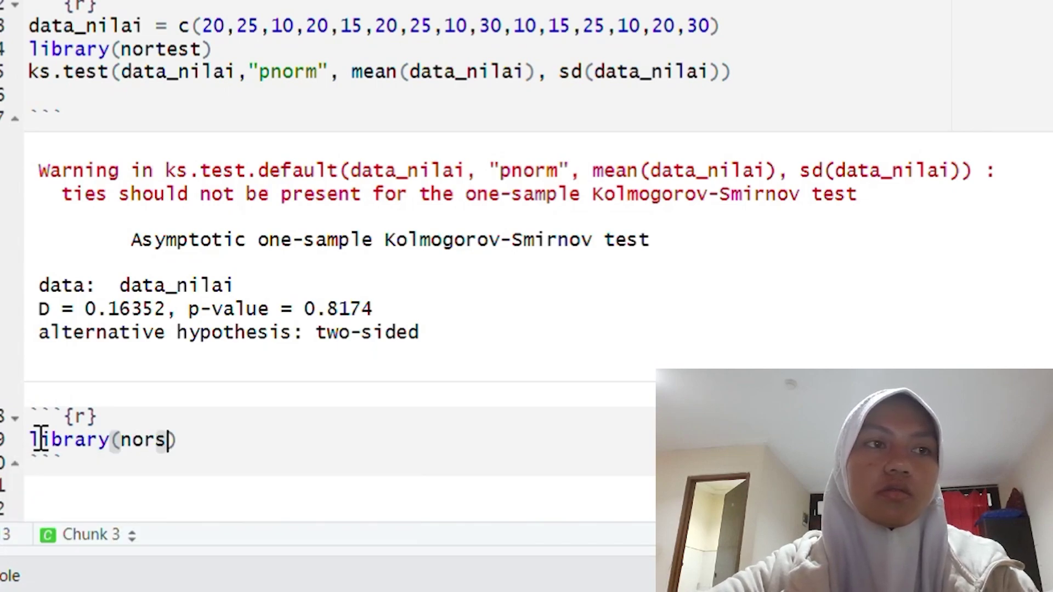
key("BackSpace")
type("test")
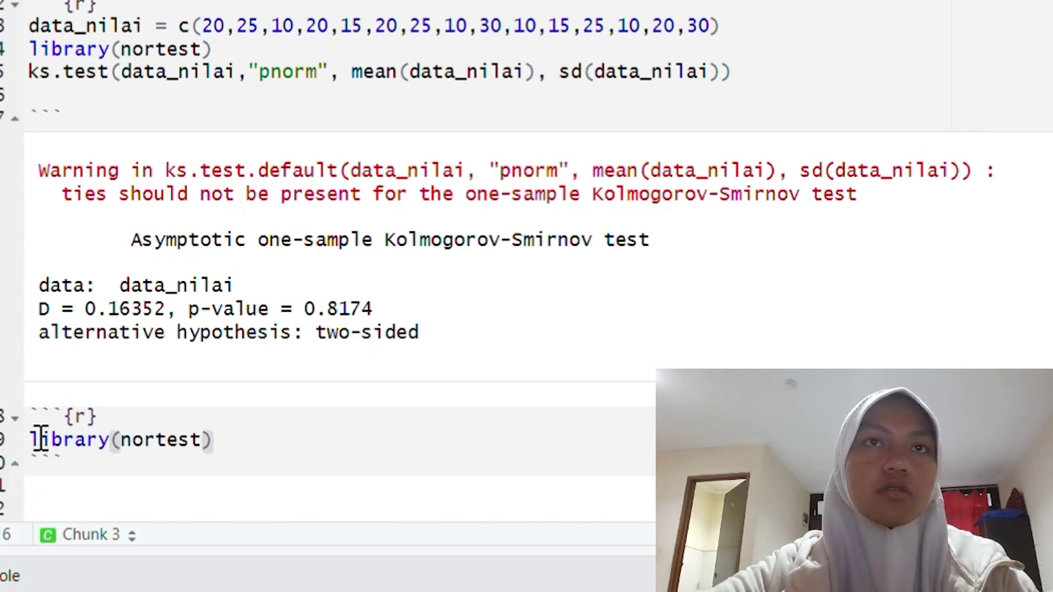
type(")")
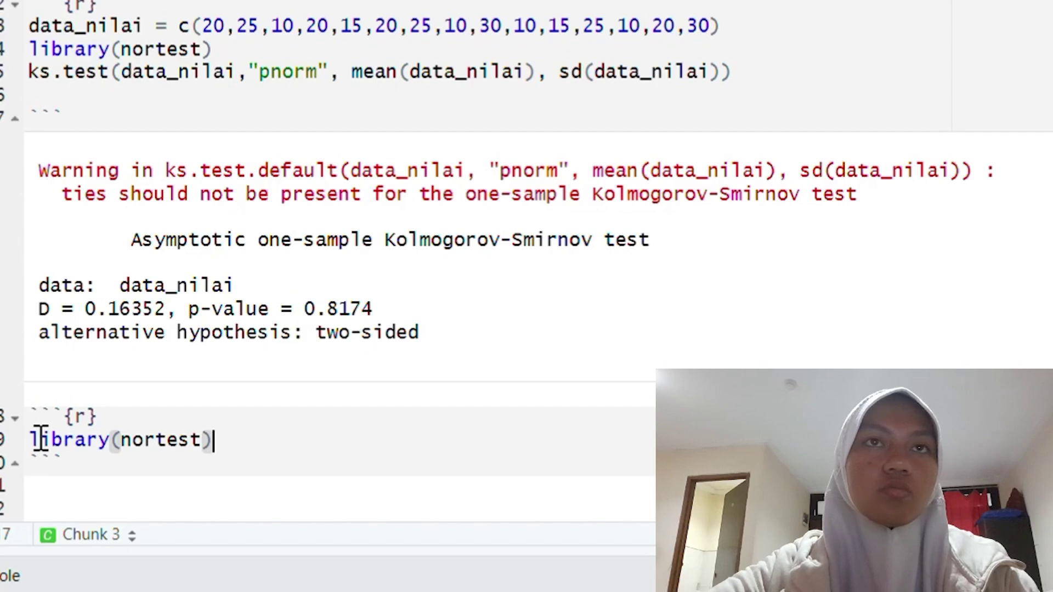
Try a Lilliefors test by adding lillie.test(data_kelulusan) below the library line and running the chunk.
key("Return")
type("li")
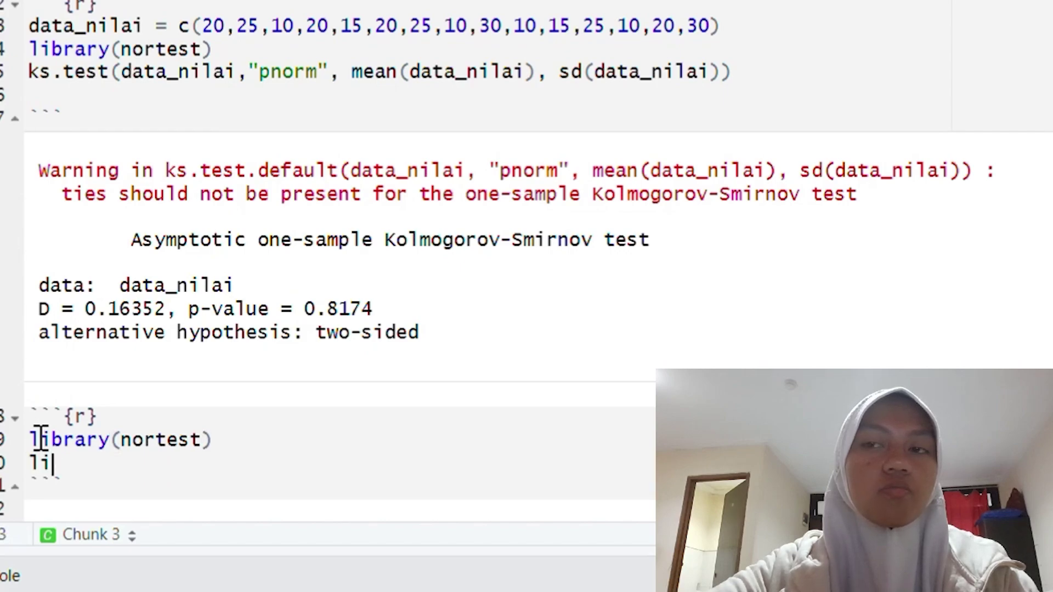
type("ll")
key("Tab")
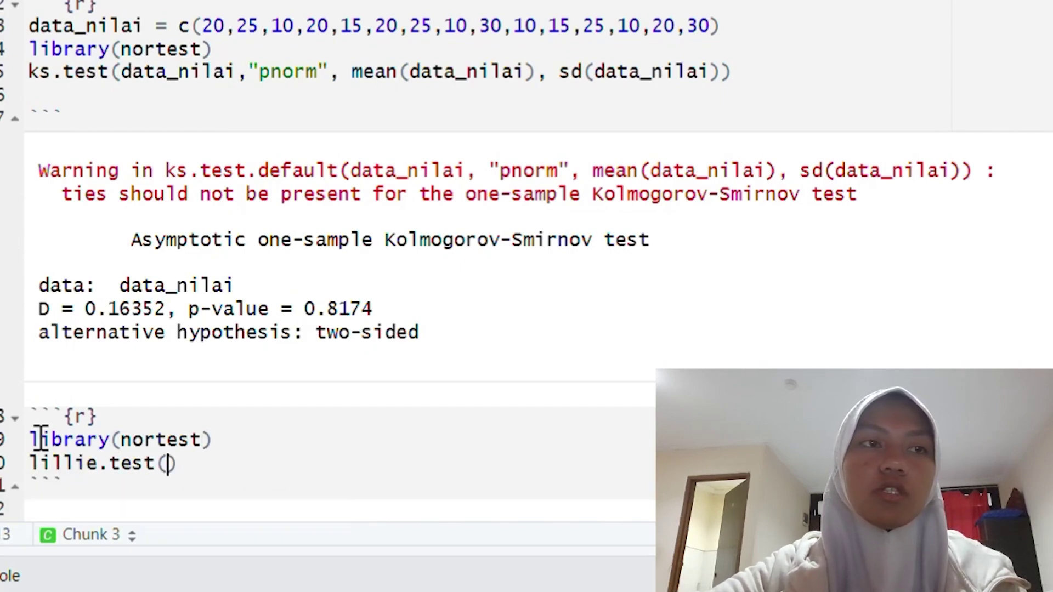
type("data")
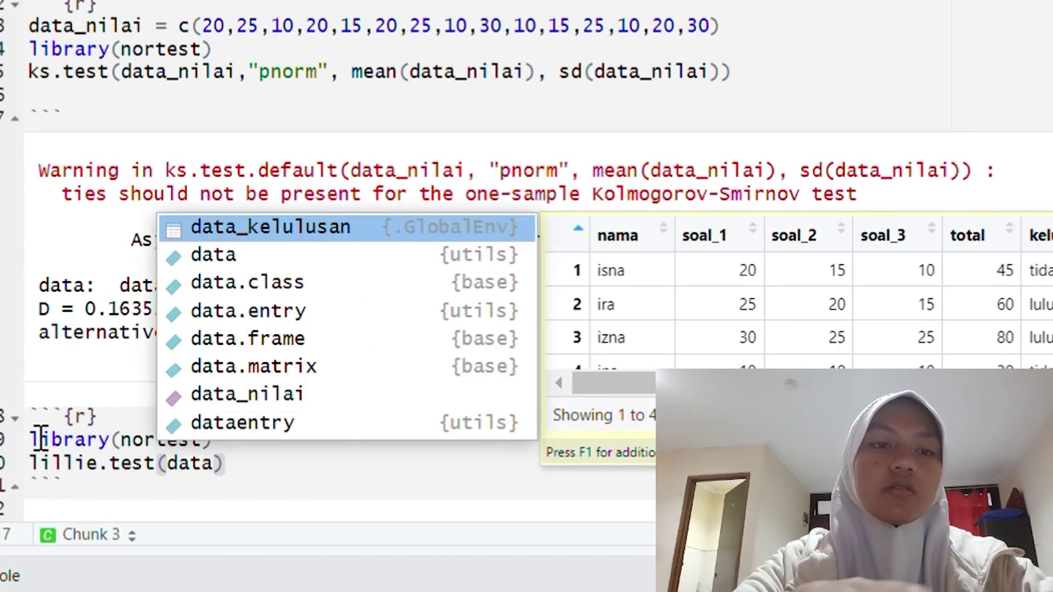
key("Tab")
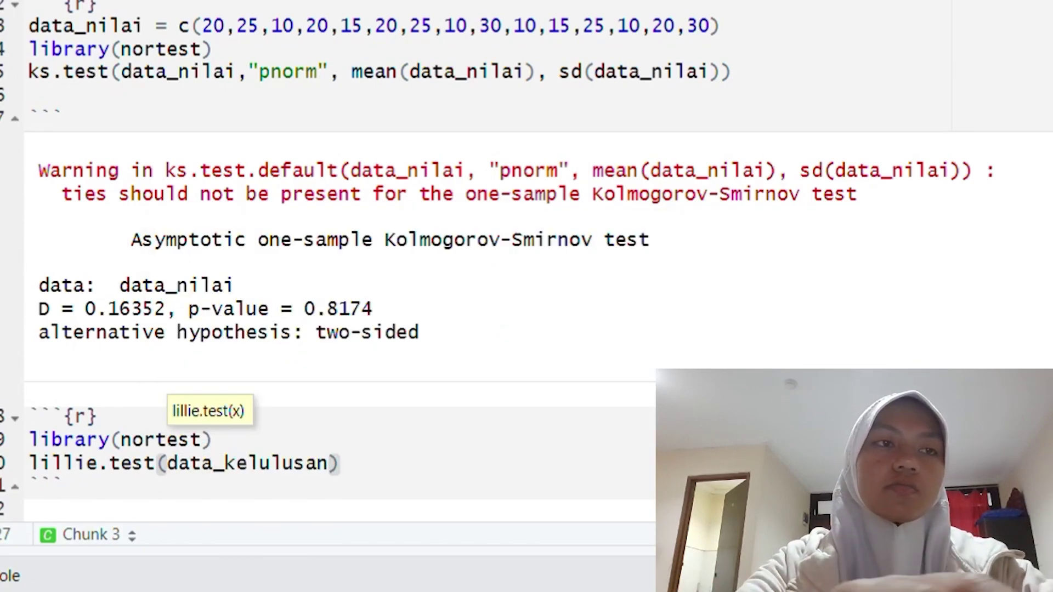
key("ctrl+shift+Return")
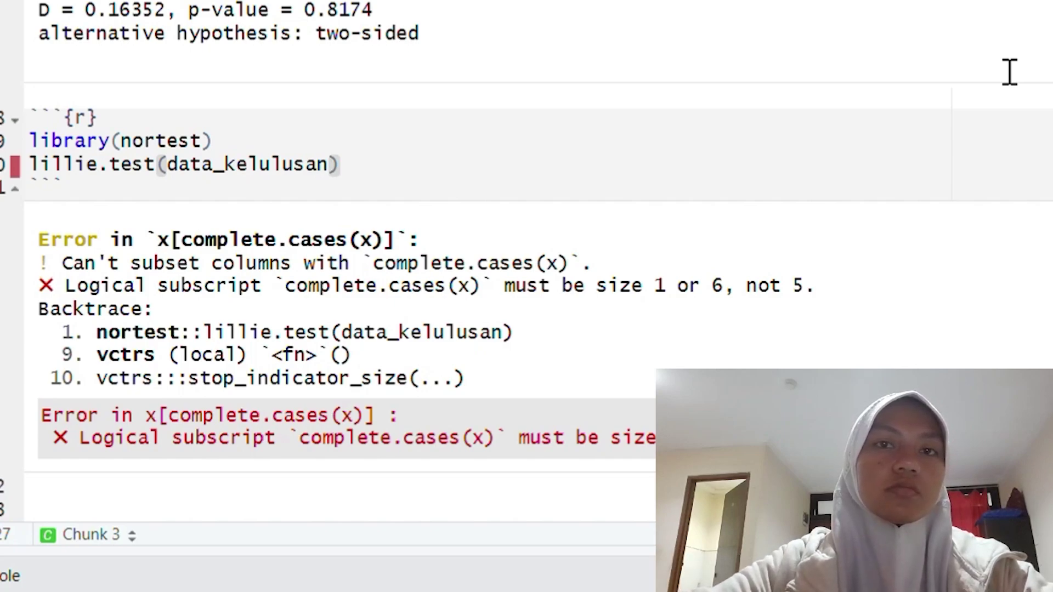
Replace data_kelulusan with data_nilai in the lillie.test call and run the chunk again.
scroll(1008, 72, "up", 2)
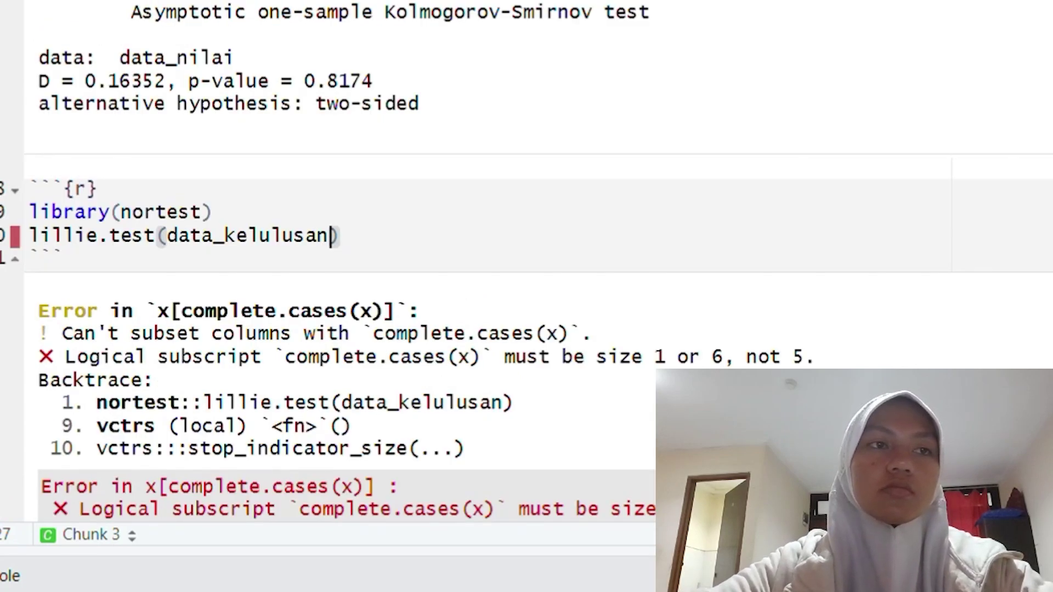
left_click(992, 71)
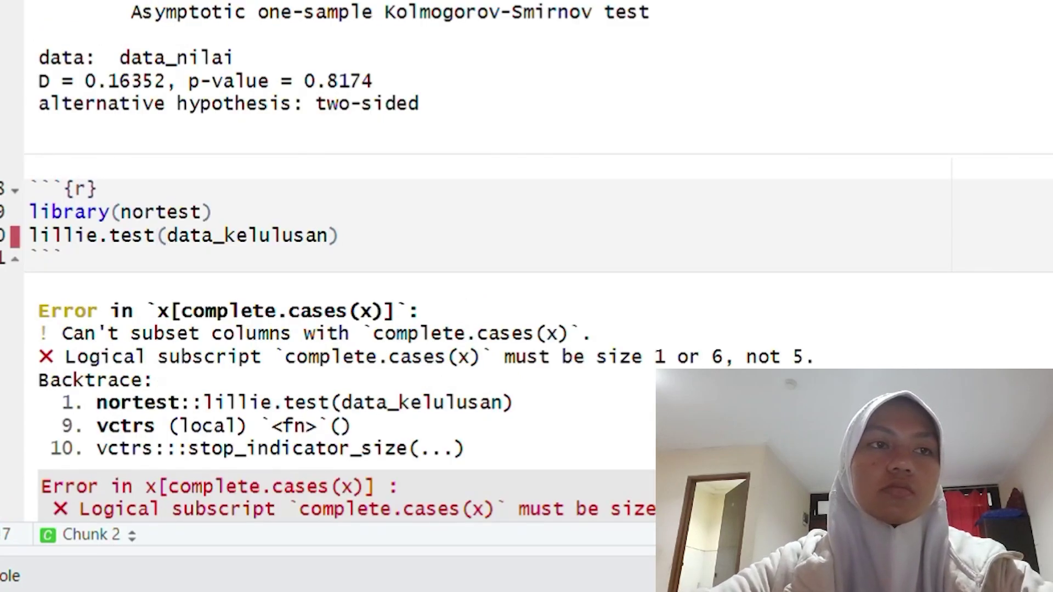
left_click(335, 237)
key("BackSpace")
key("BackSpace")
key("BackSpace")
key("BackSpace")
key("BackSpace")
key("BackSpace")
key("BackSpace")
key("BackSpace")
key("BackSpace")
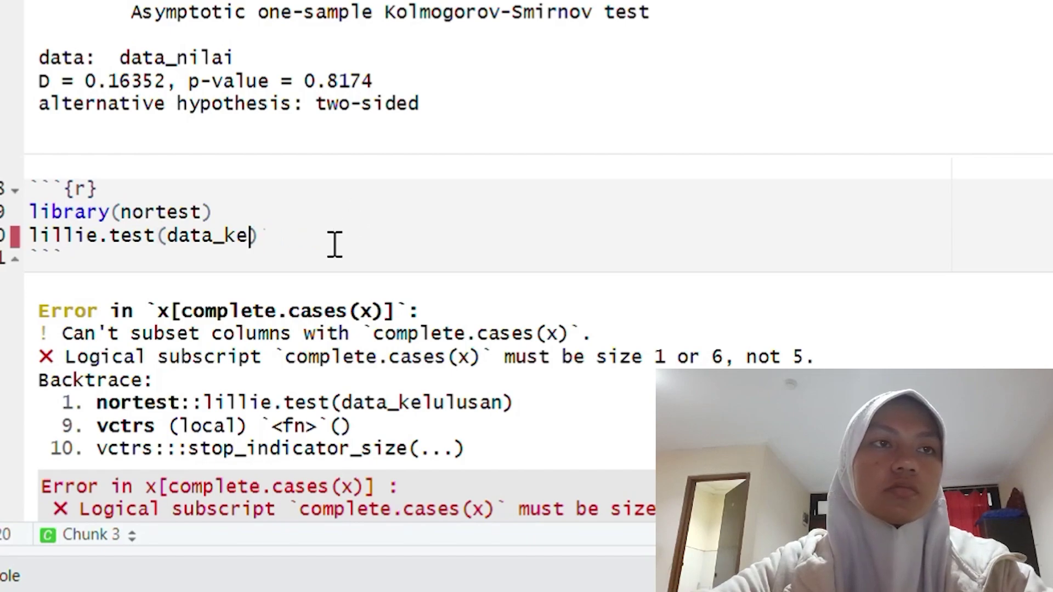
type("nilai")
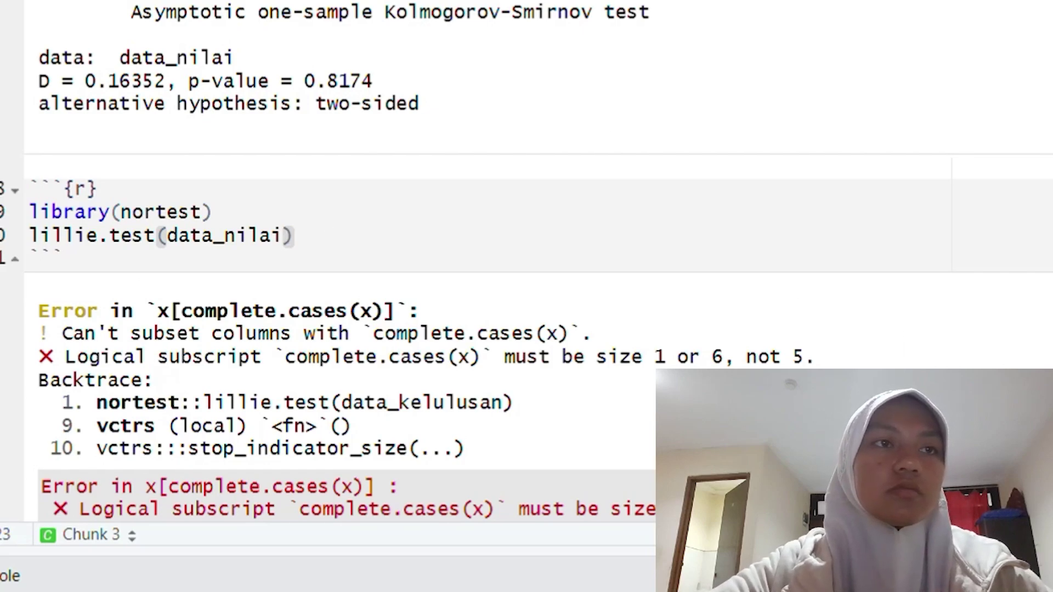
key("ctrl+shift+Return")
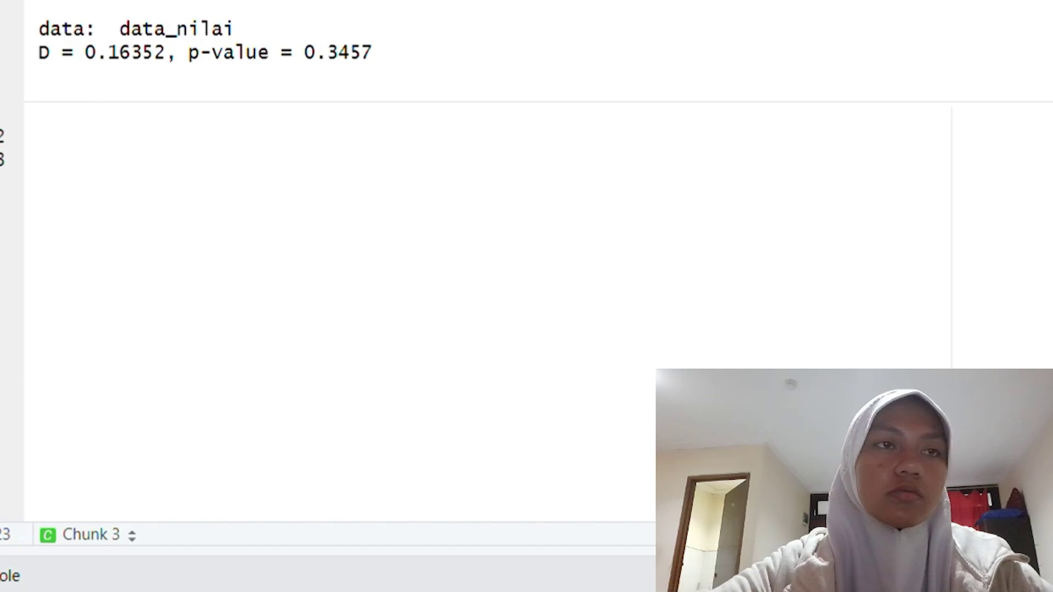
scroll(488, 274, "up", 9)
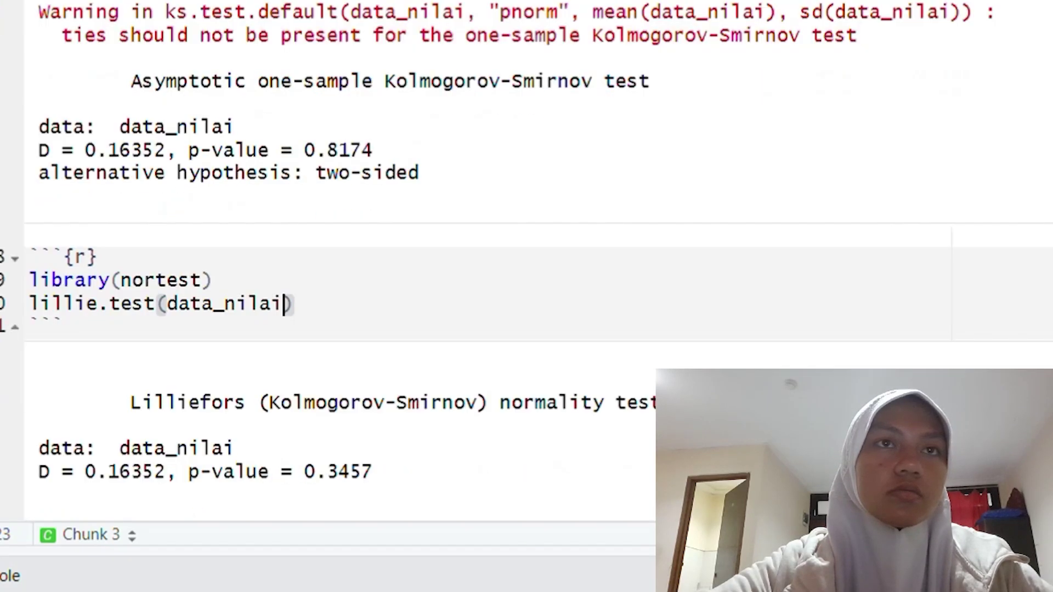
scroll(527, 274, "down", 3)
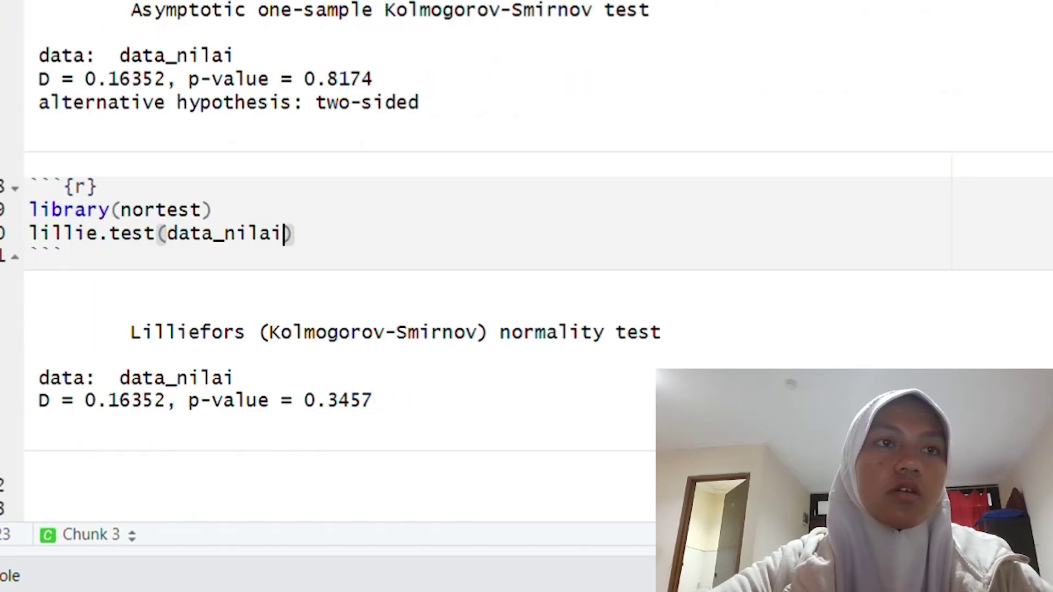
Insert a fourth R chunk below the Lilliefors test output and start a bartlett.test() call in it.
left_click(647, 491)
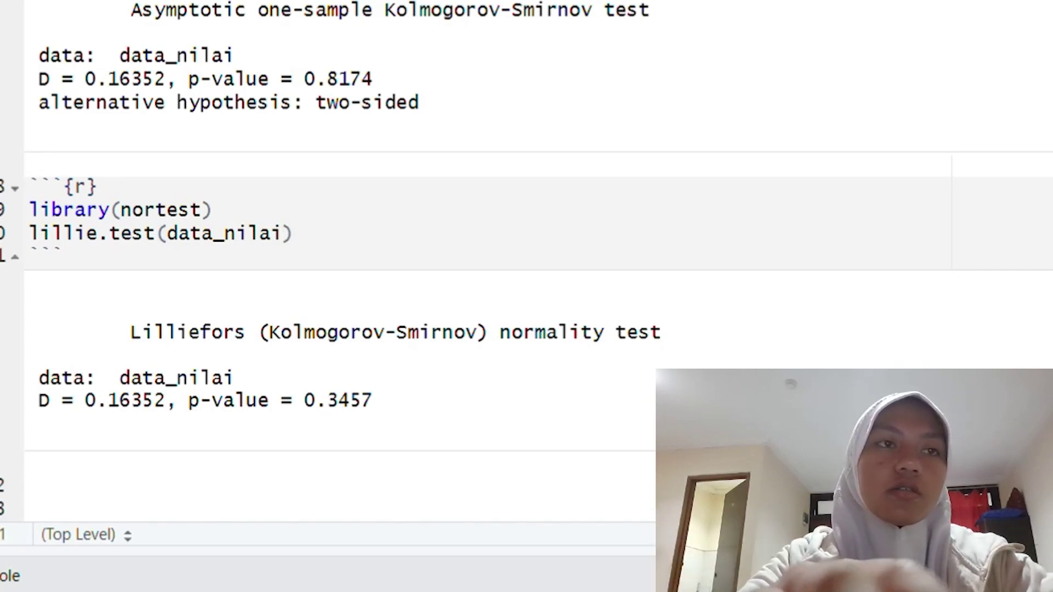
key("ctrl+alt+i")
scroll(631, 346, "down", 2)
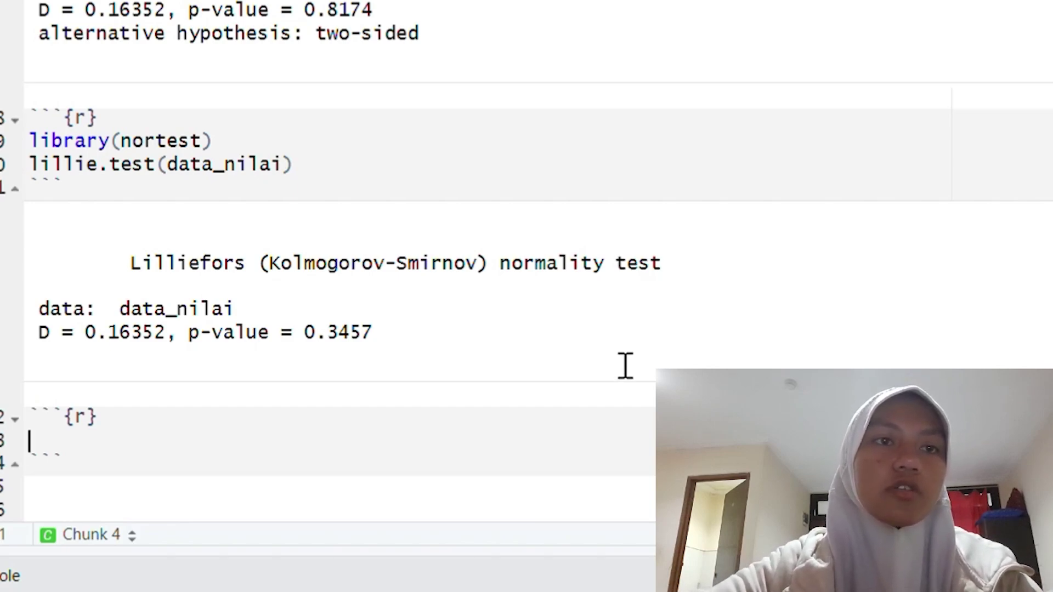
type("bar")
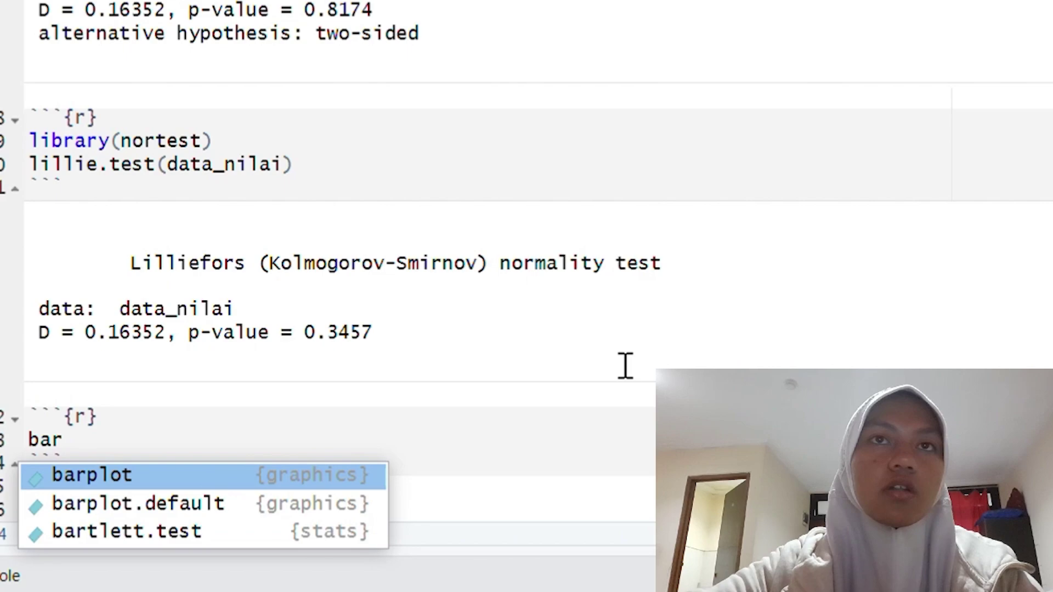
key("Down")
key("Down")
key("Return")
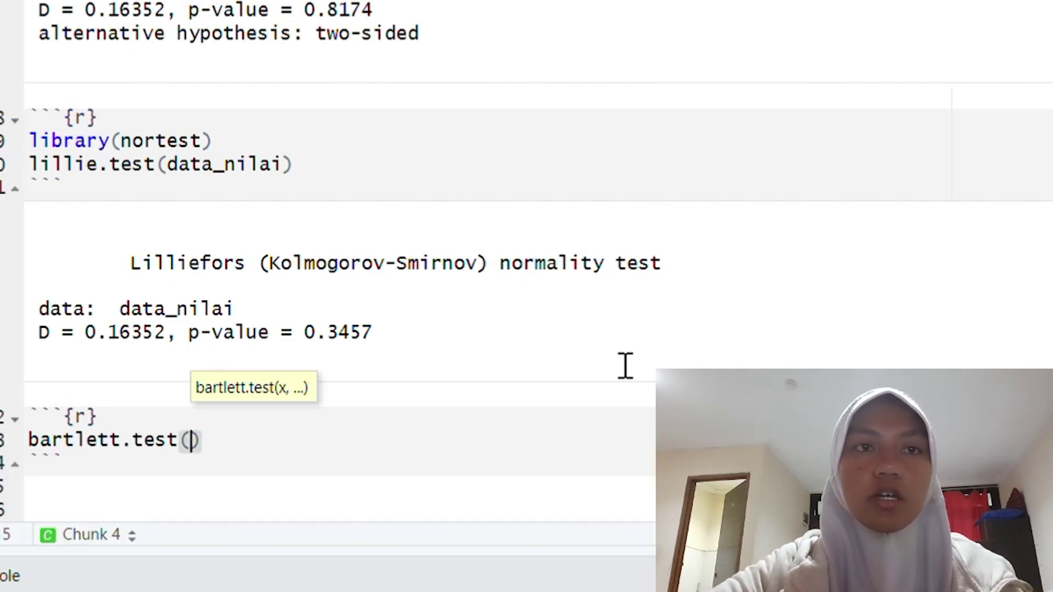
Fill in the bartlett.test arguments with the formula total~kelulusan and data = data_kelulusan.
type("total")
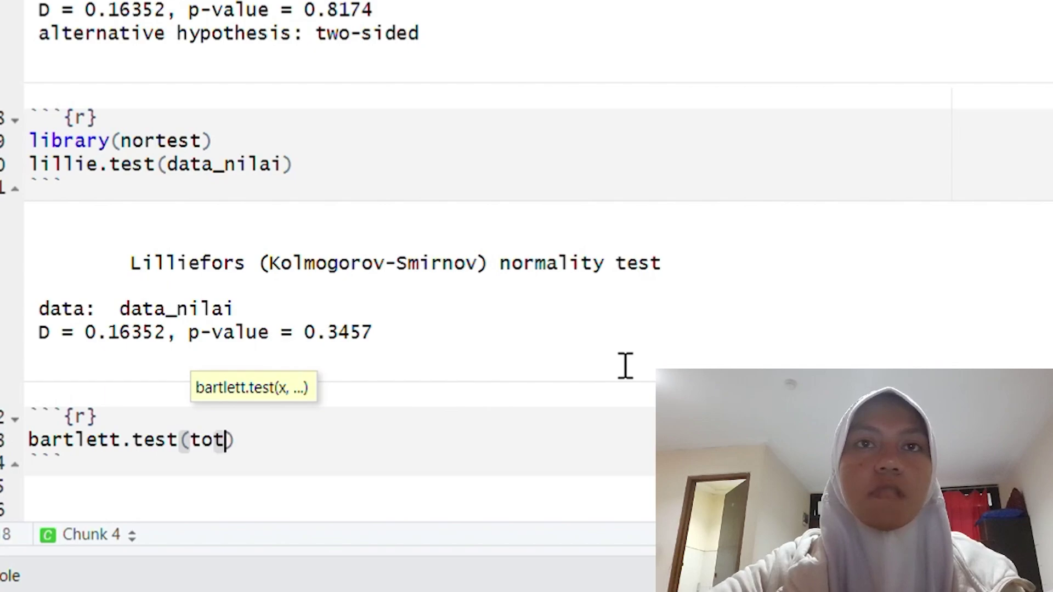
type("~")
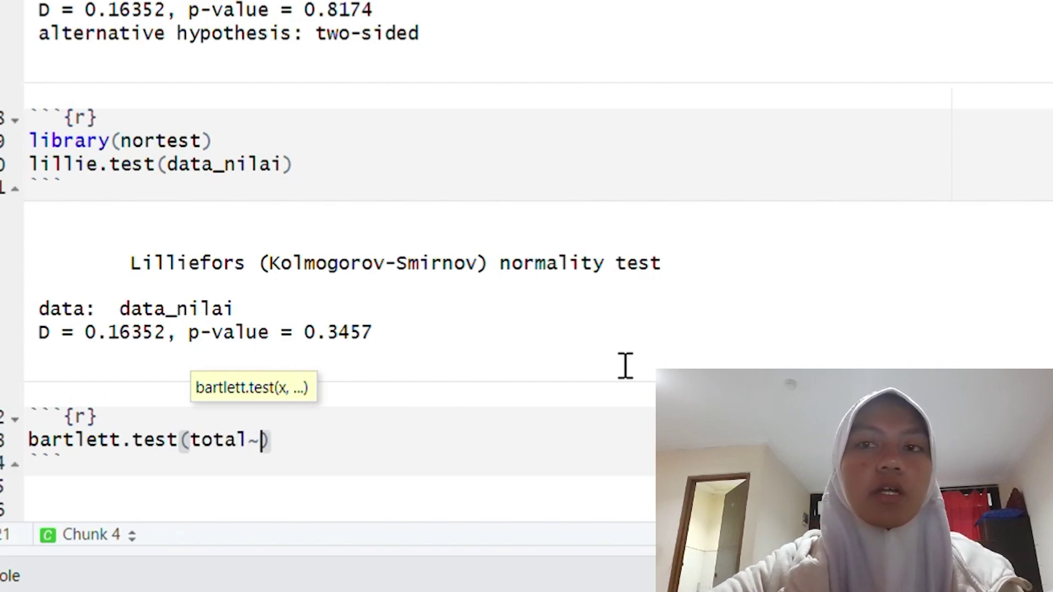
type("kel")
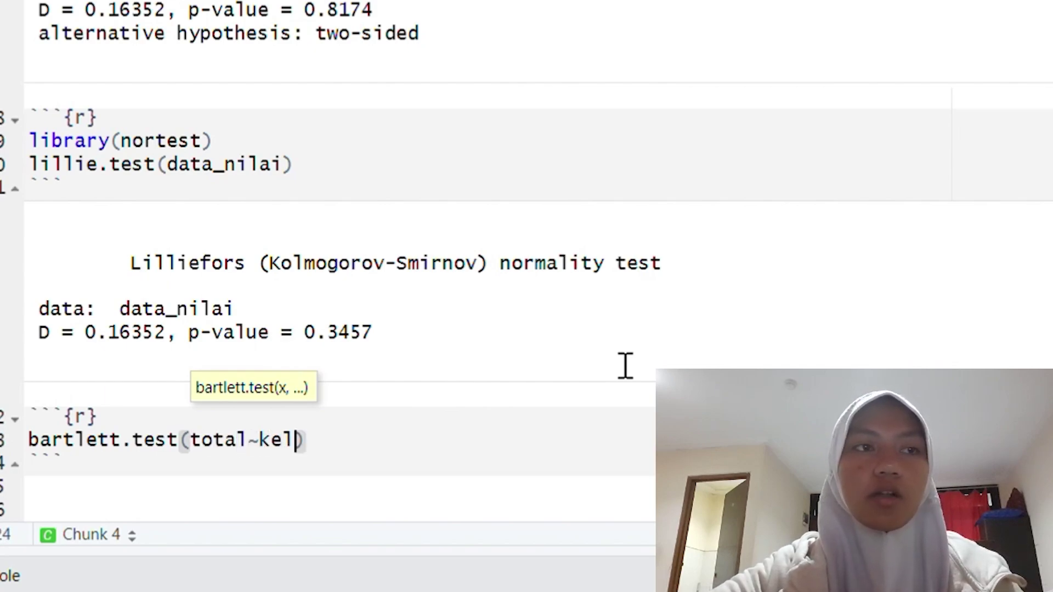
type("ulus")
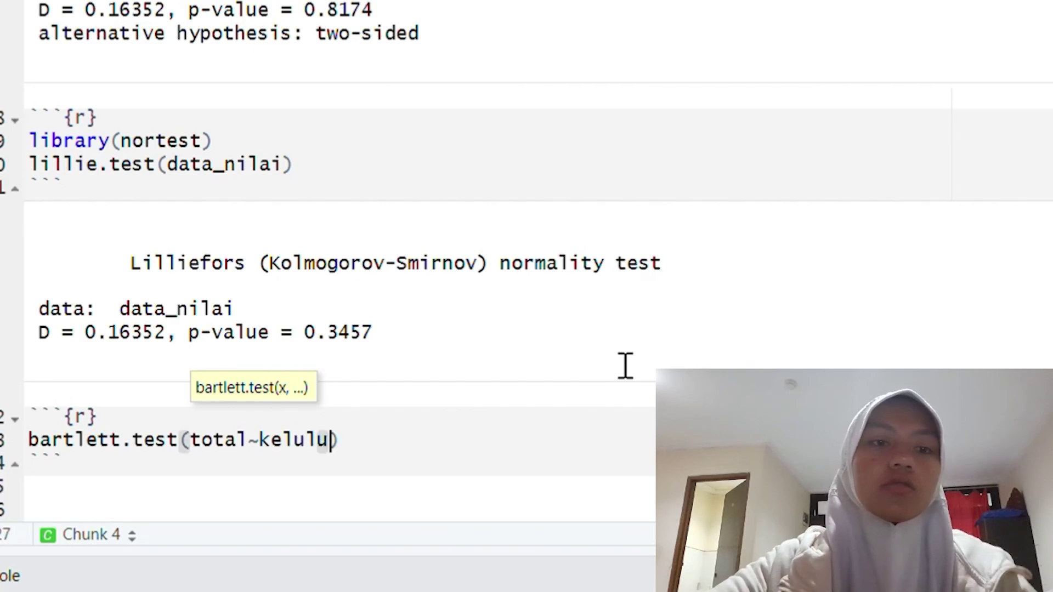
type("an, data")
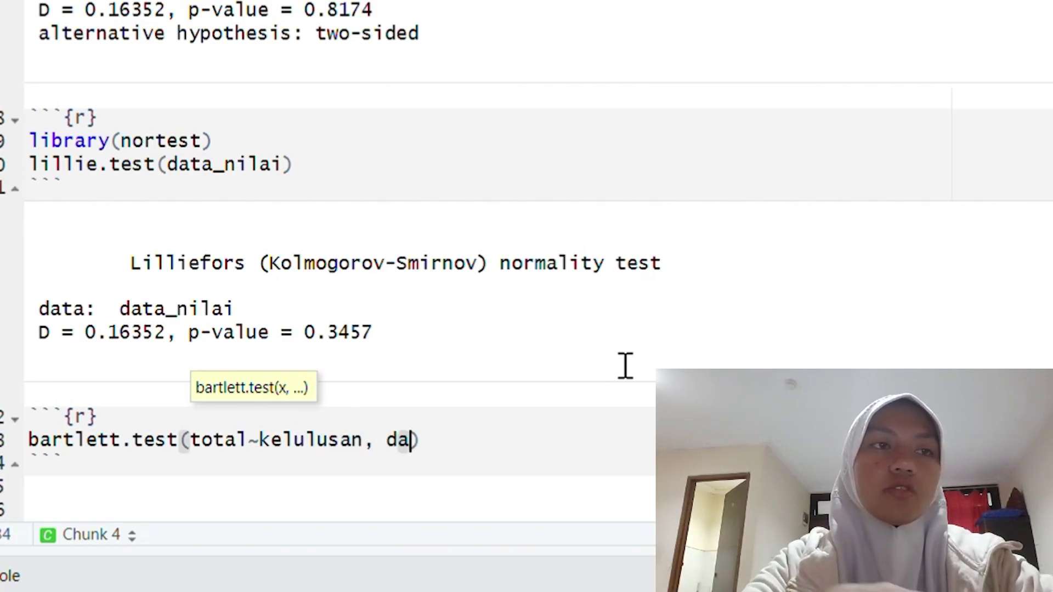
type("_da")
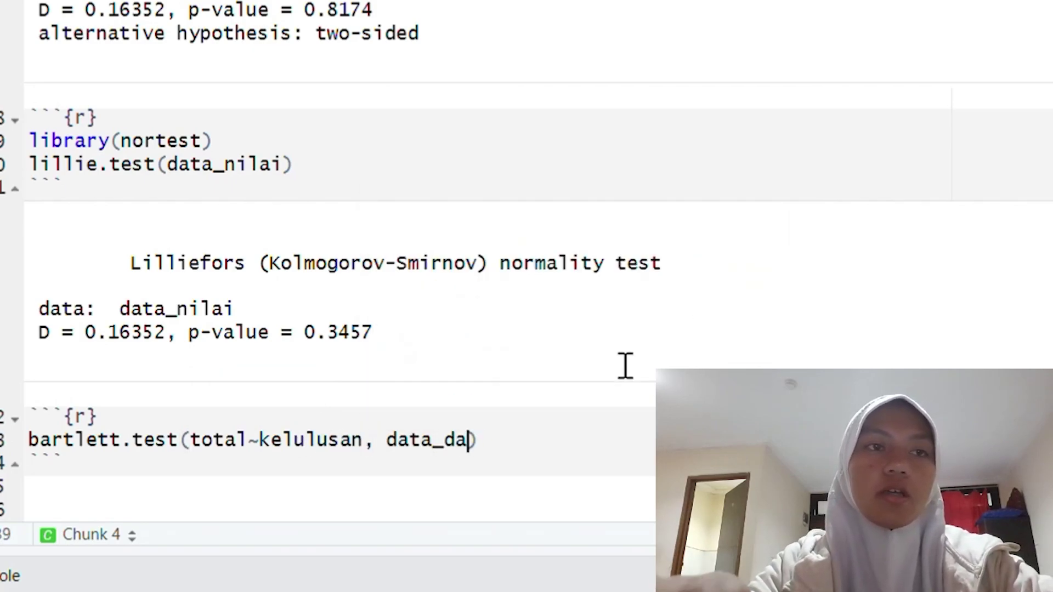
key("BackSpace")
key("BackSpace")
key("BackSpace")
key("Tab")
type("data")
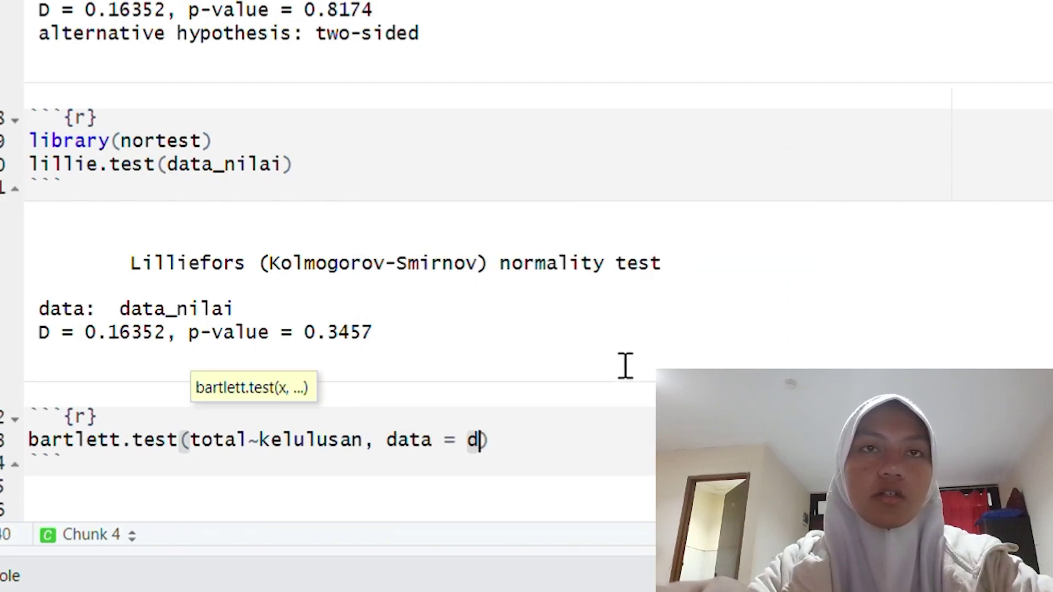
type("_")
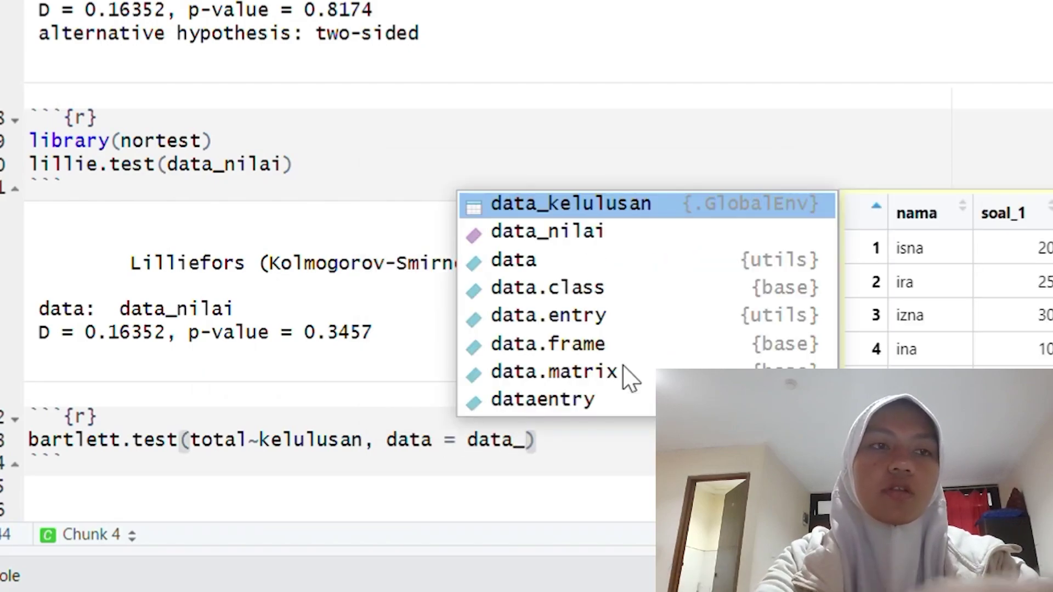
key("Tab")
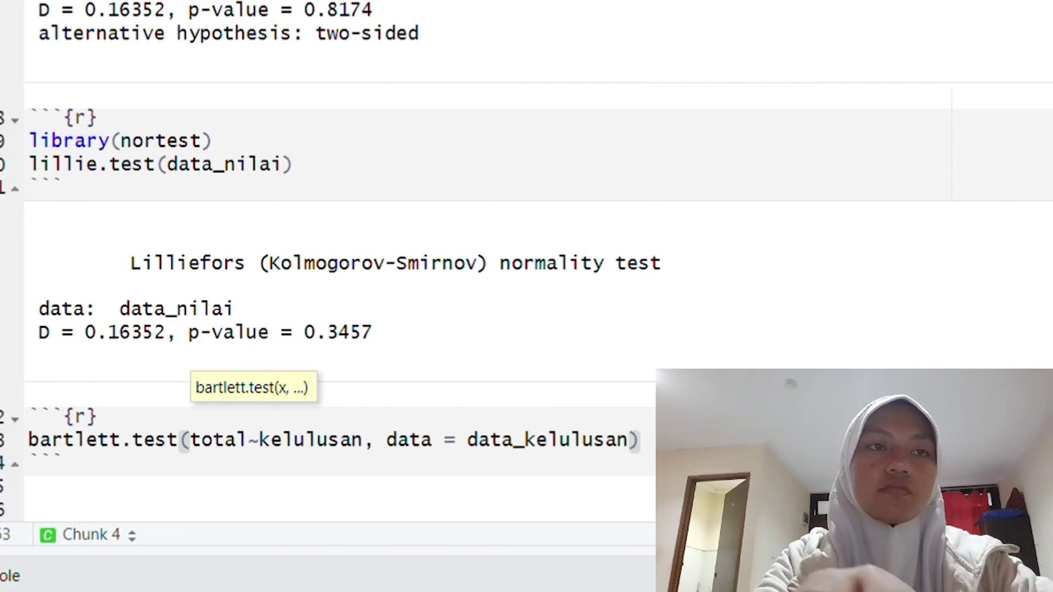
Run the chunk with the Bartlett test and review its output.
key("ctrl+shift+Return")
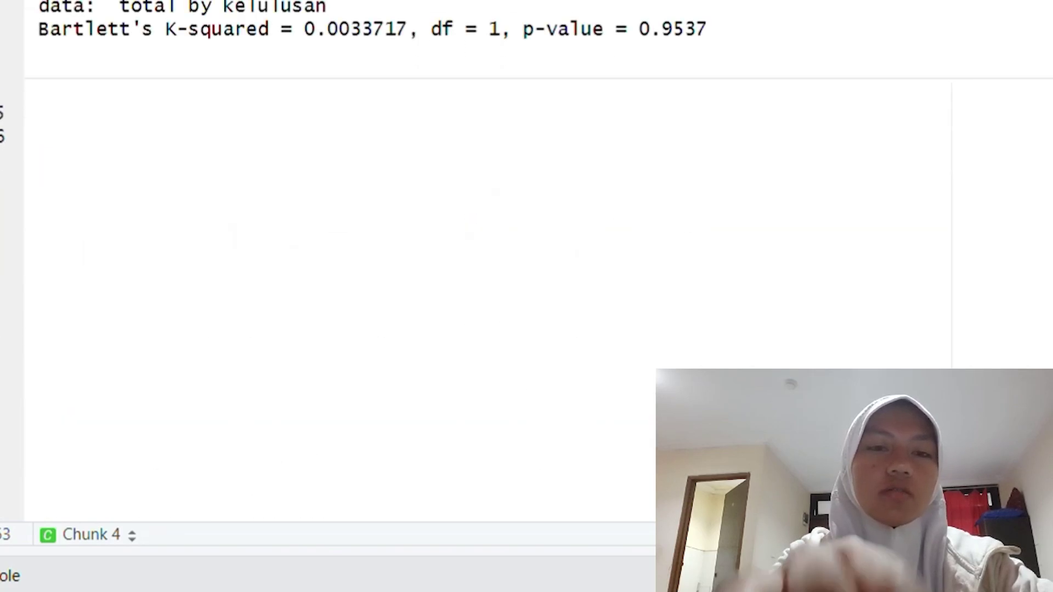
scroll(482, 274, "up", 7)
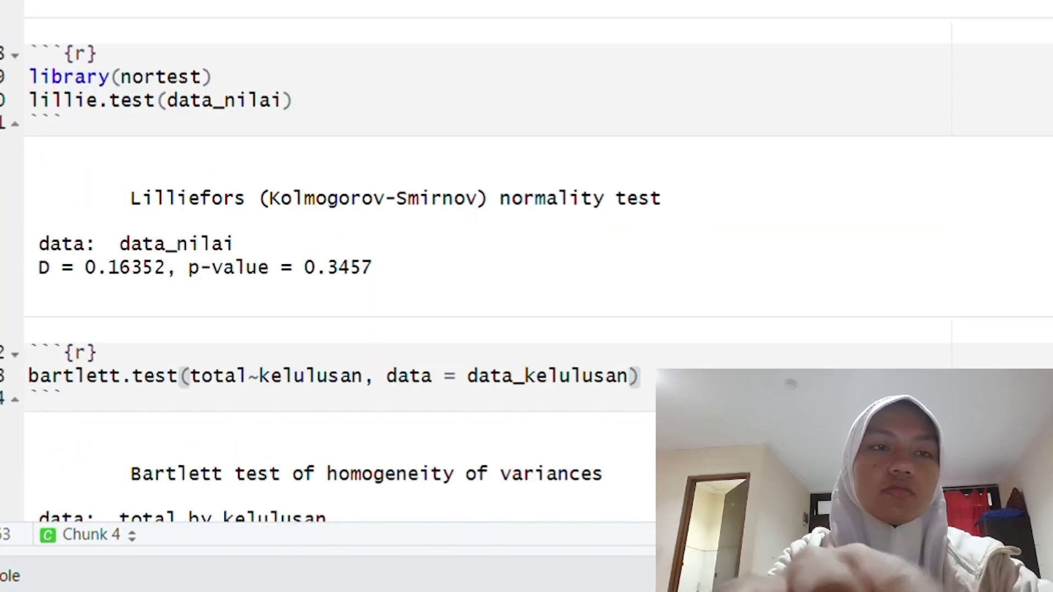
scroll(483, 274, "down", 1)
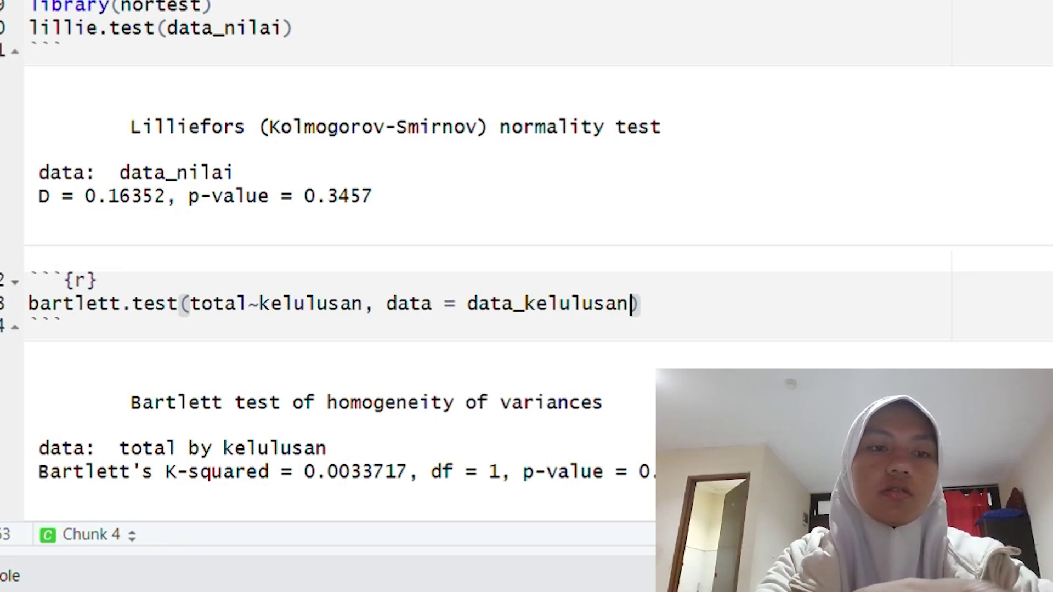
scroll(493, 263, "down", 3)
scroll(493, 263, "up", 3)
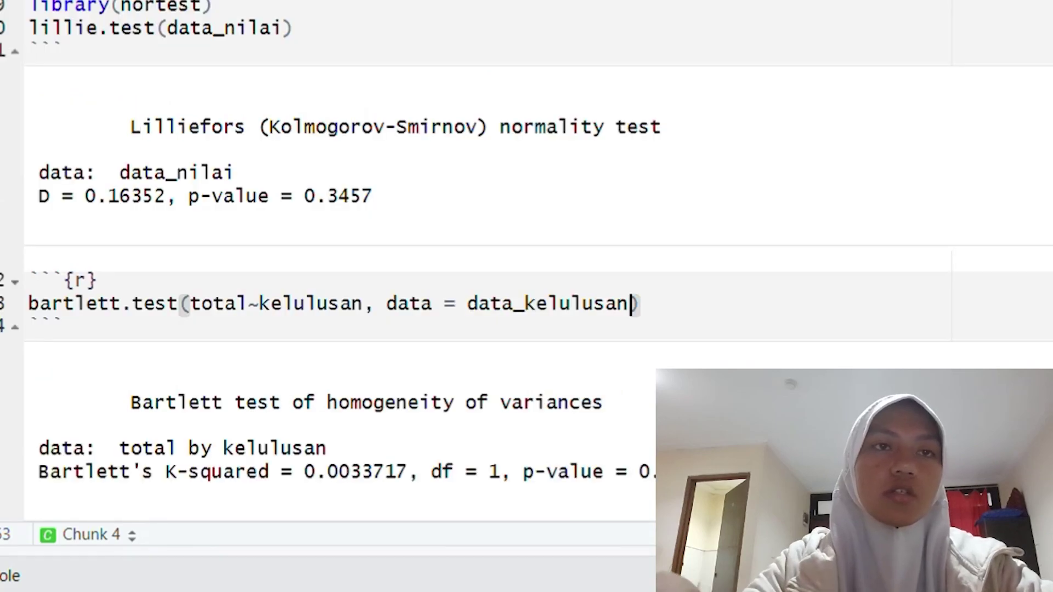